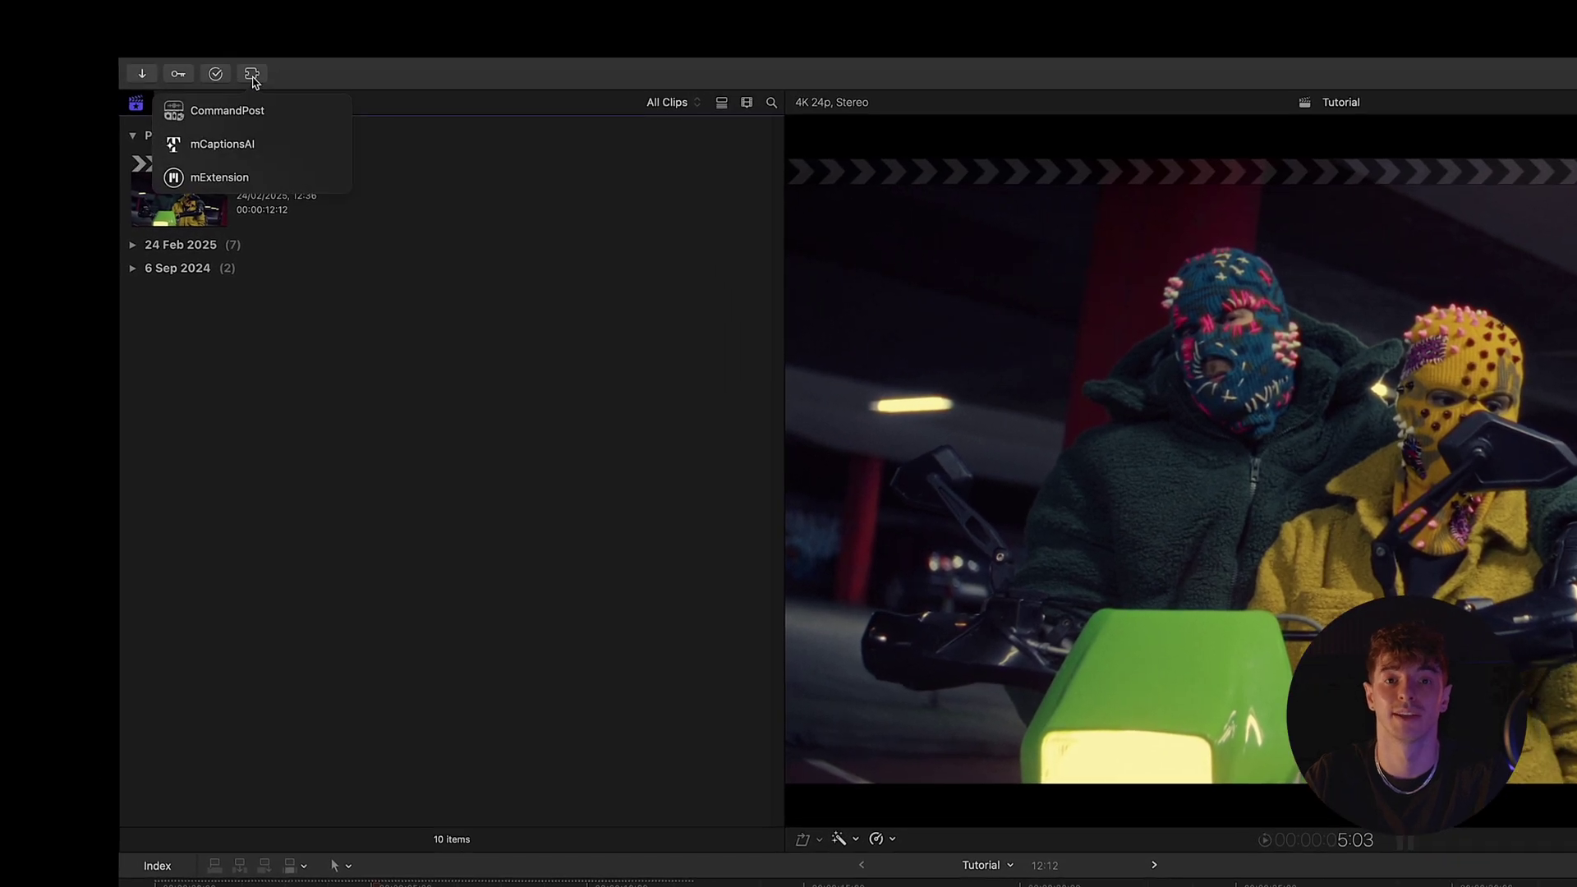
Open mExtension and search its mElements library for "Trackable Placeholder".
left_click(282, 176)
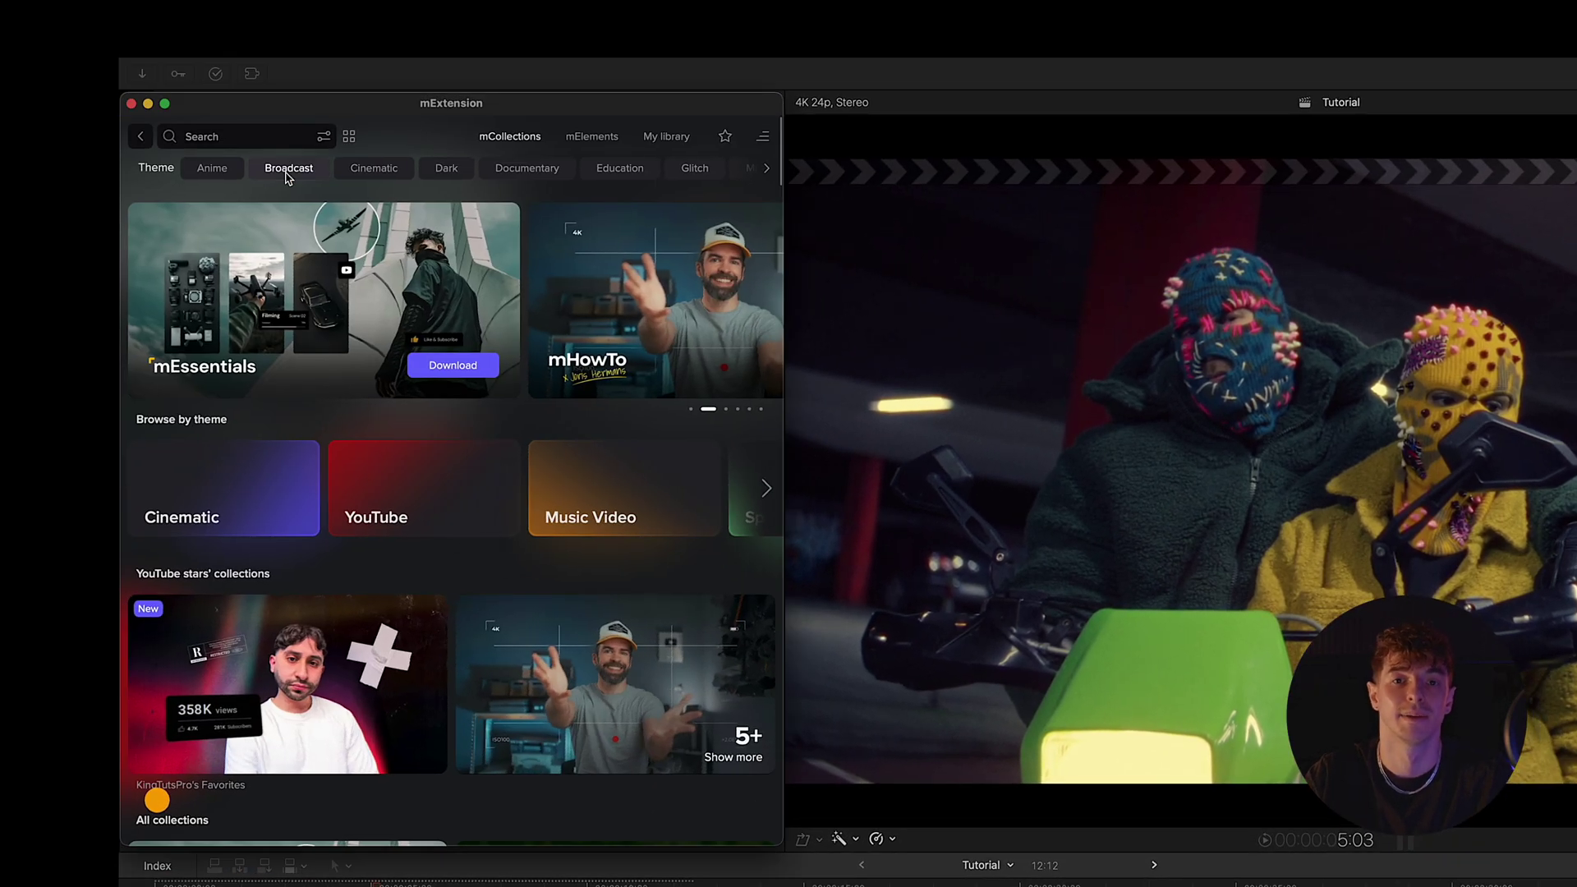
left_click(618, 143)
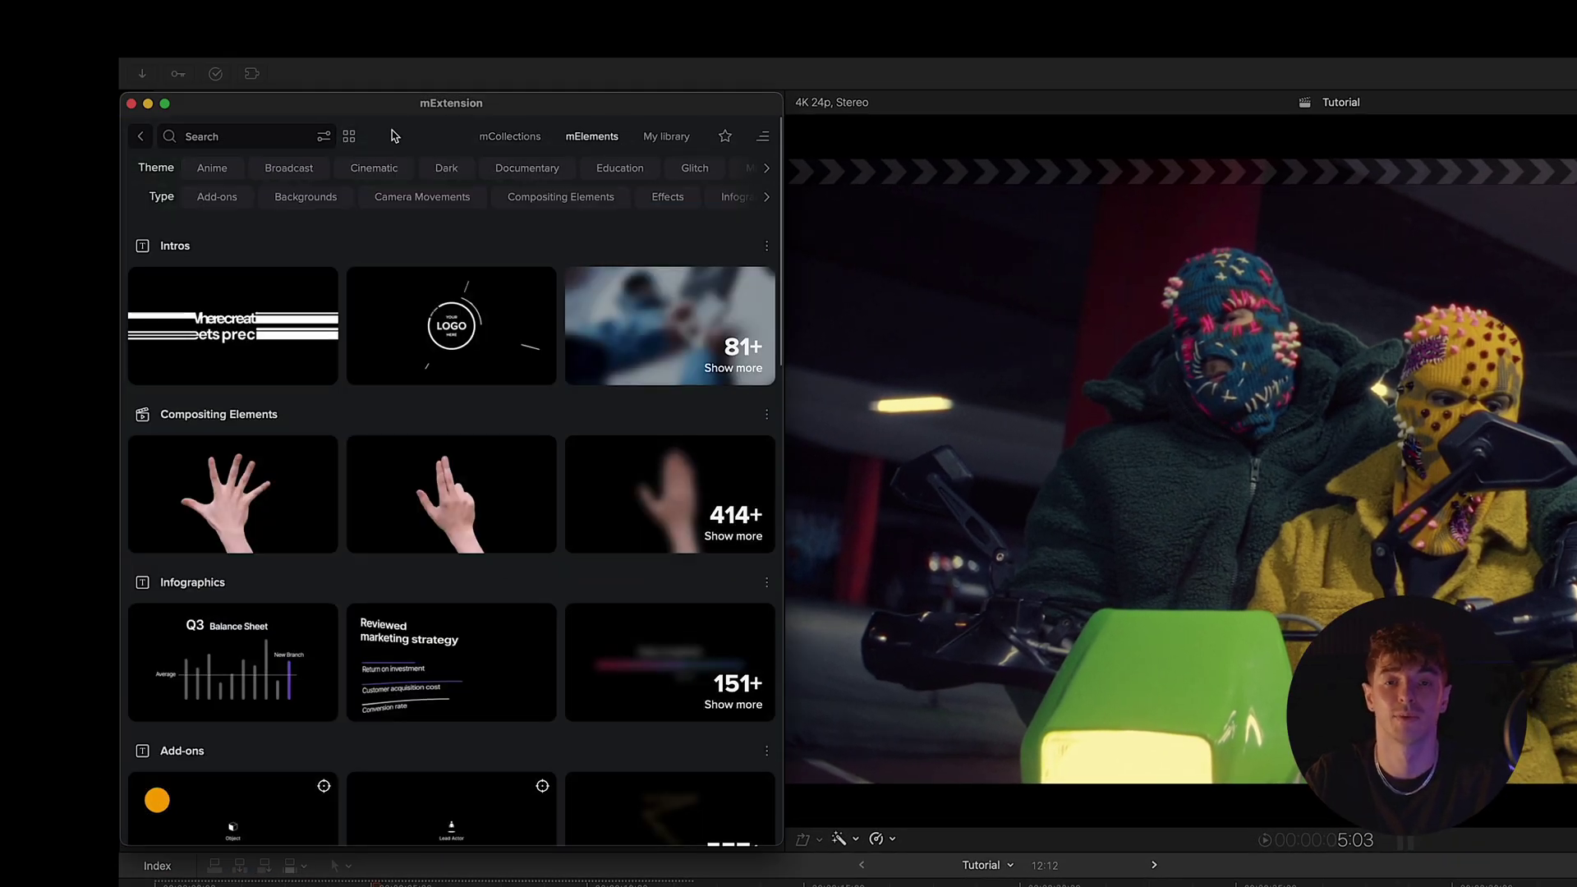
left_click(287, 140)
type("Trackable Placeholder")
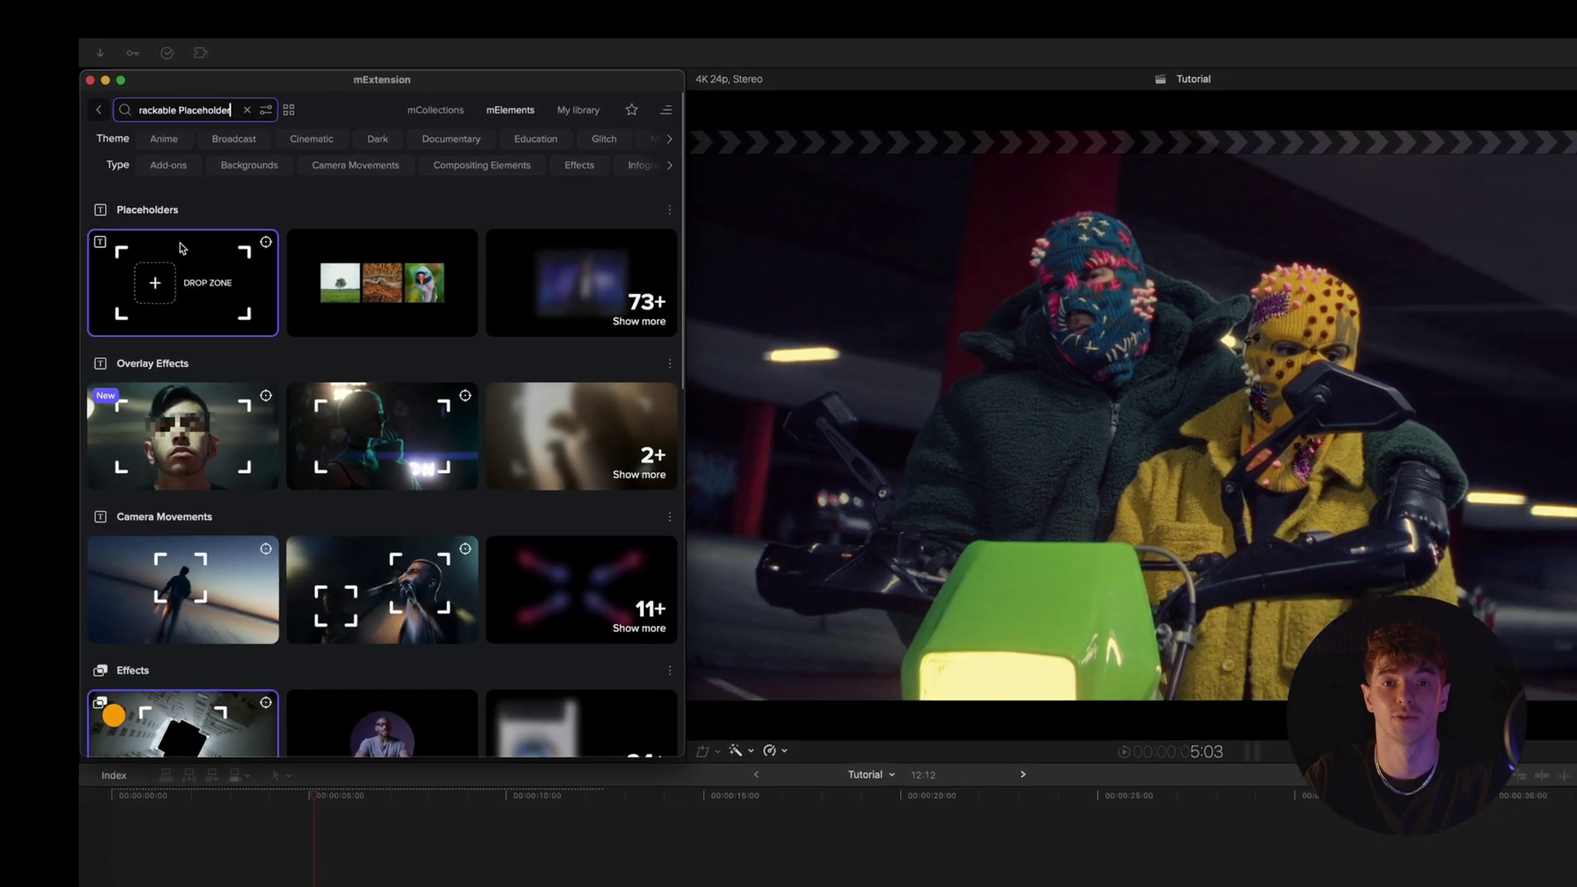
Place the Trackable Placeholder title above the start of Tutorial Clip and extend it to the clip's end.
left_click_drag(232, 326, 13, 645)
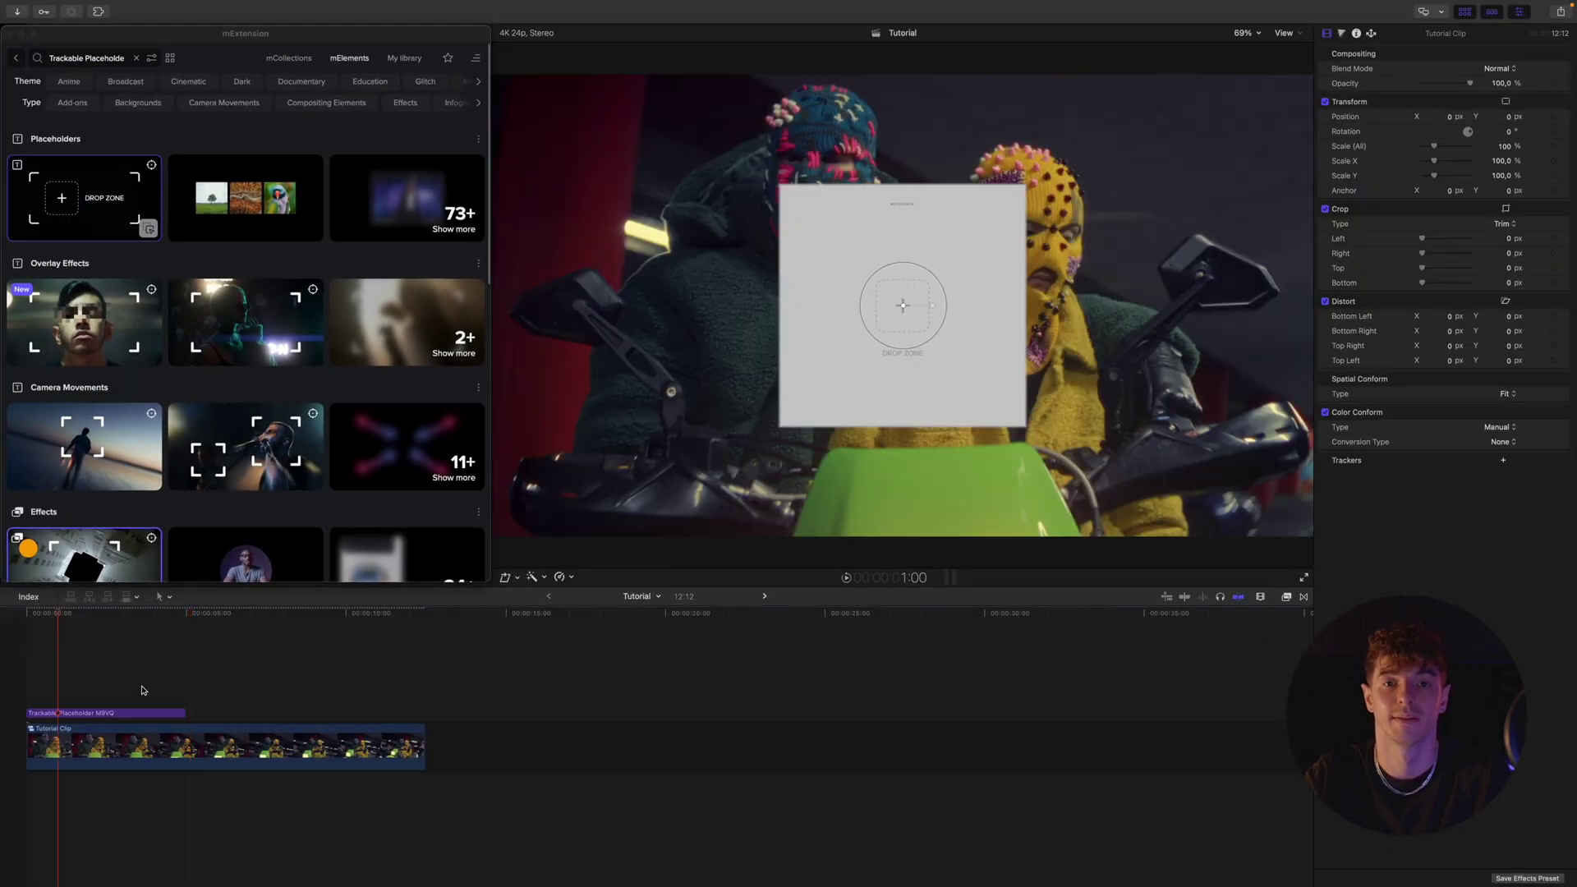
left_click_drag(185, 711, 423, 712)
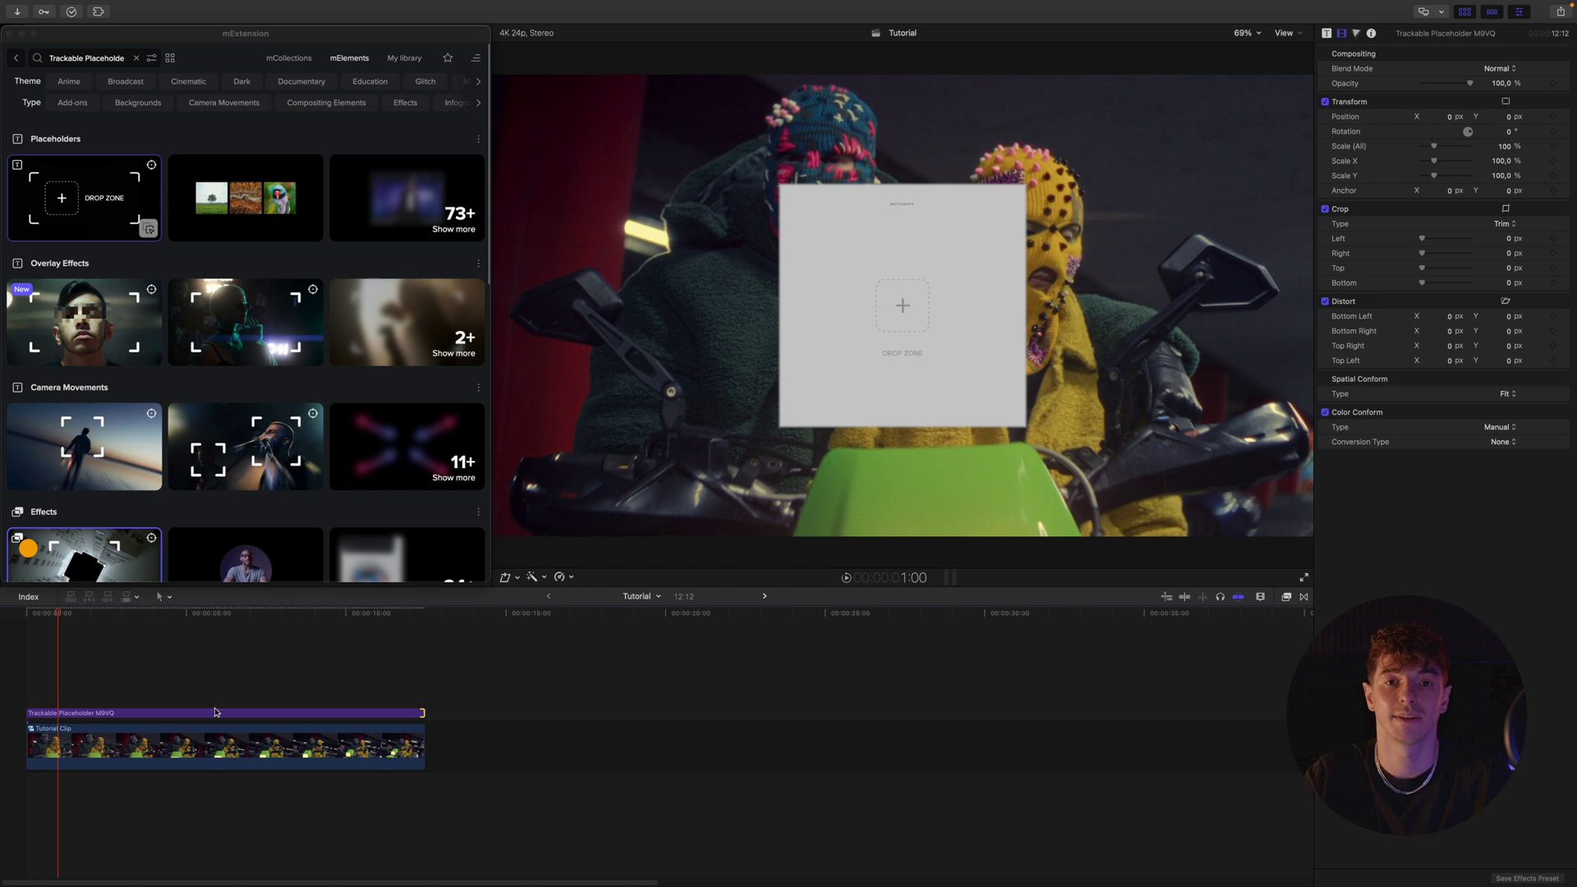
At 5:19, set the placeholder's Drop Zone Inside Scale to 49% and its Drop Zone Pan Y to 64.4.
left_click(213, 616)
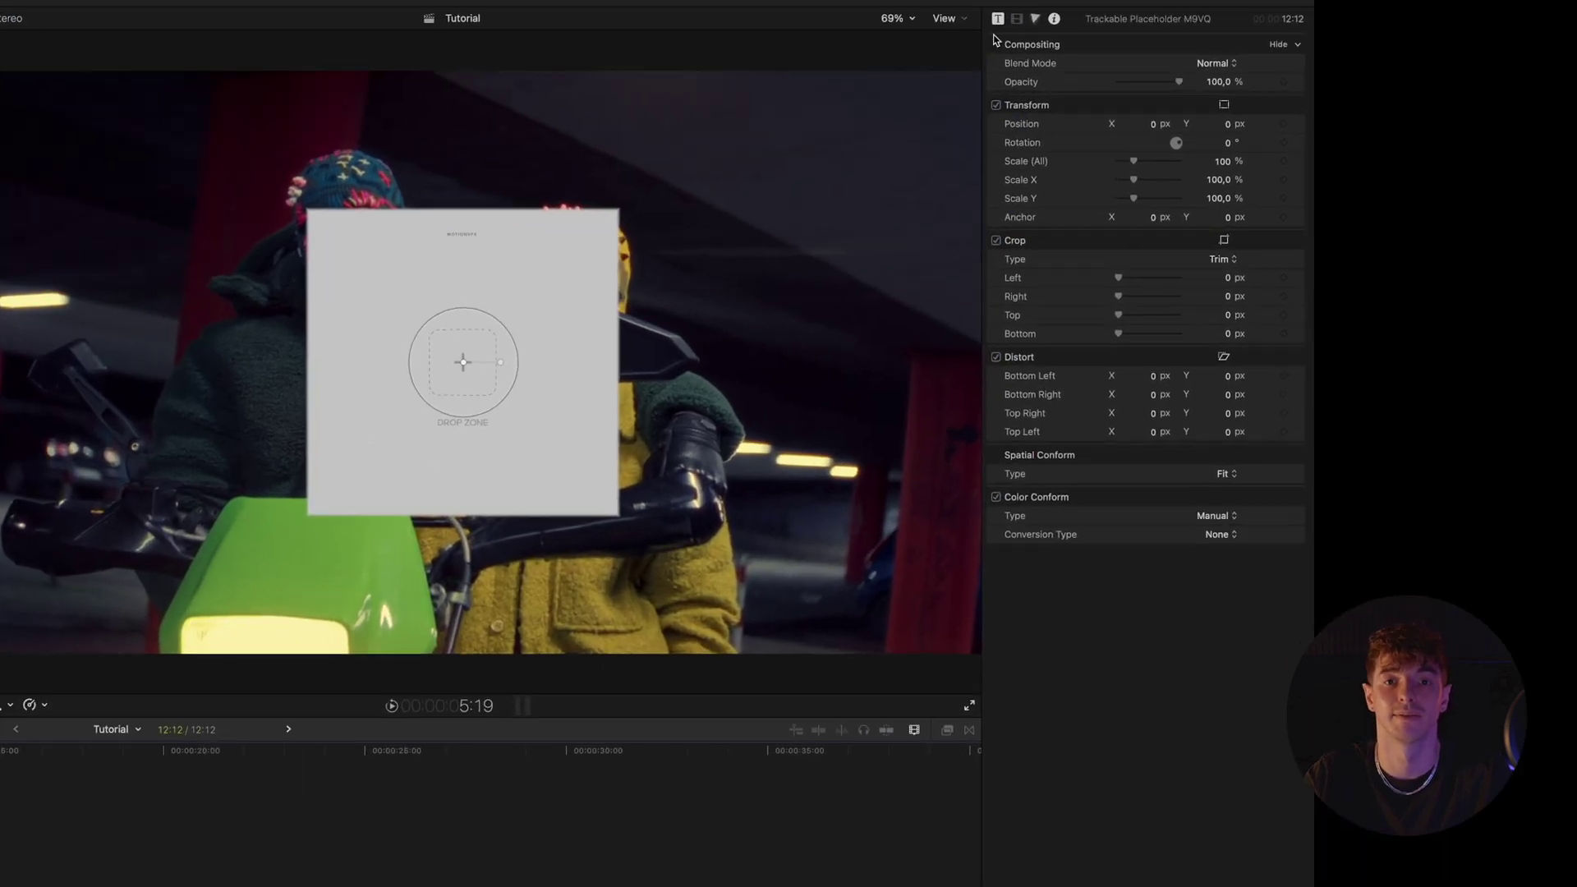
left_click(1327, 34)
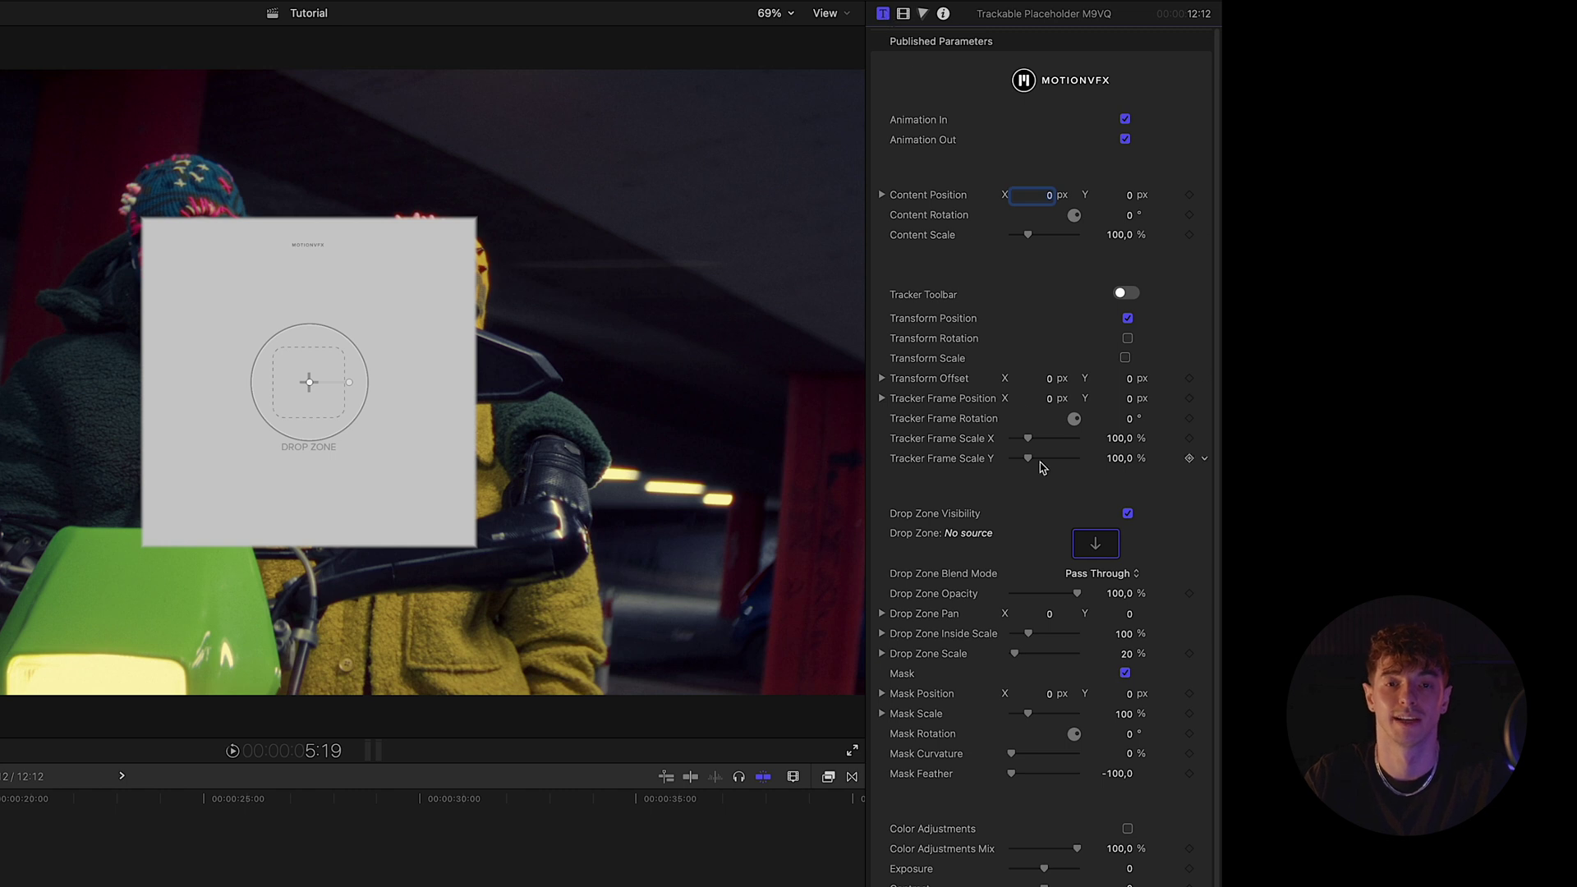
left_click_drag(1131, 616, 1131, 520)
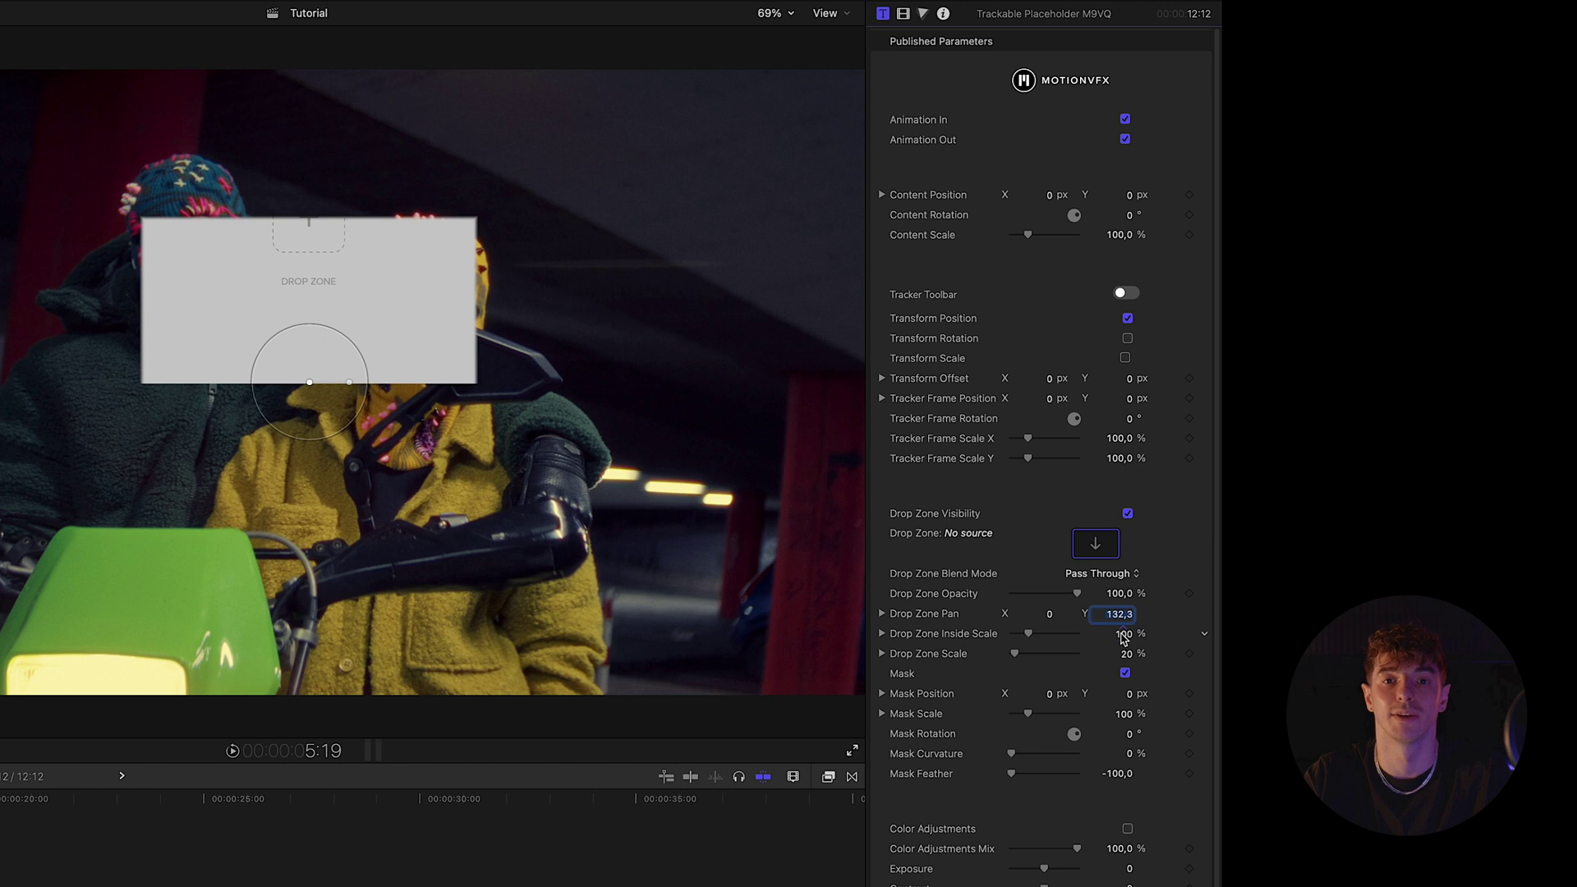
mouse_move(1124, 639)
left_mouse_down()
mouse_move(1124, 659)
mouse_move(1119, 633)
left_mouse_up()
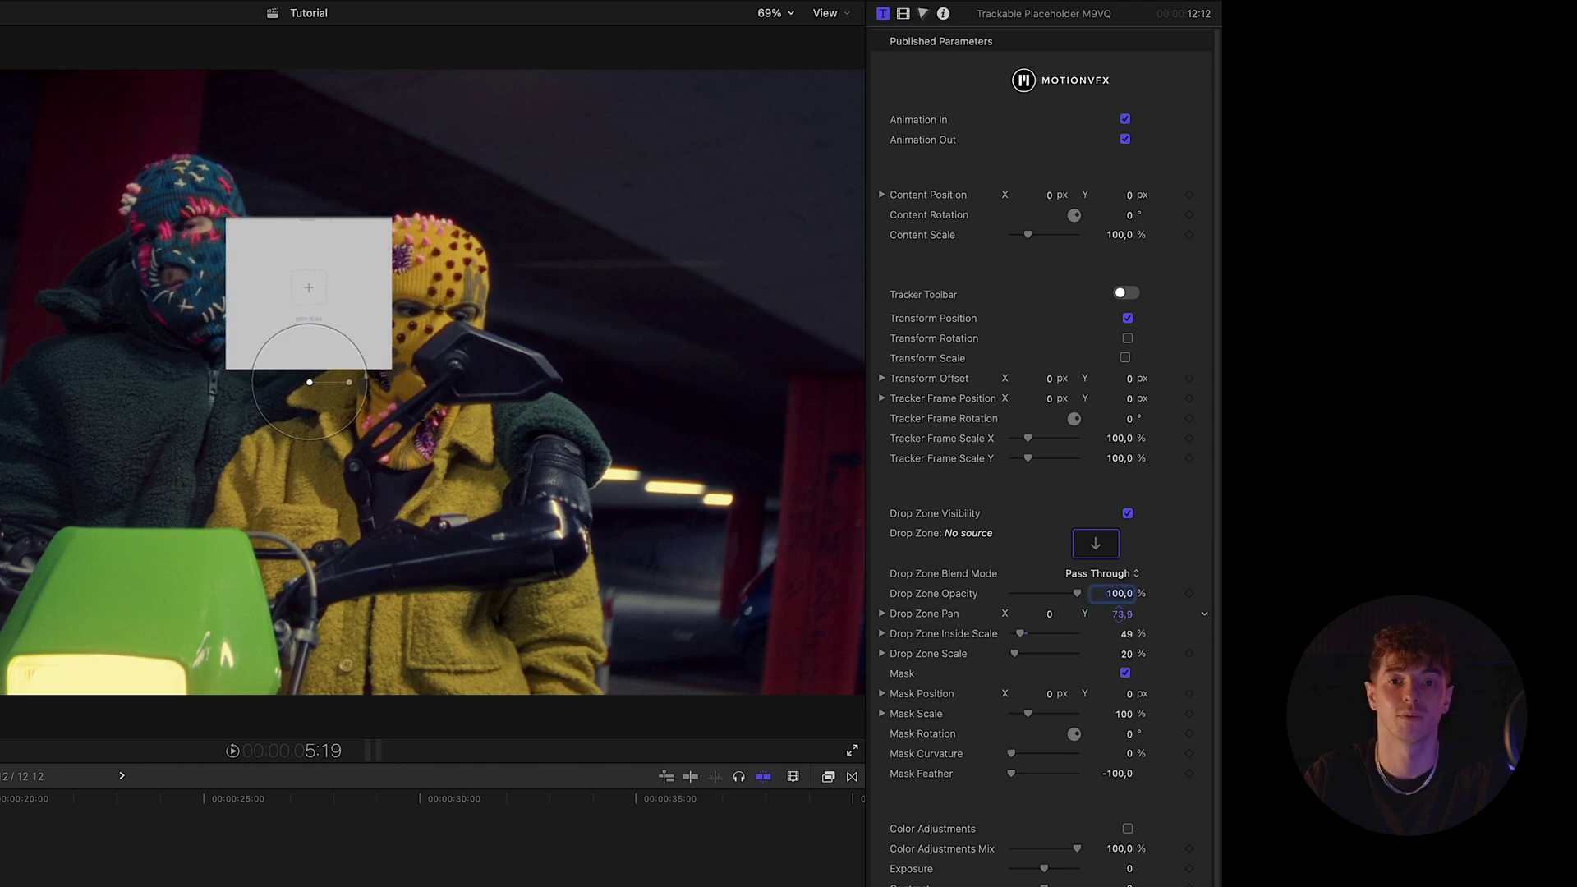
Hide the drop zone with both animations off, and track the yellow mask's forehead through the whole clip with the tracker.
left_click(1126, 514)
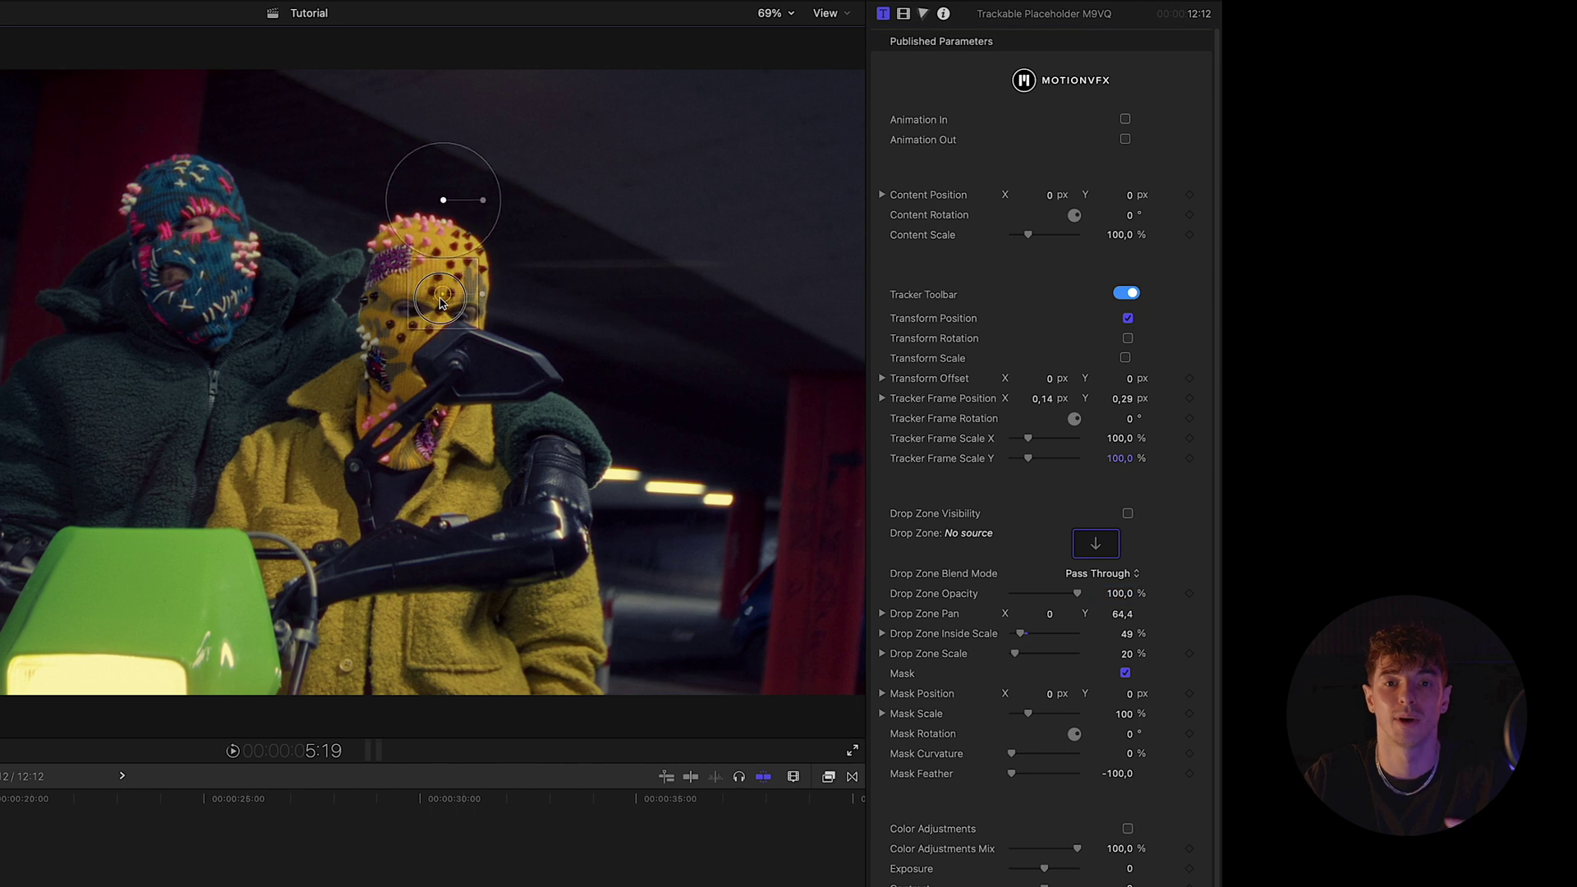
left_click_drag(478, 258, 463, 276)
left_click(591, 437)
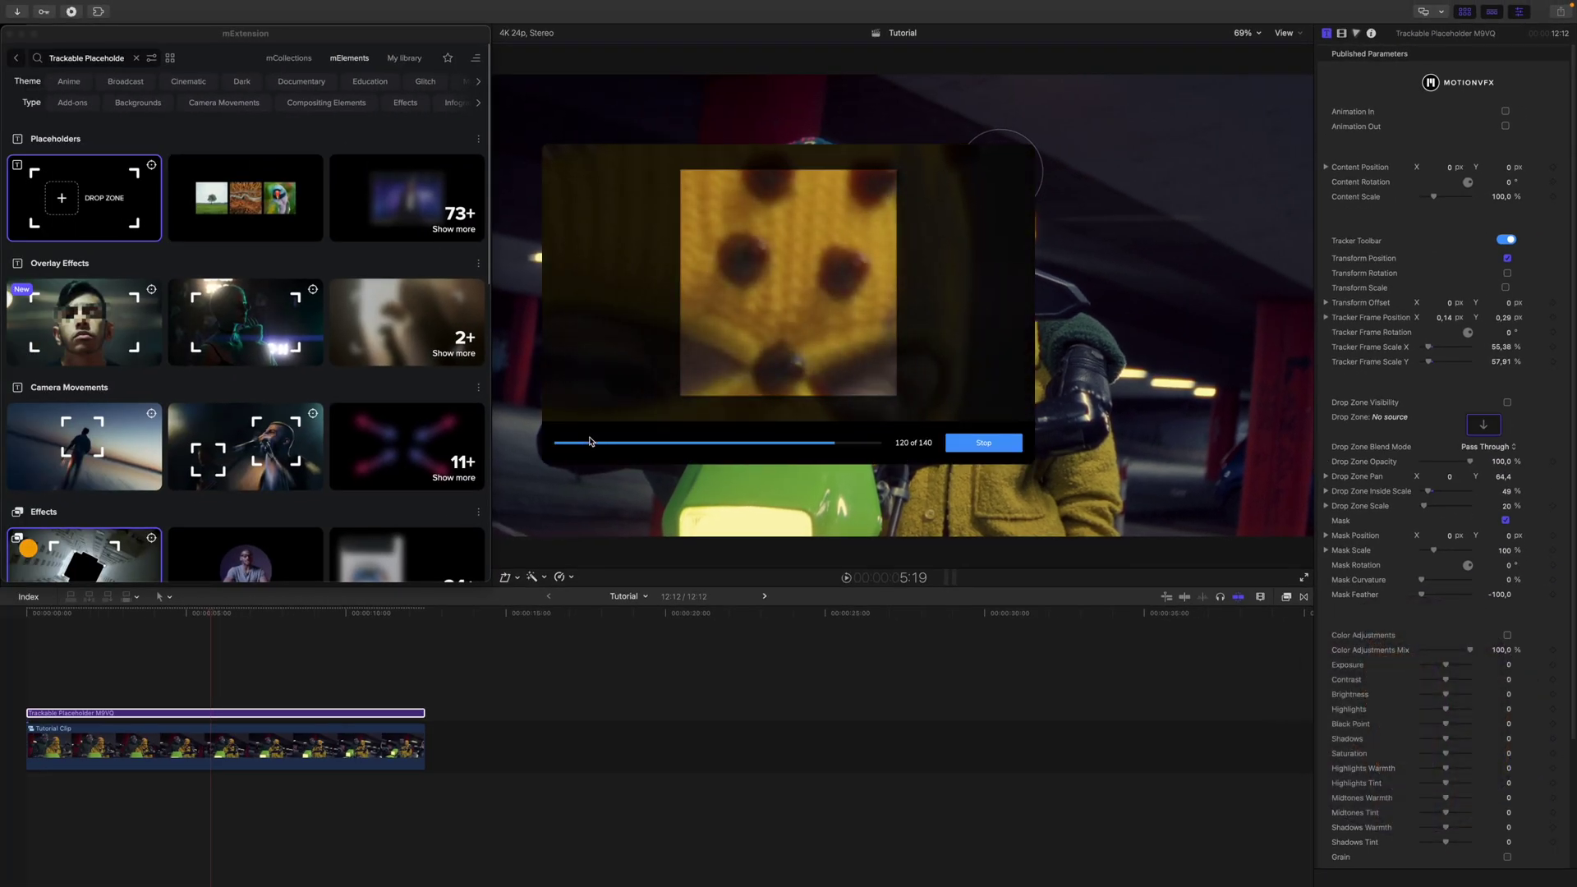
left_click(602, 438)
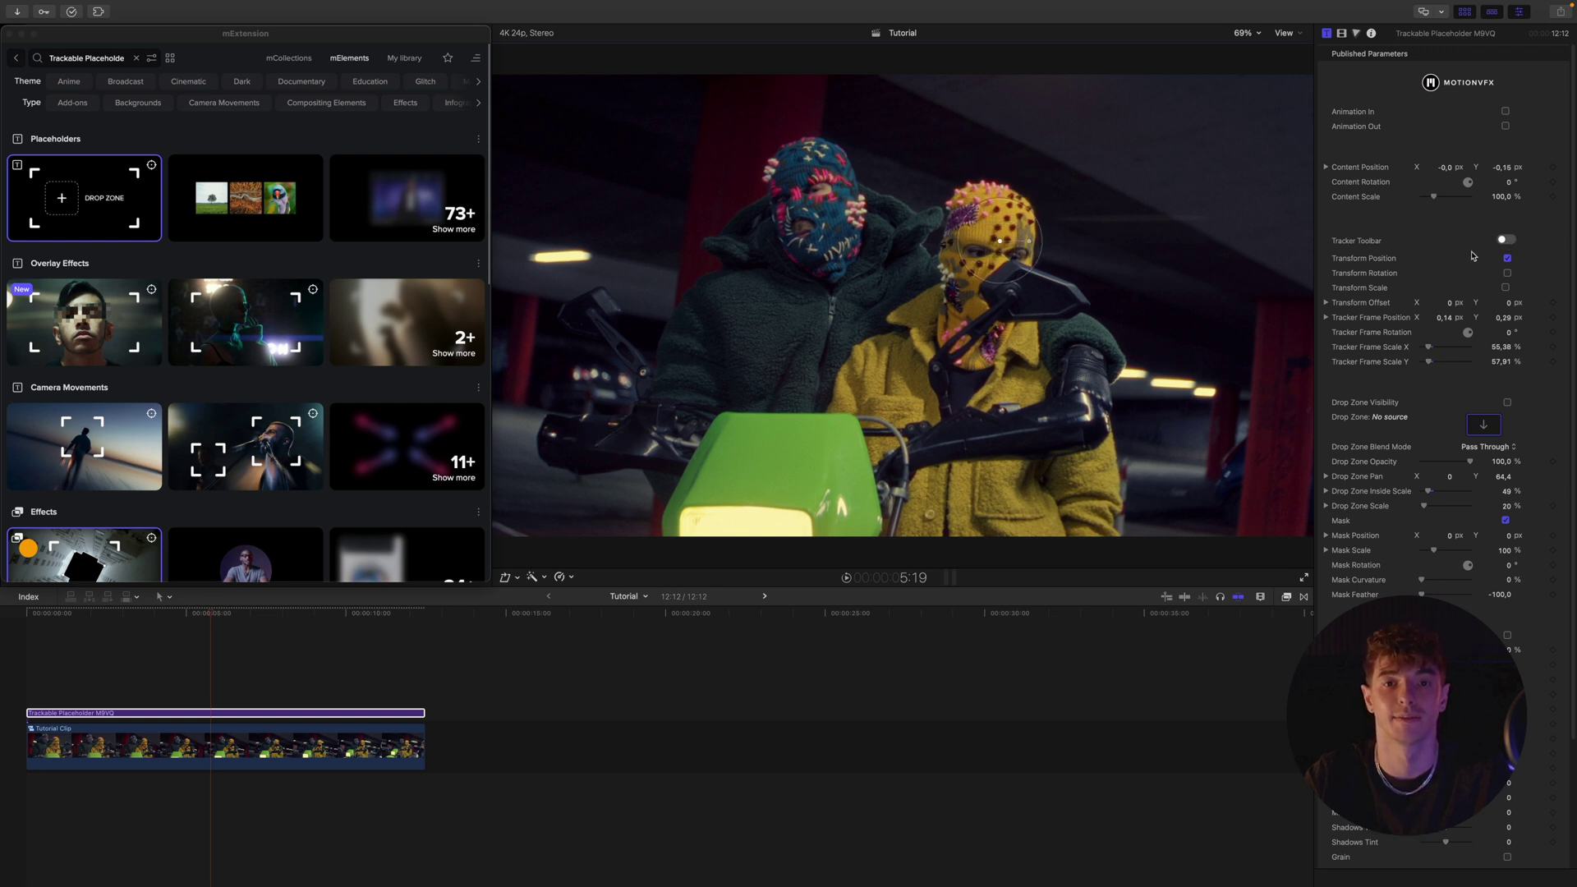
Make the drop zone visible again and scrub through the timeline to check the tracking.
left_click(1507, 403)
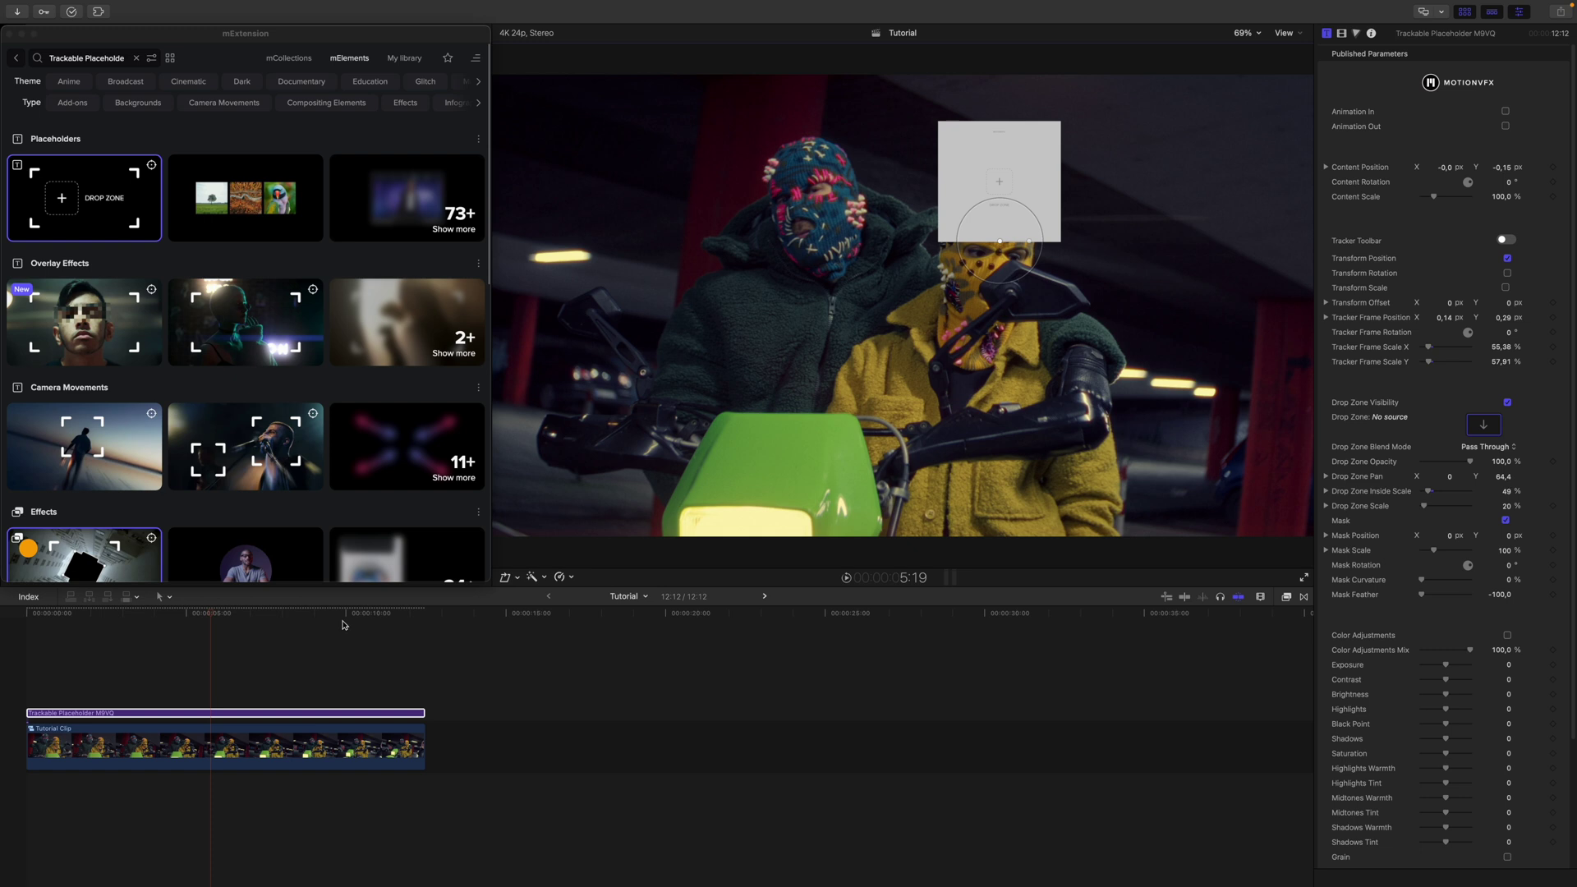
left_click_drag(343, 616, 258, 614)
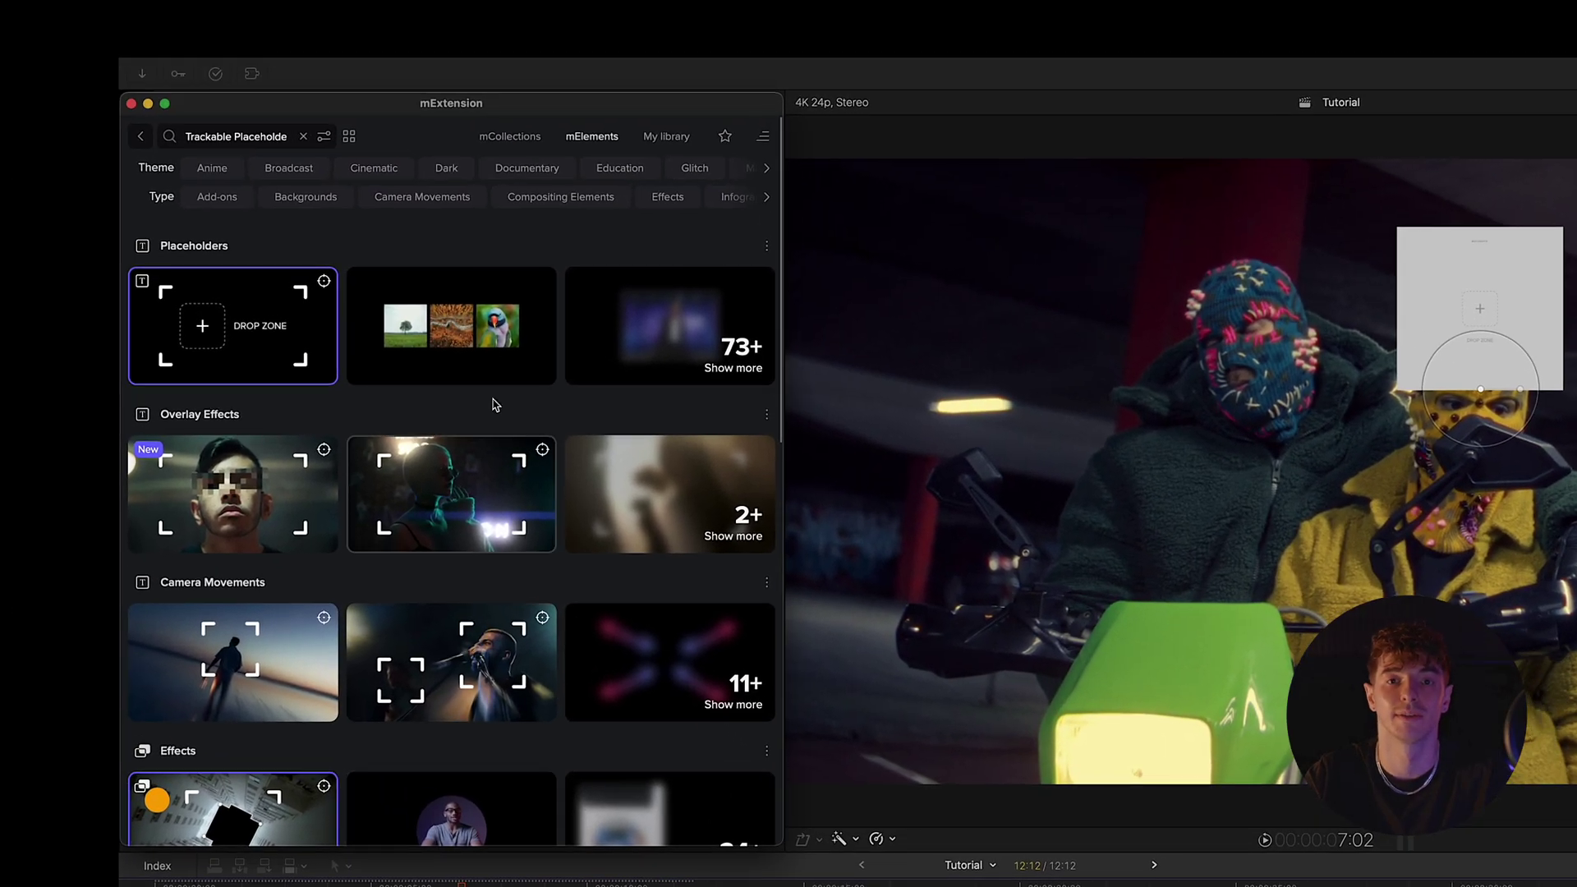
Search mCollections for "Fire" and open the Fire XZGV compositing element.
left_click(483, 145)
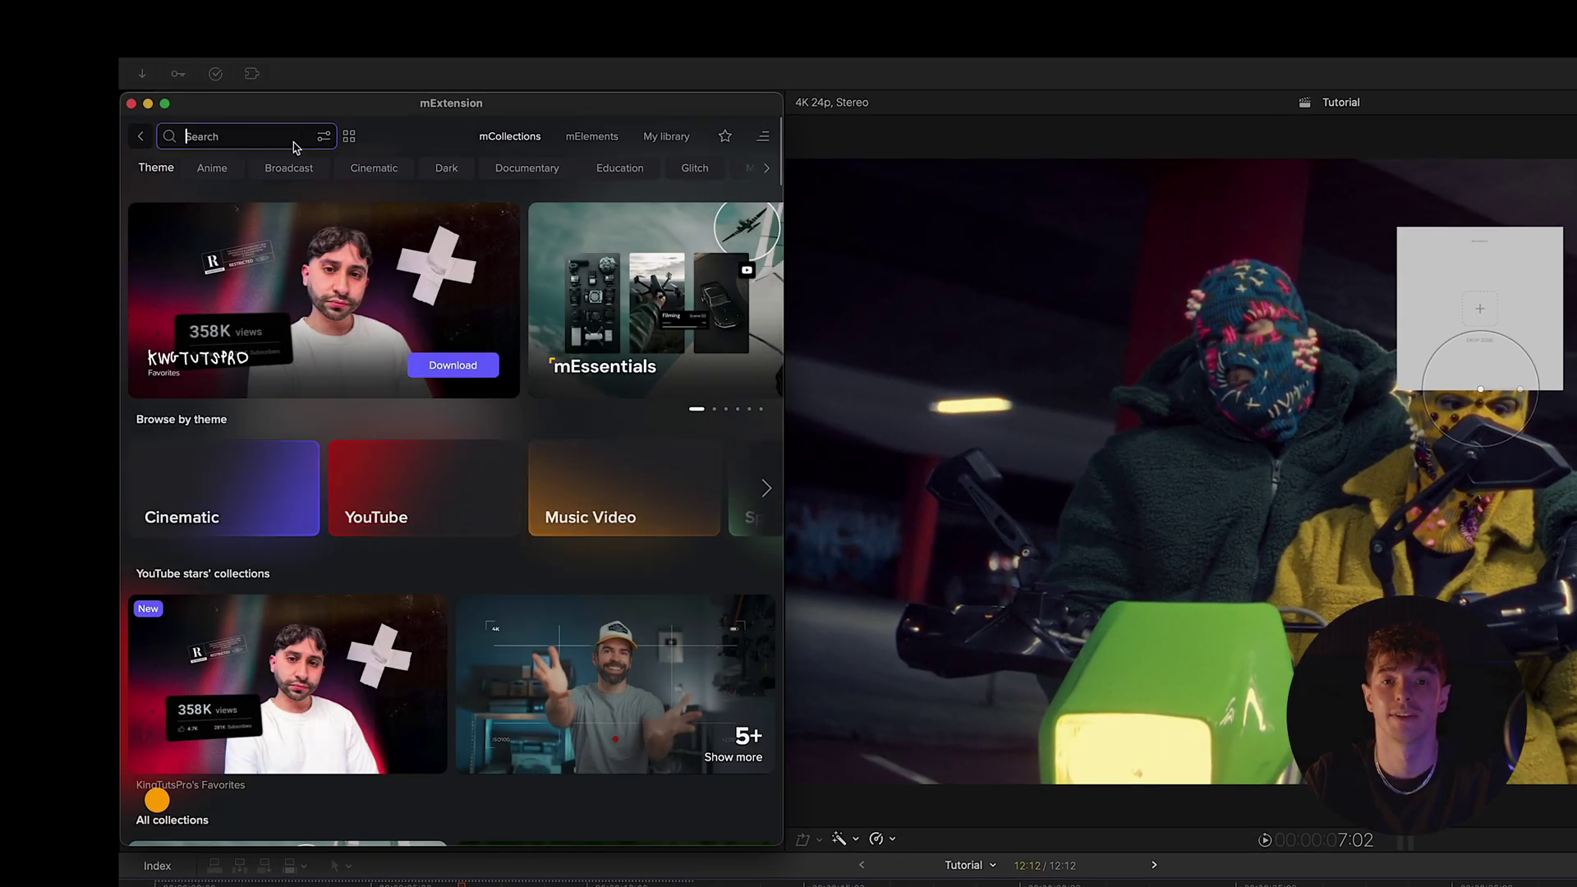
type("Fire")
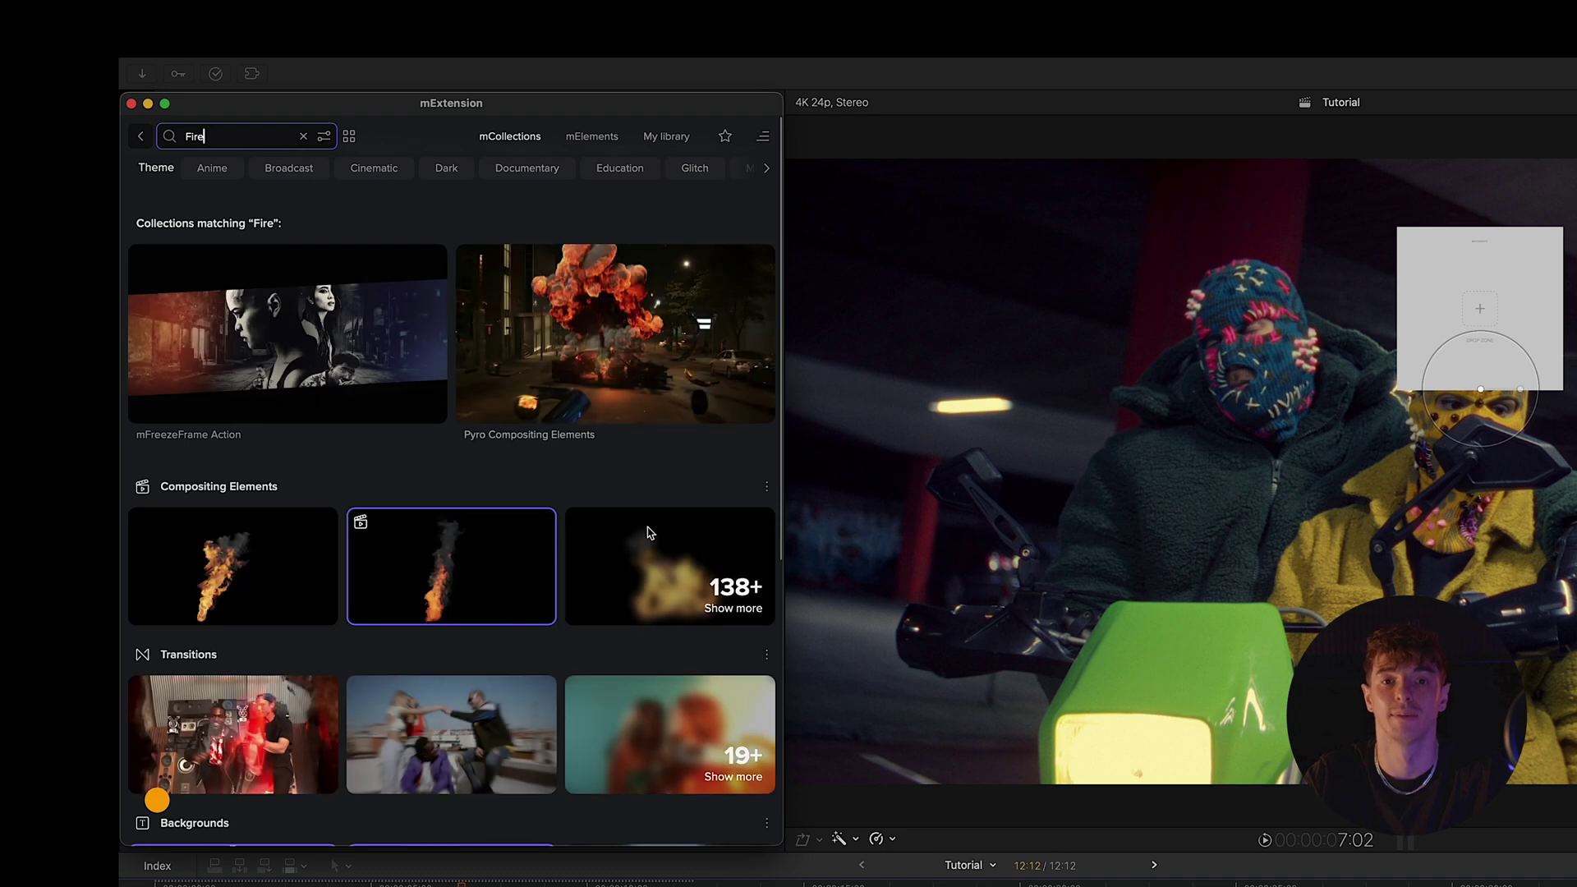
left_click(649, 532)
left_click(441, 585)
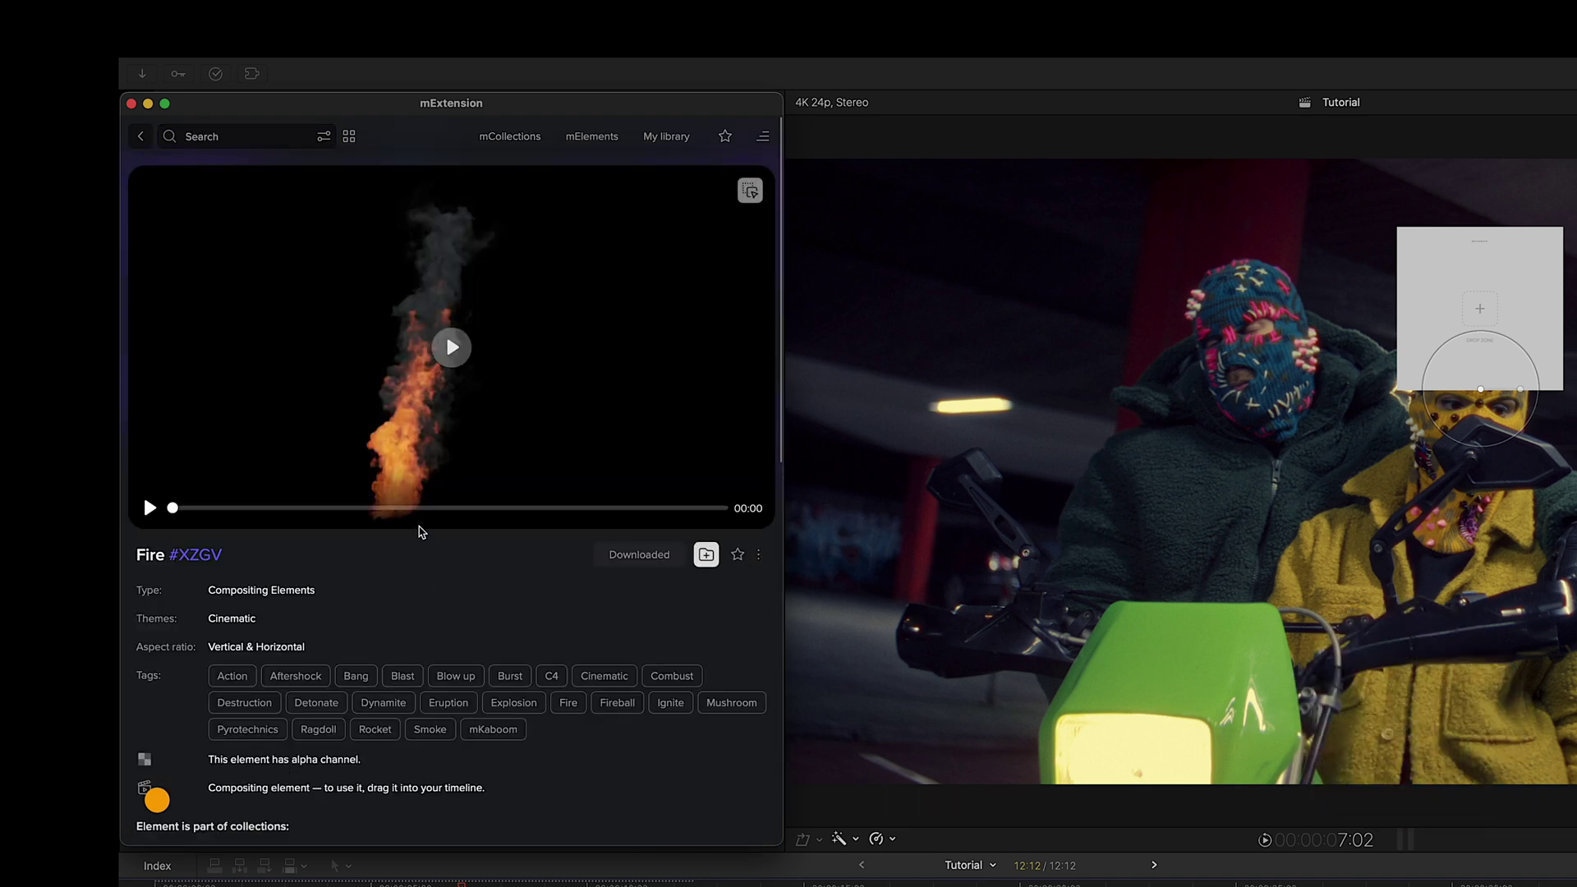
Place Fire XZGV above the placeholder from the start, trim it to Tutorial Clip's end, and disable the fire clip.
left_click_drag(440, 328, 155, 886)
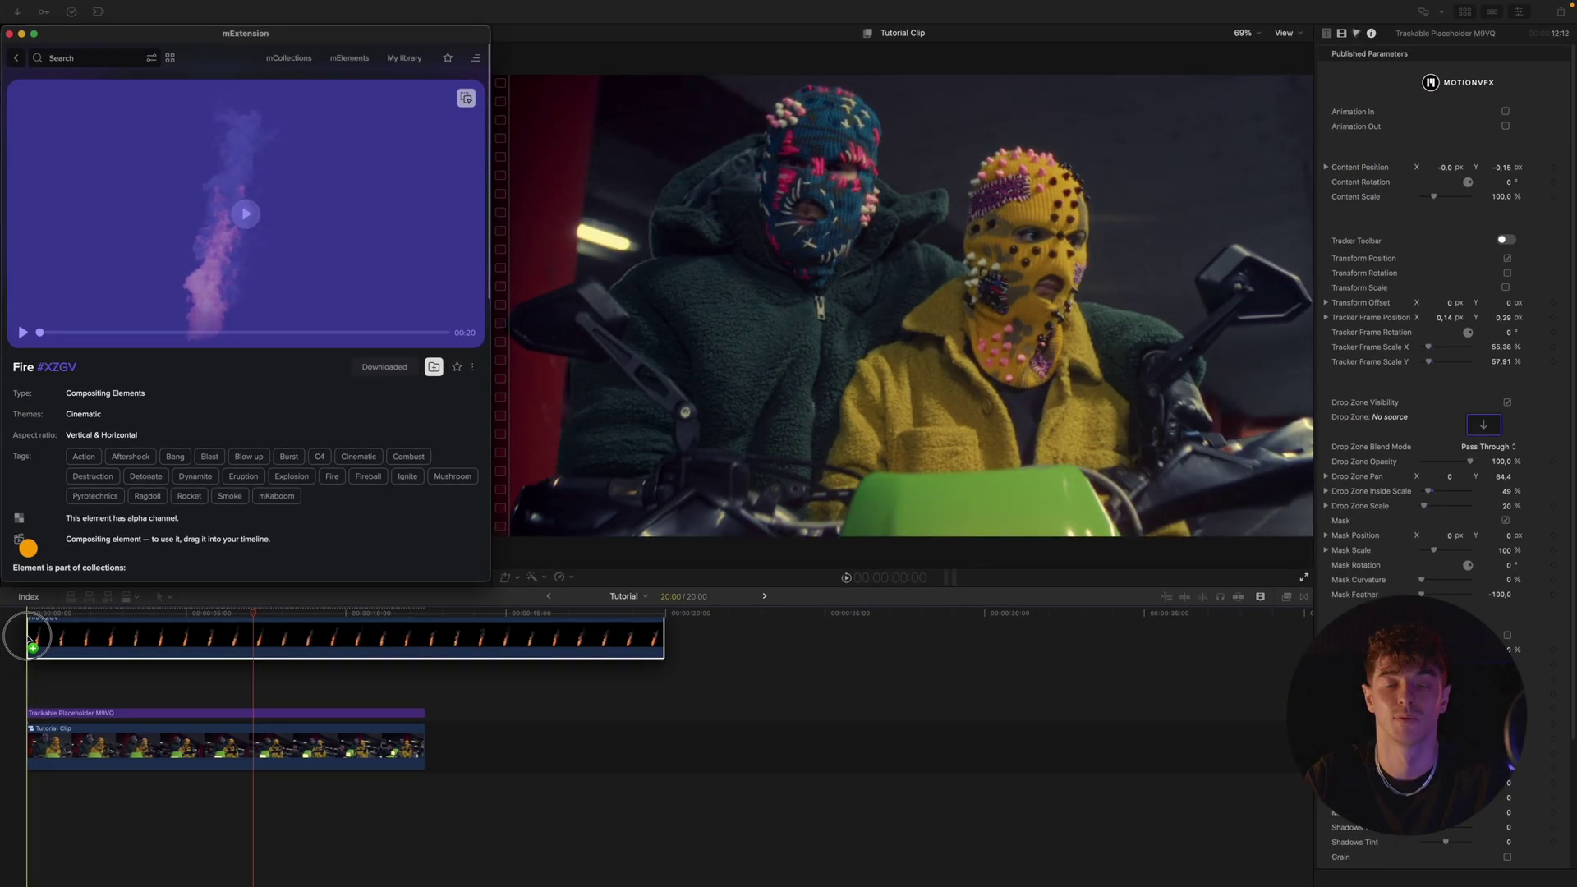
left_click_drag(31, 640, 33, 669)
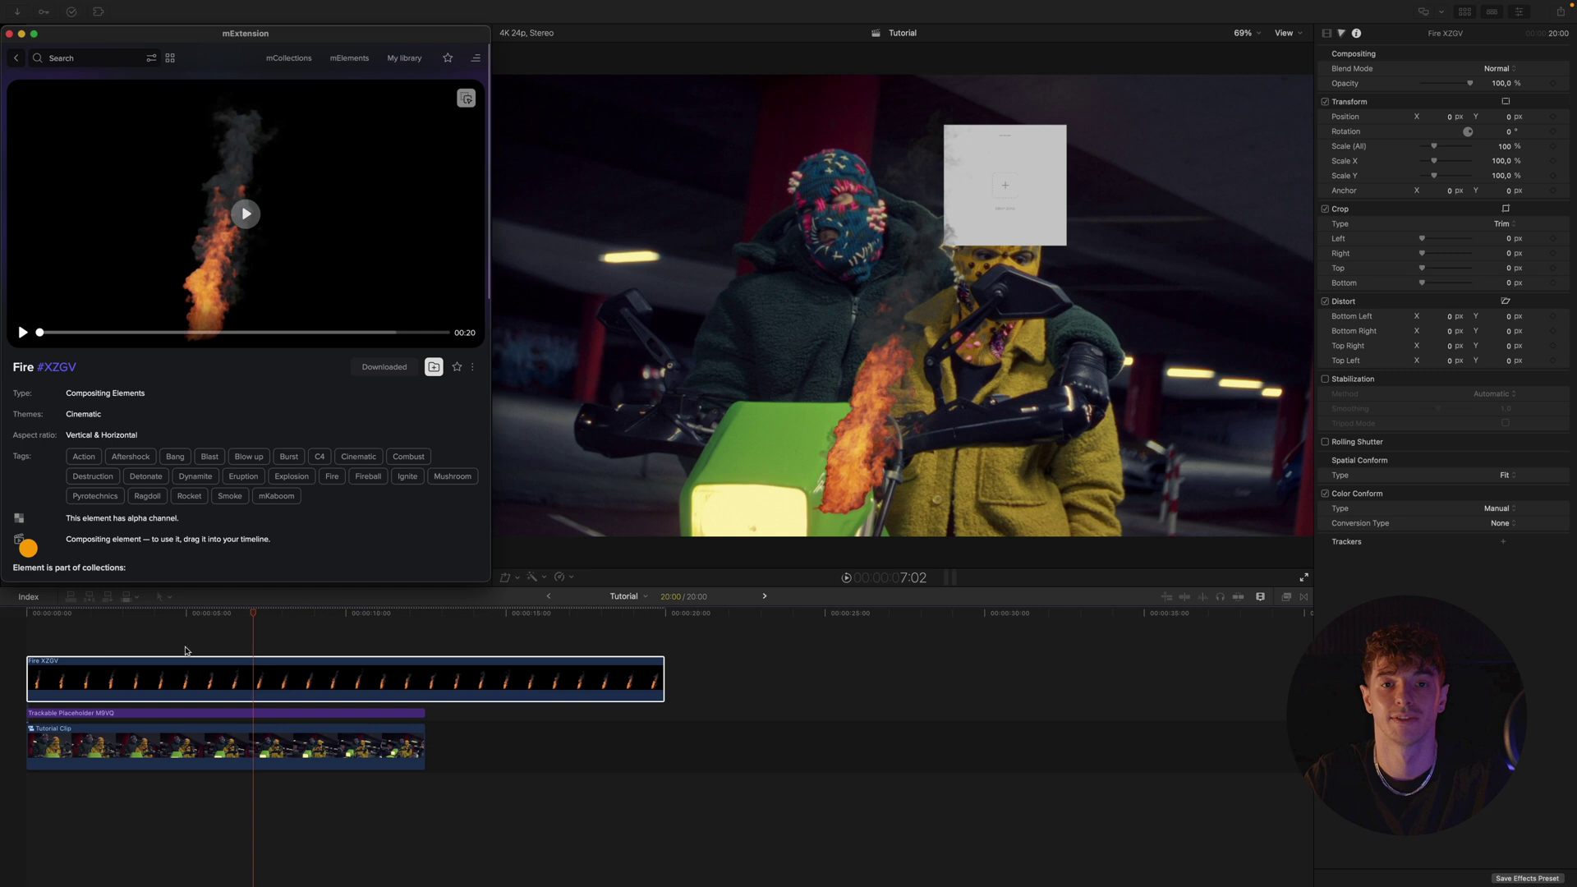
left_click_drag(662, 676, 425, 676)
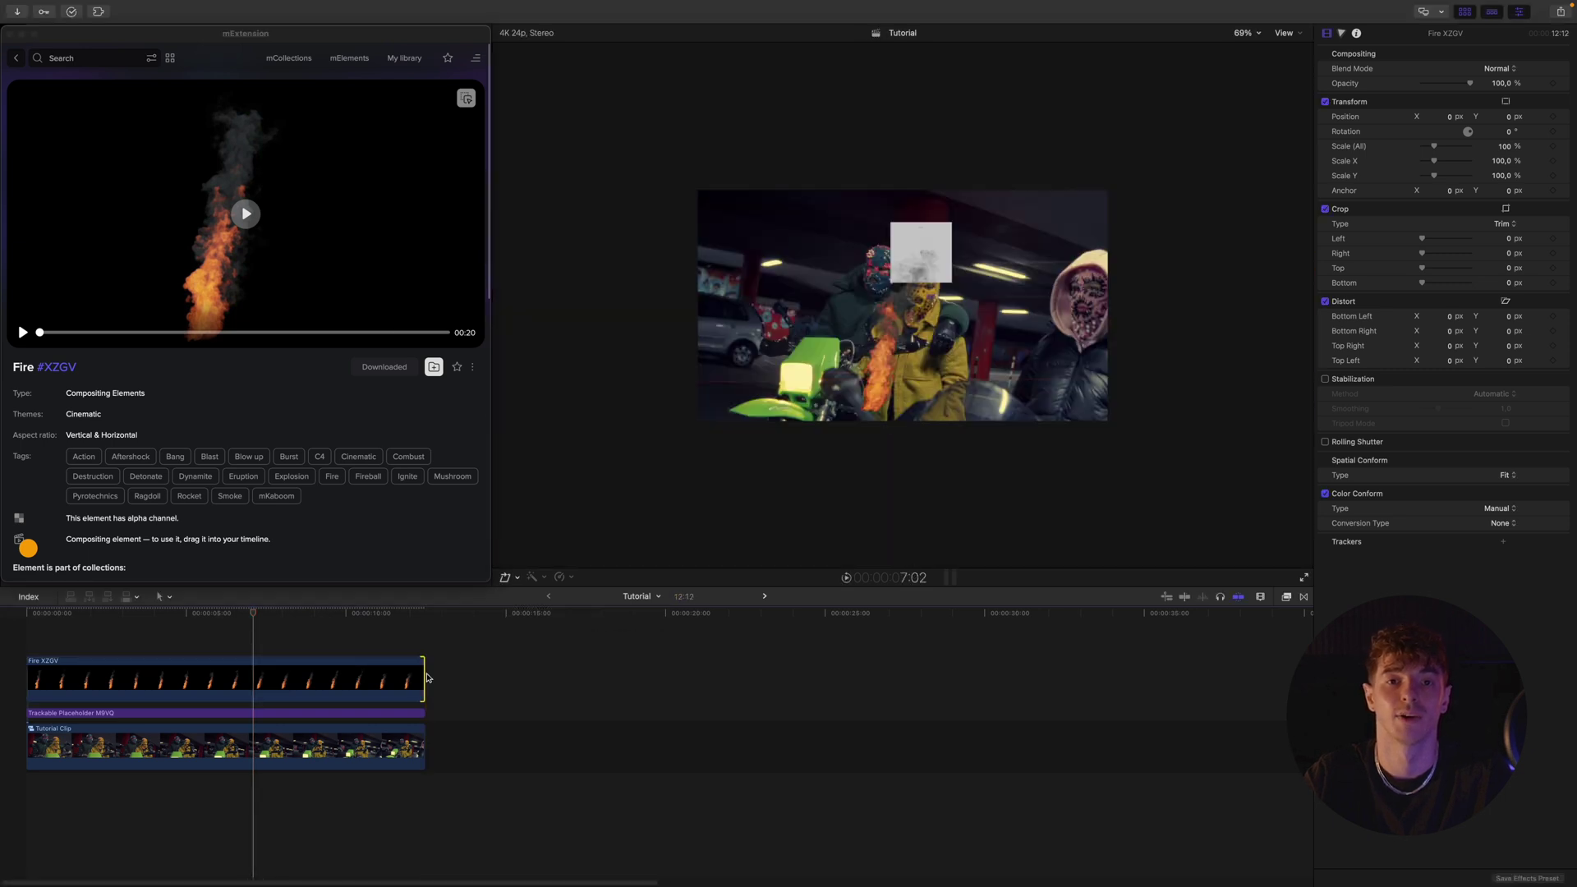
key("v")
Assign the disabled Fire XZGV clip, from its first frame, as the source of the placeholder's drop zone.
left_click(235, 712)
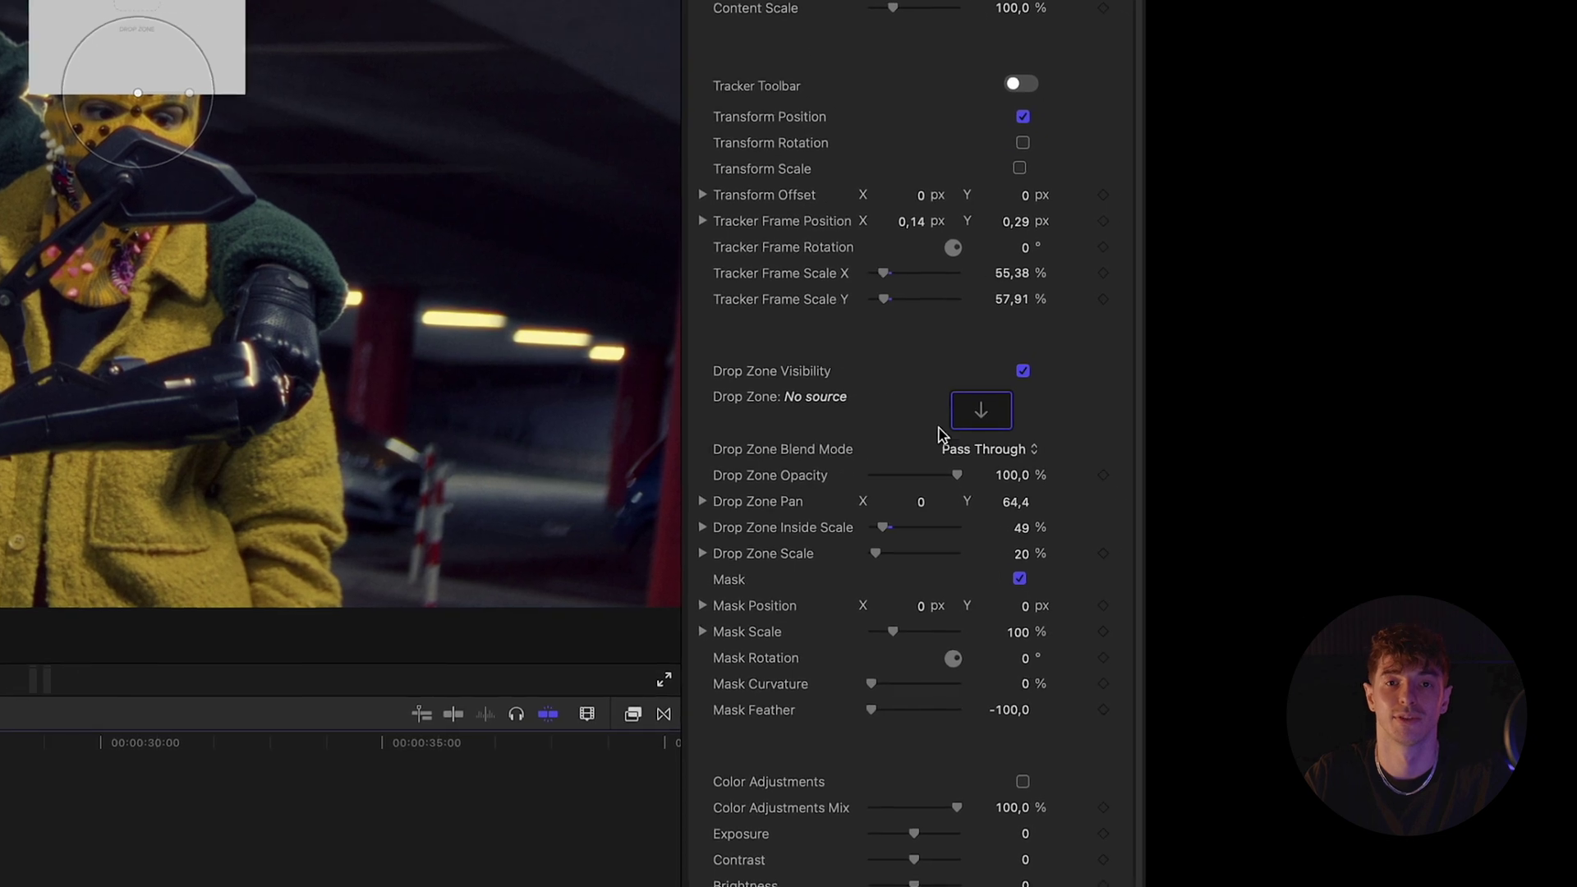
left_click(981, 410)
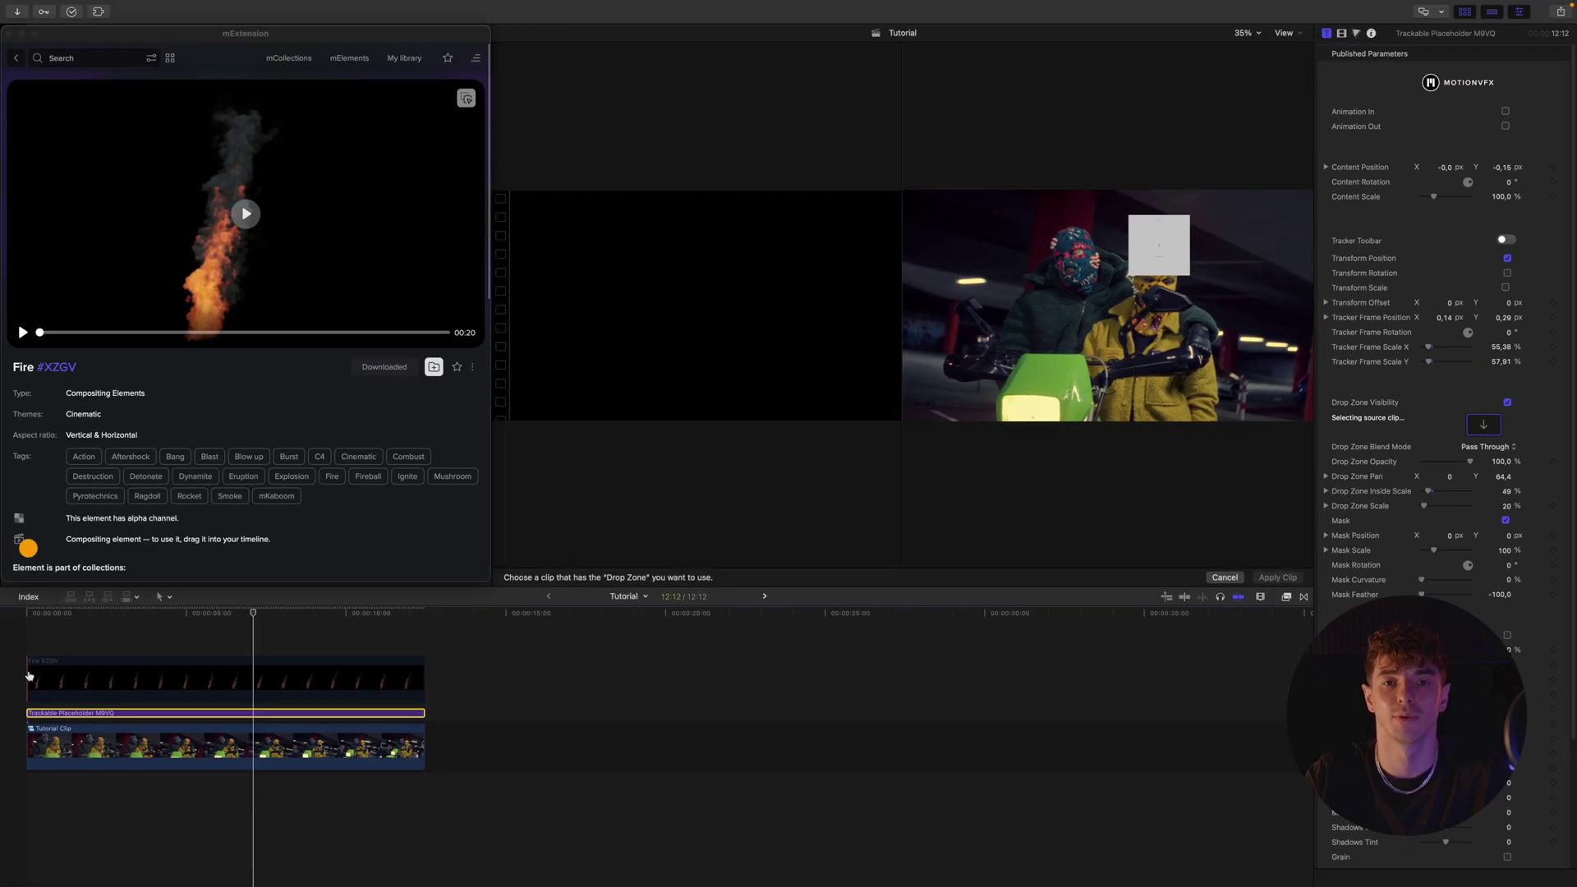
left_click(1263, 579)
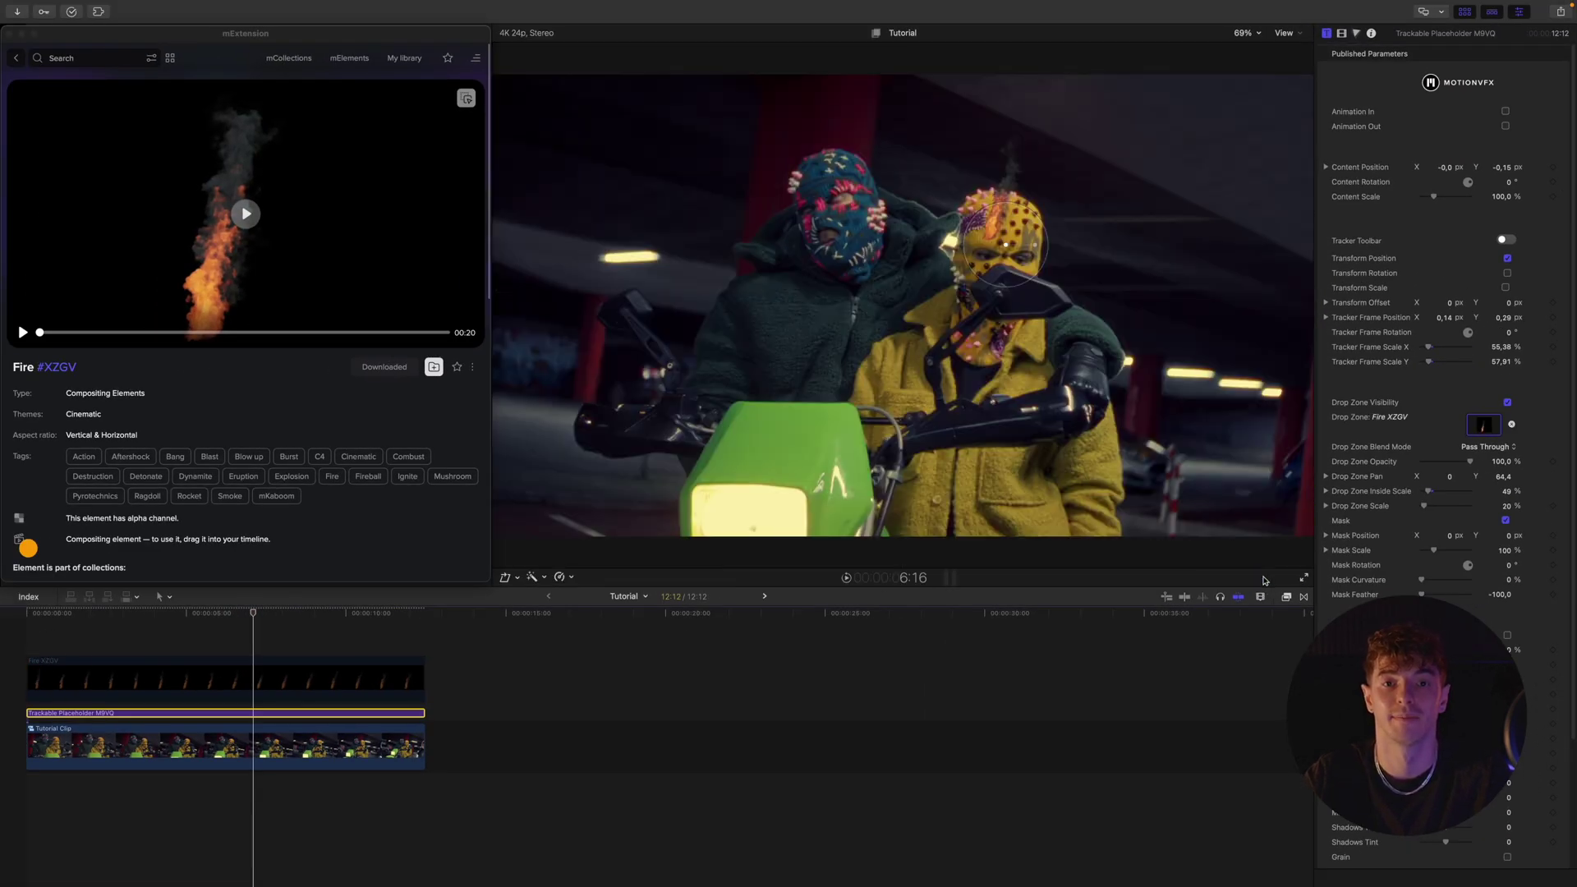
At 6:01, fit the fire to the yellow mask's head with Drop Zone Pan X 18.5, Y 58.8 and Drop Zone Scale 85%.
mouse_move(205, 620)
left_mouse_down()
mouse_move(44, 616)
mouse_move(220, 614)
left_mouse_up()
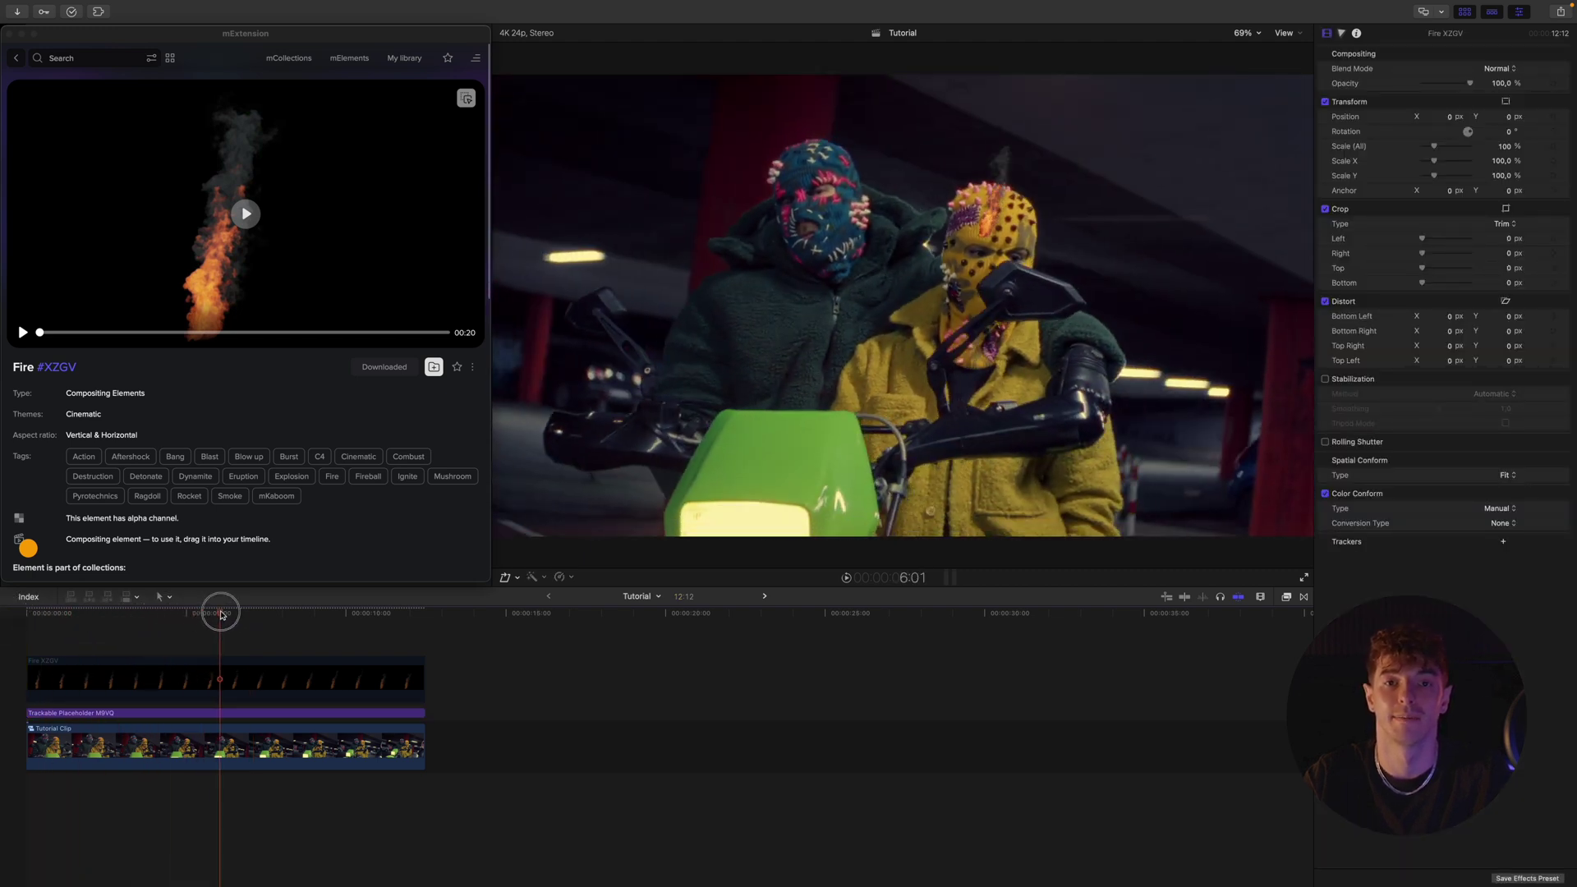
left_click(219, 713)
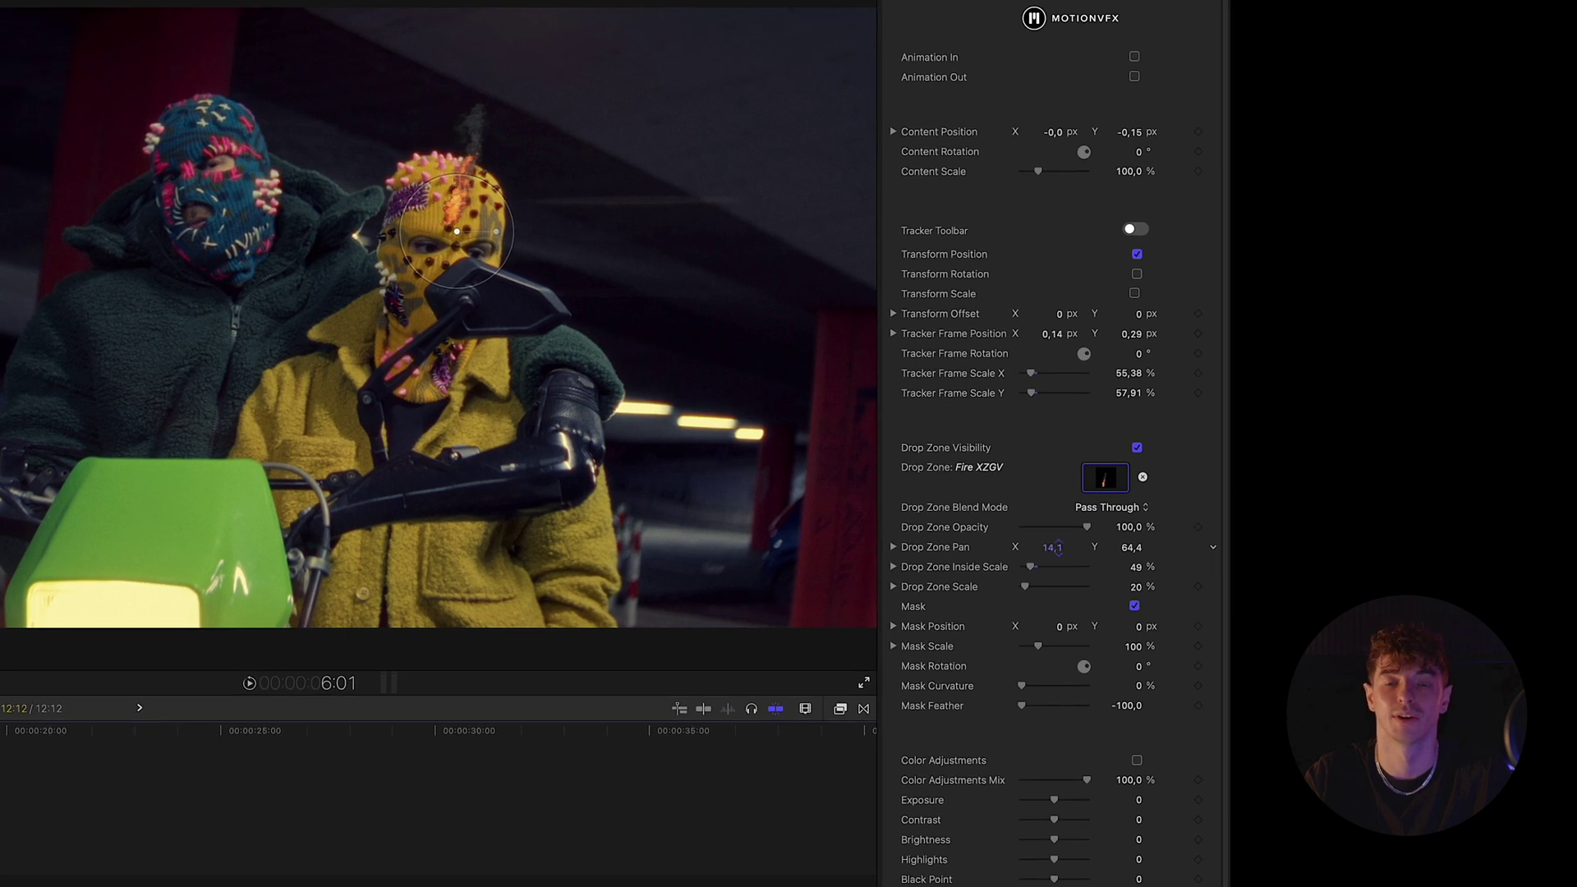
left_click_drag(1025, 591, 1035, 587)
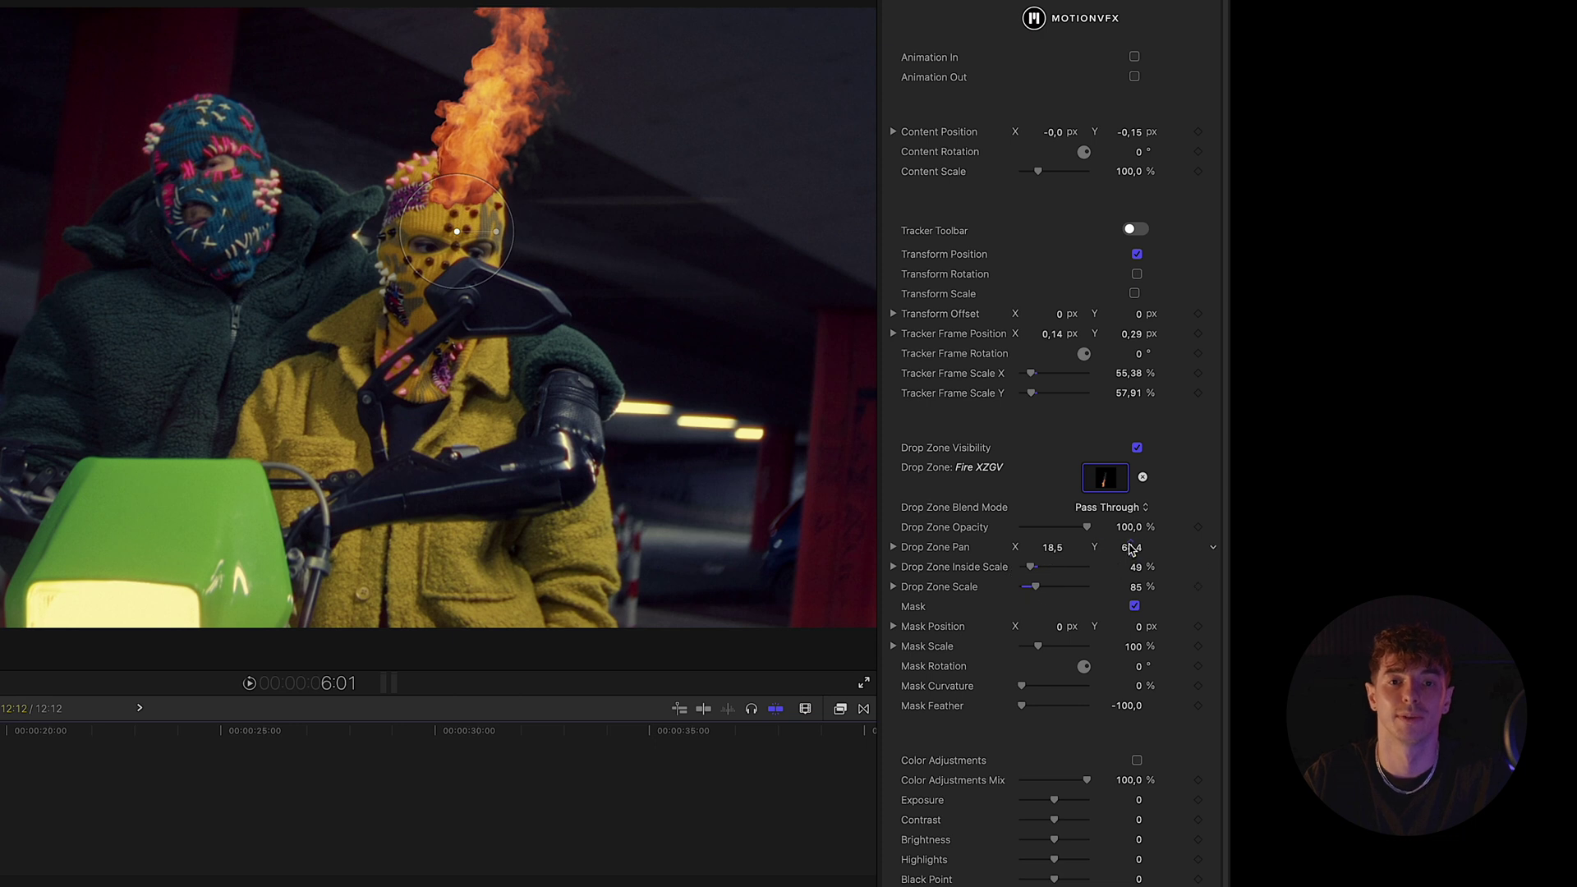
left_click_drag(1132, 549, 1132, 549)
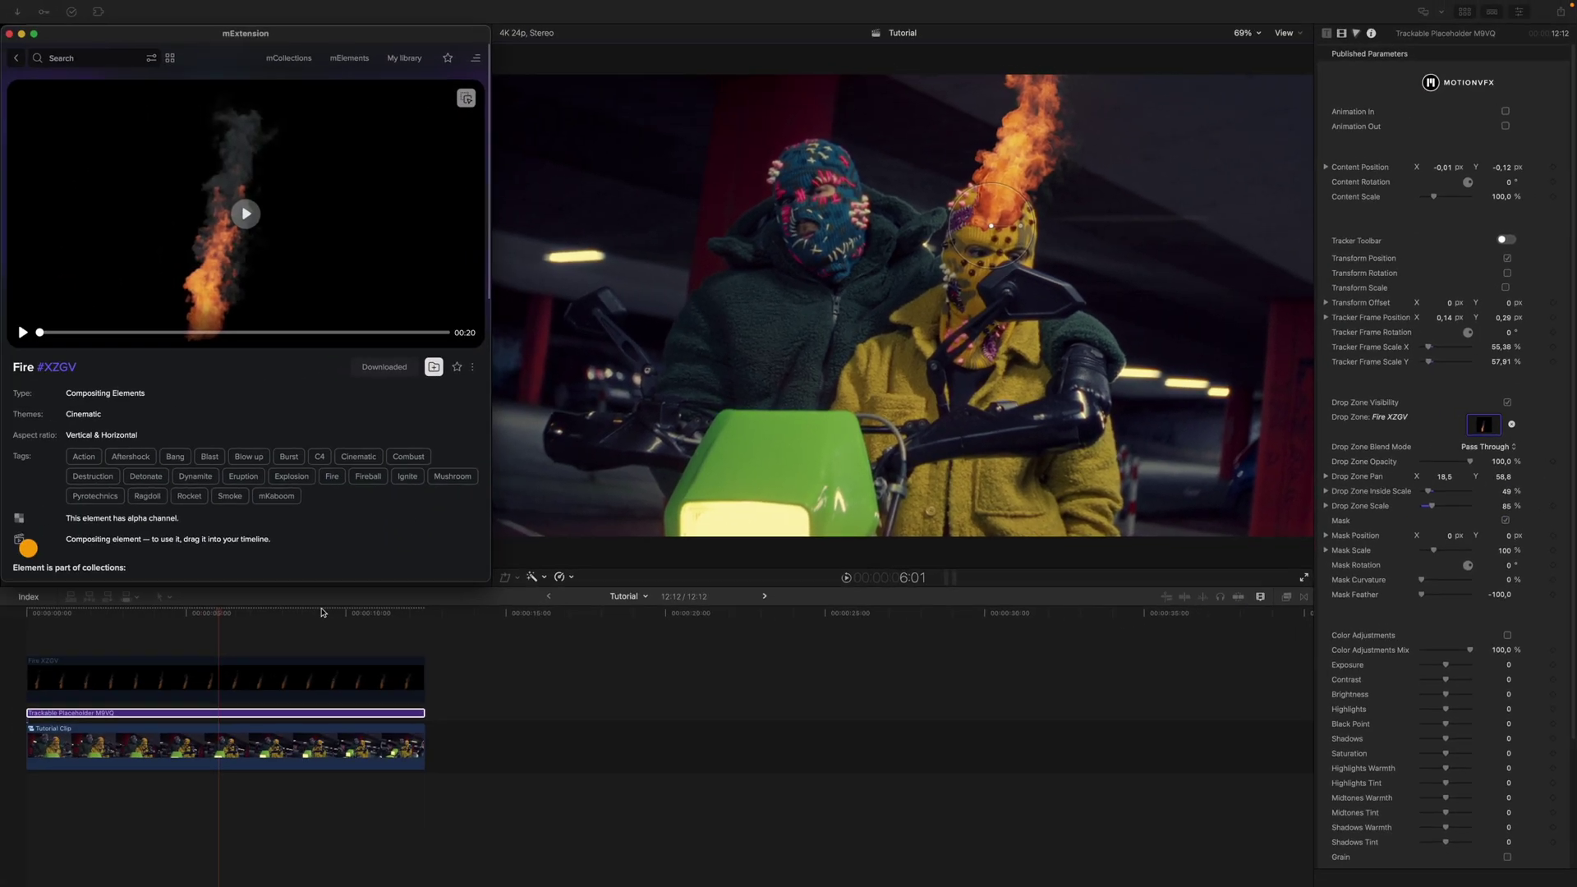
Enable Transform Scale and add Content Position and Content Scale keyframes at the start of the placeholder.
left_click_drag(323, 613, 424, 612)
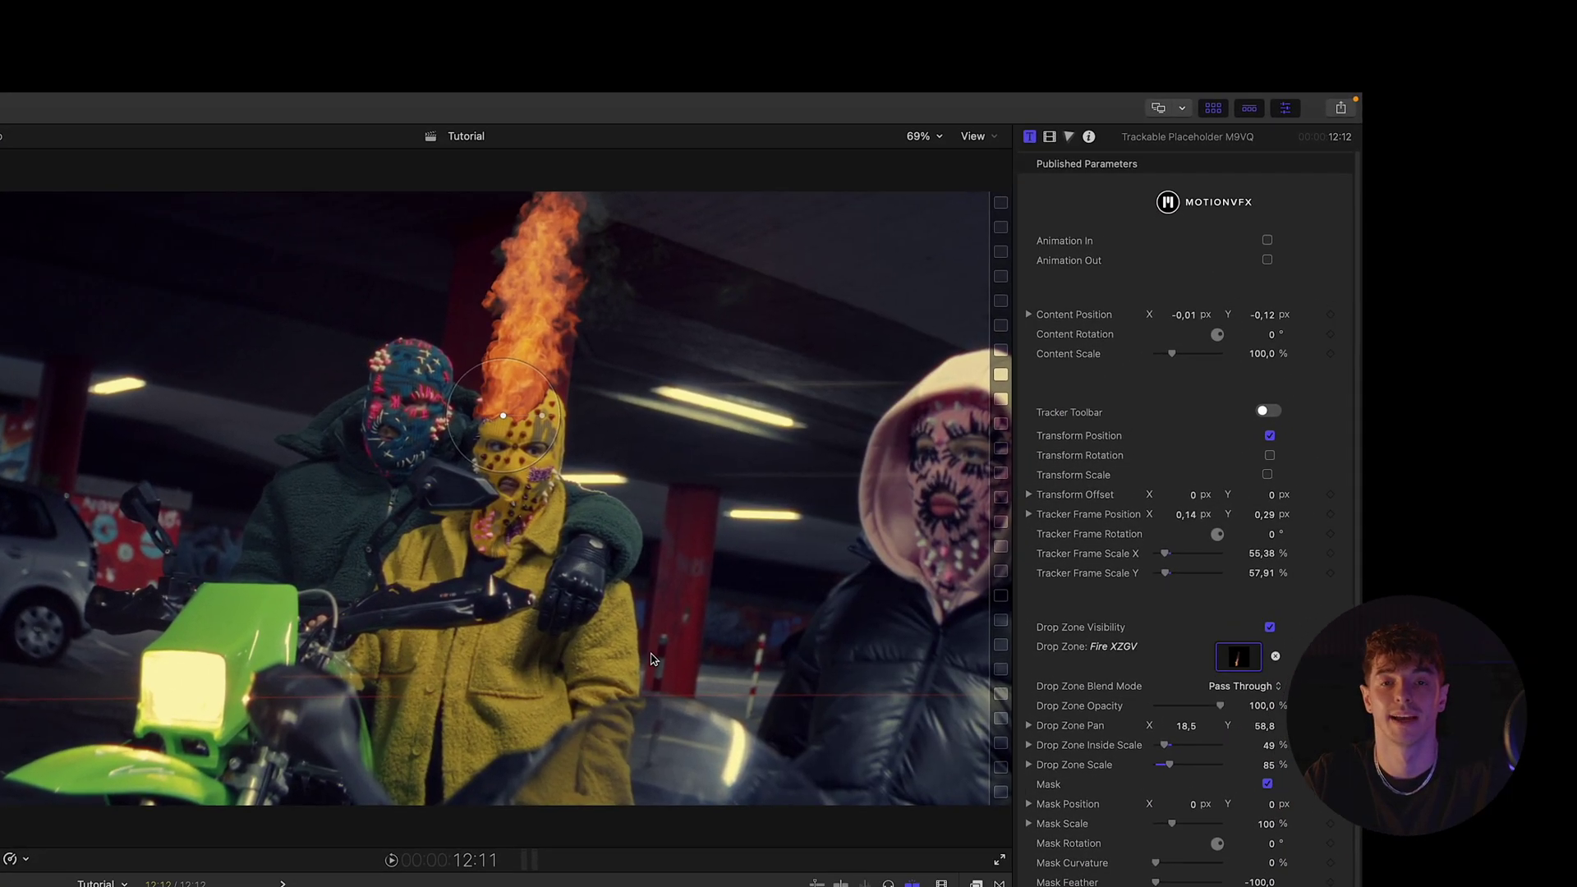
left_click(1267, 474)
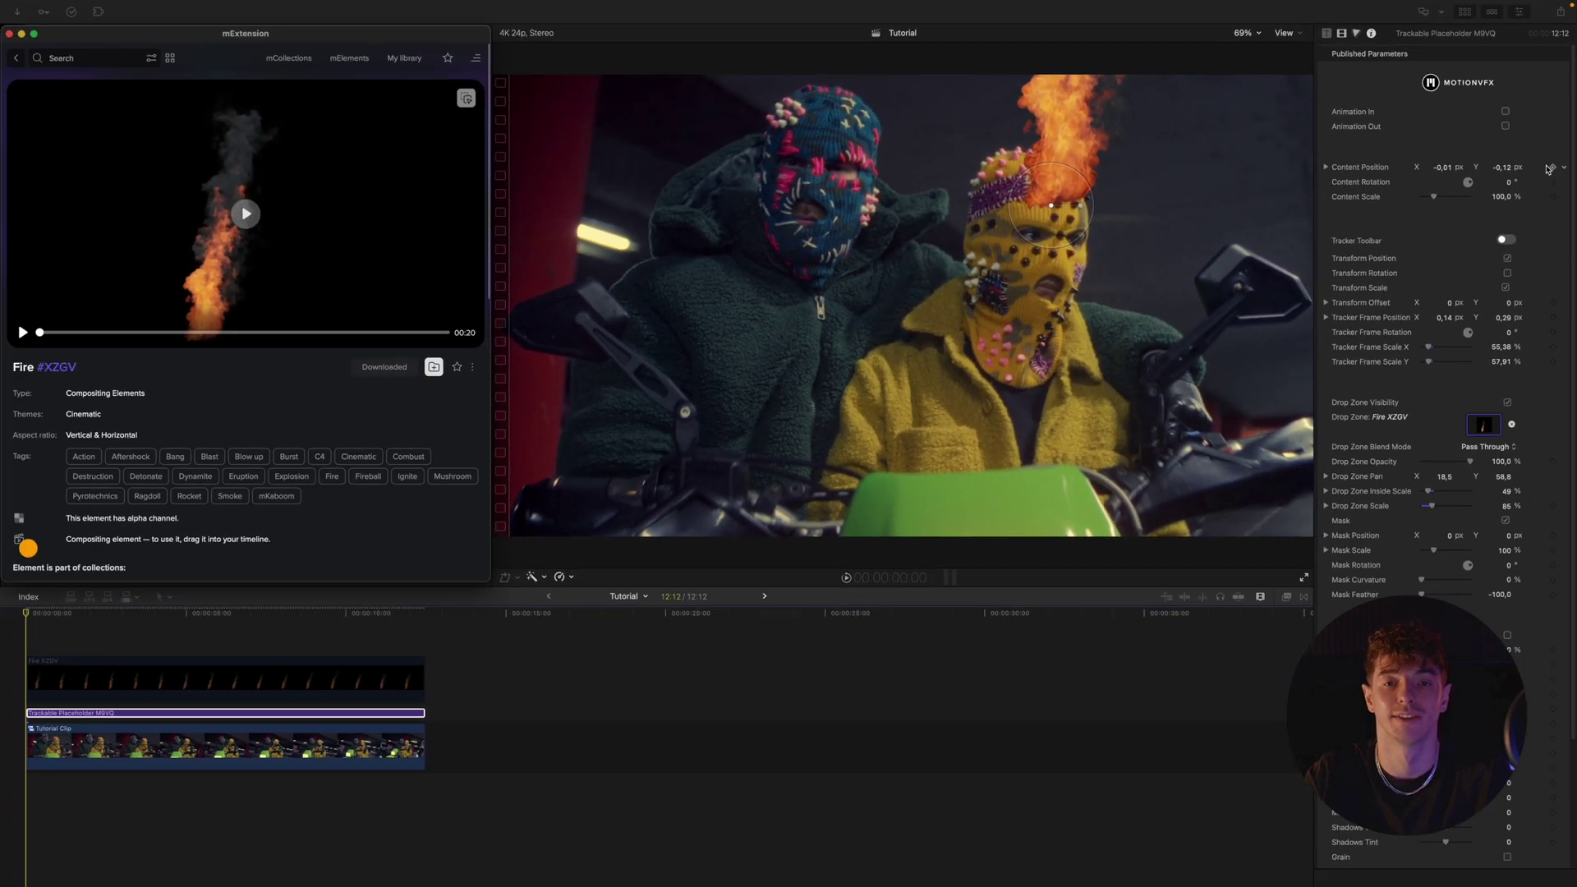
left_click(1550, 168)
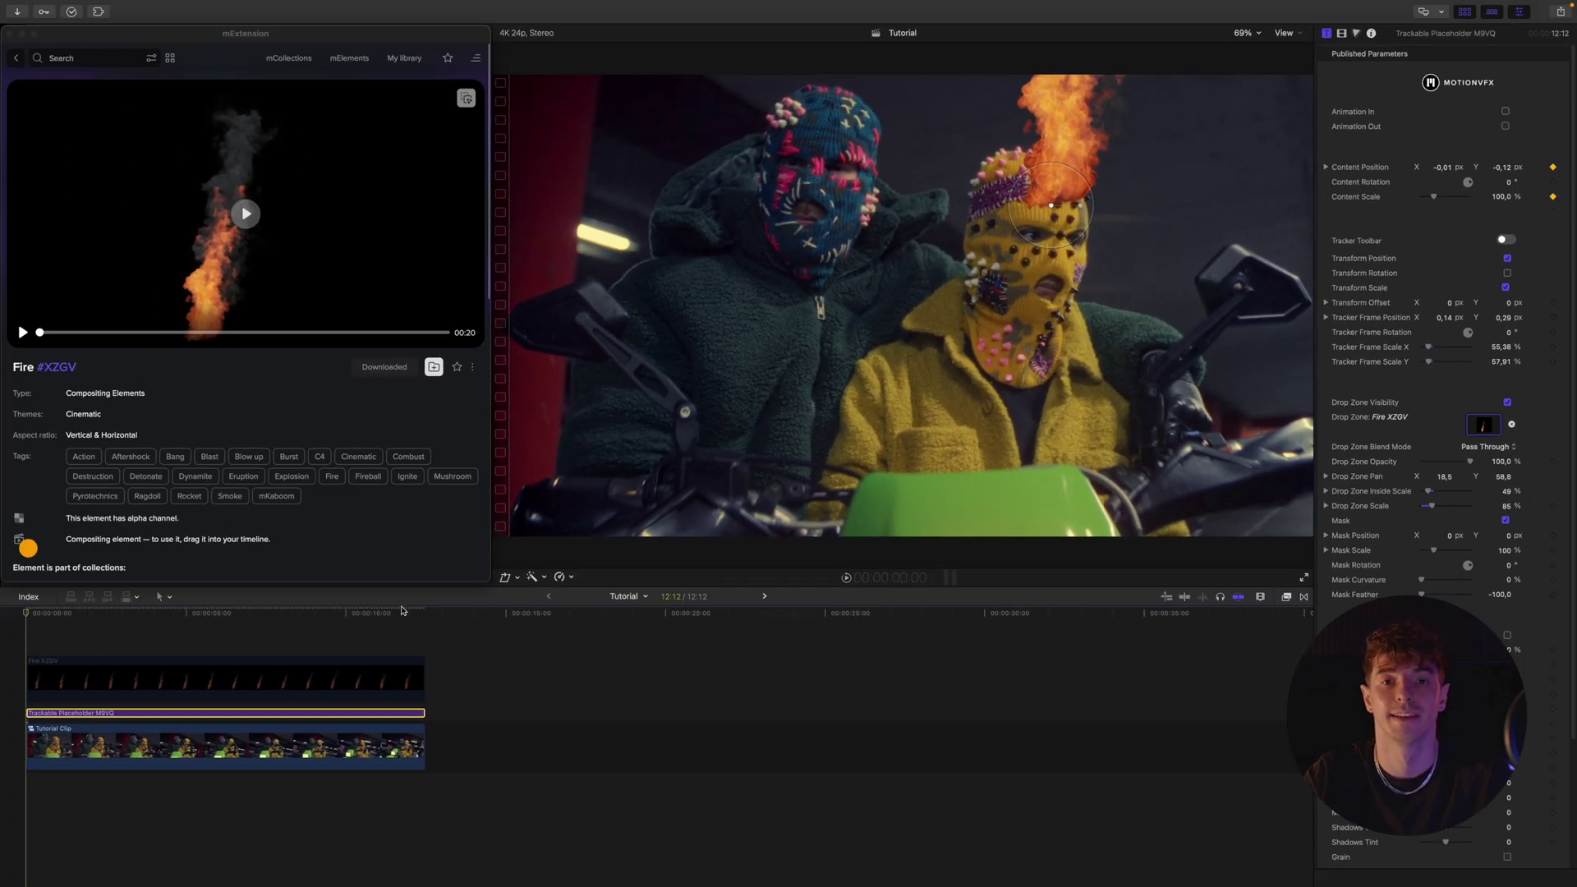
Realign the fire on the yellow mask's head, keyframing Content Scale at 141% at 12:11 and 165.57% at the start.
left_click_drag(403, 611, 424, 612)
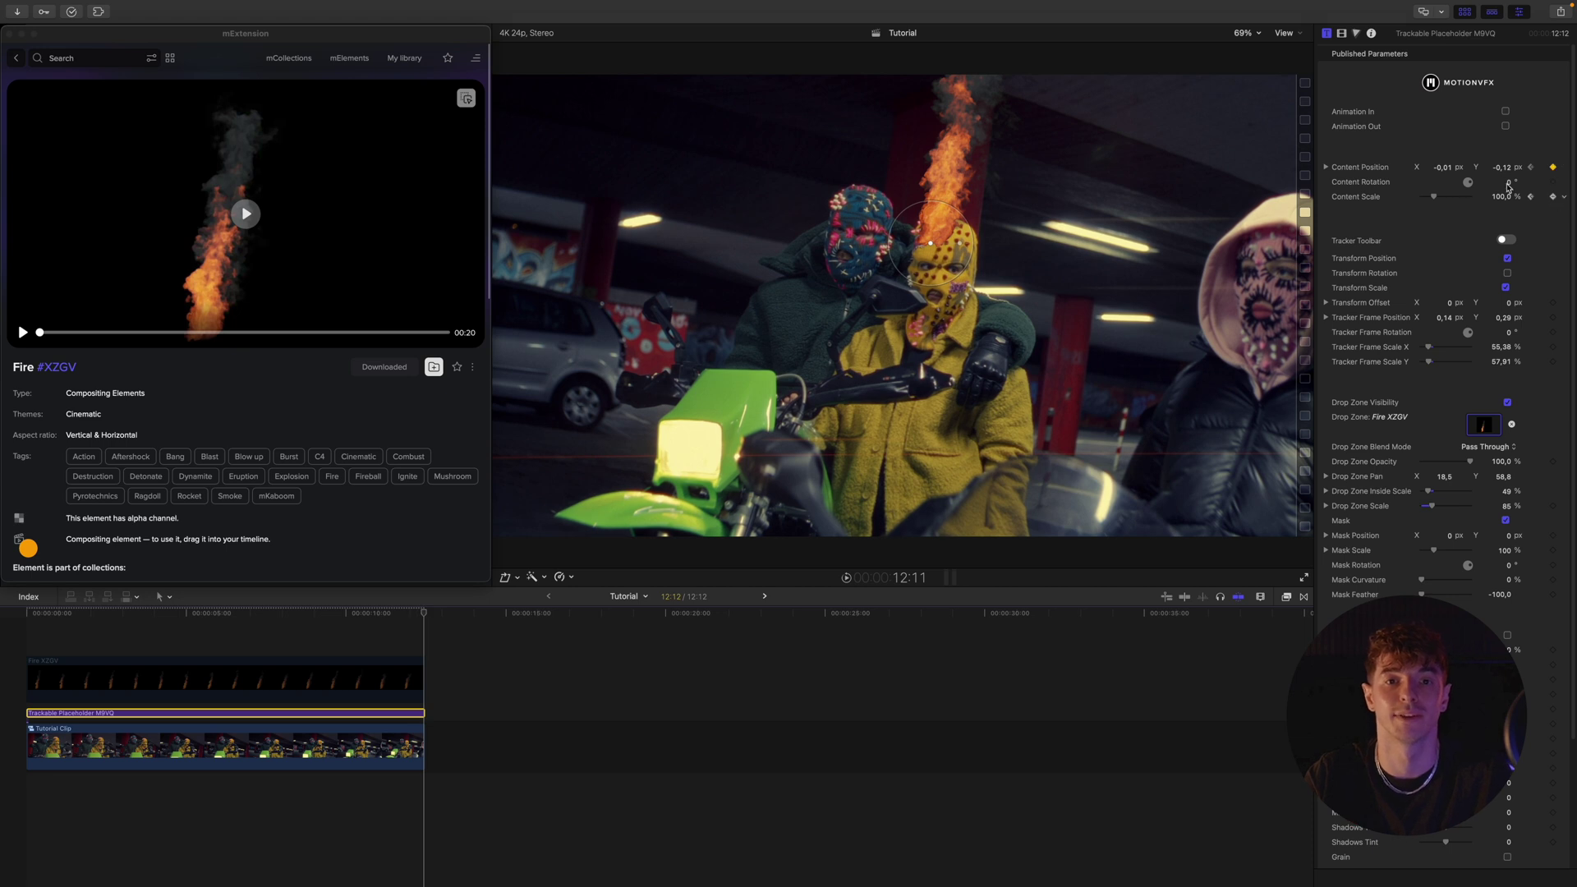
left_click_drag(931, 243, 983, 289)
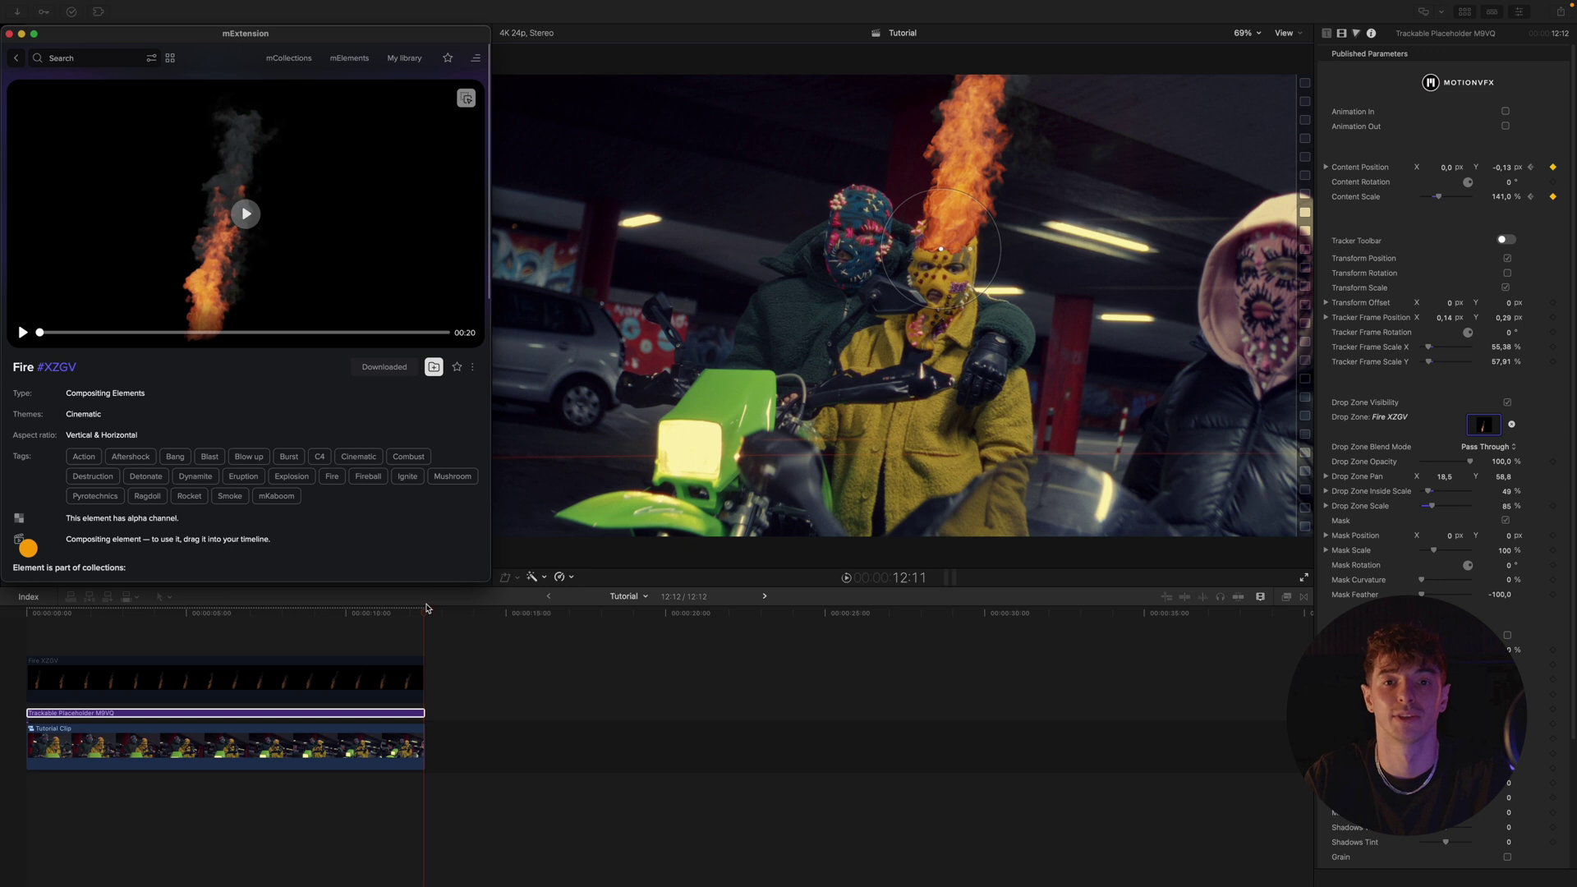
left_click_drag(380, 609, 27, 612)
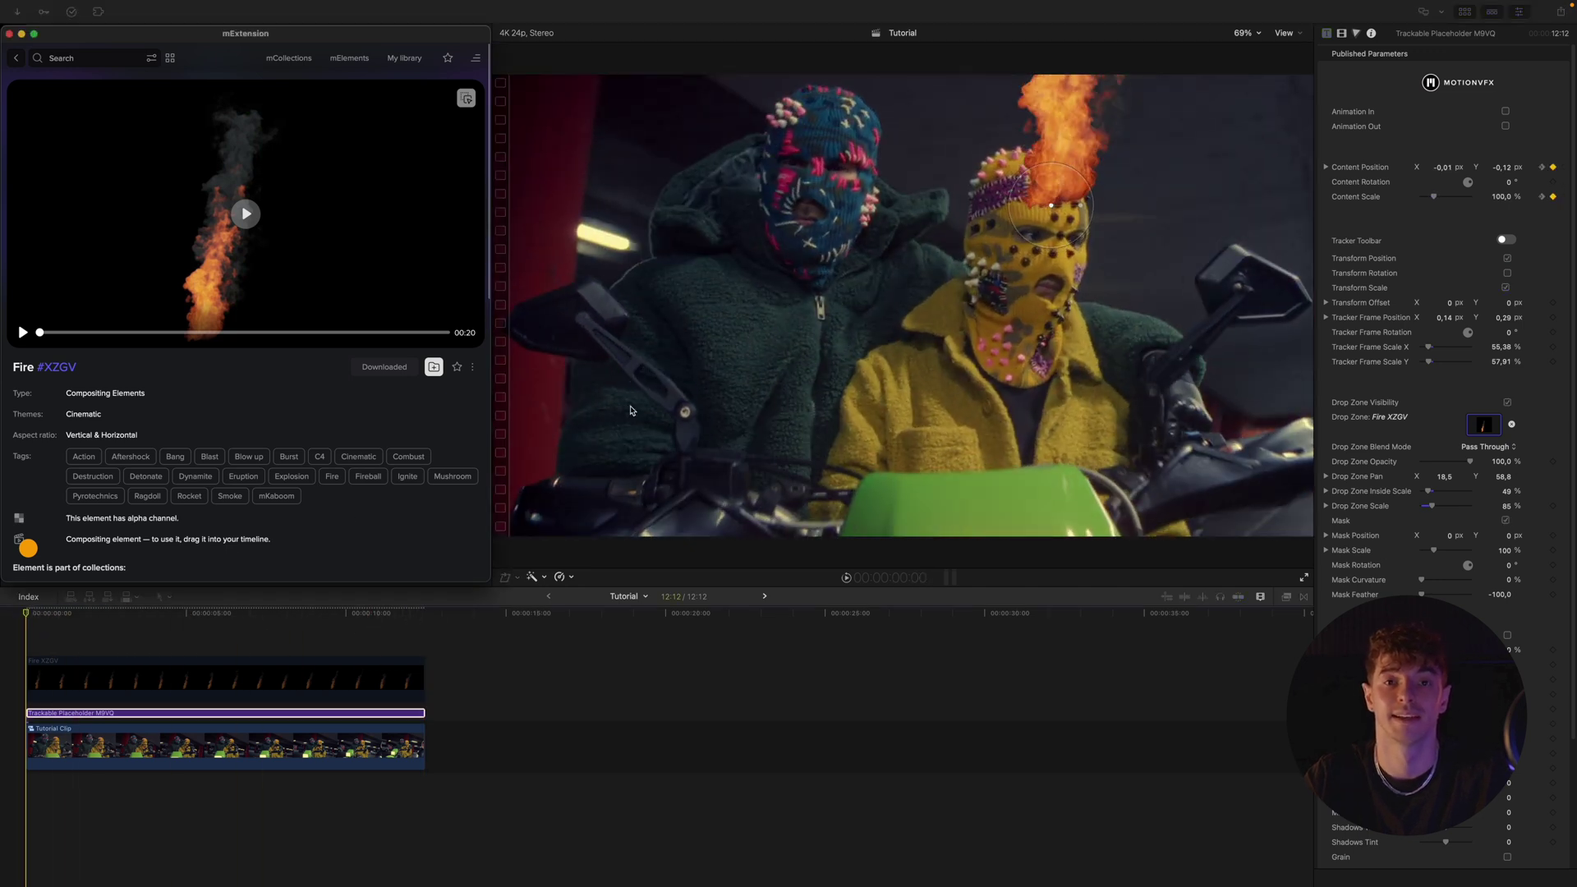
mouse_move(1035, 211)
left_mouse_down()
mouse_move(1088, 250)
mouse_move(1022, 215)
left_mouse_up()
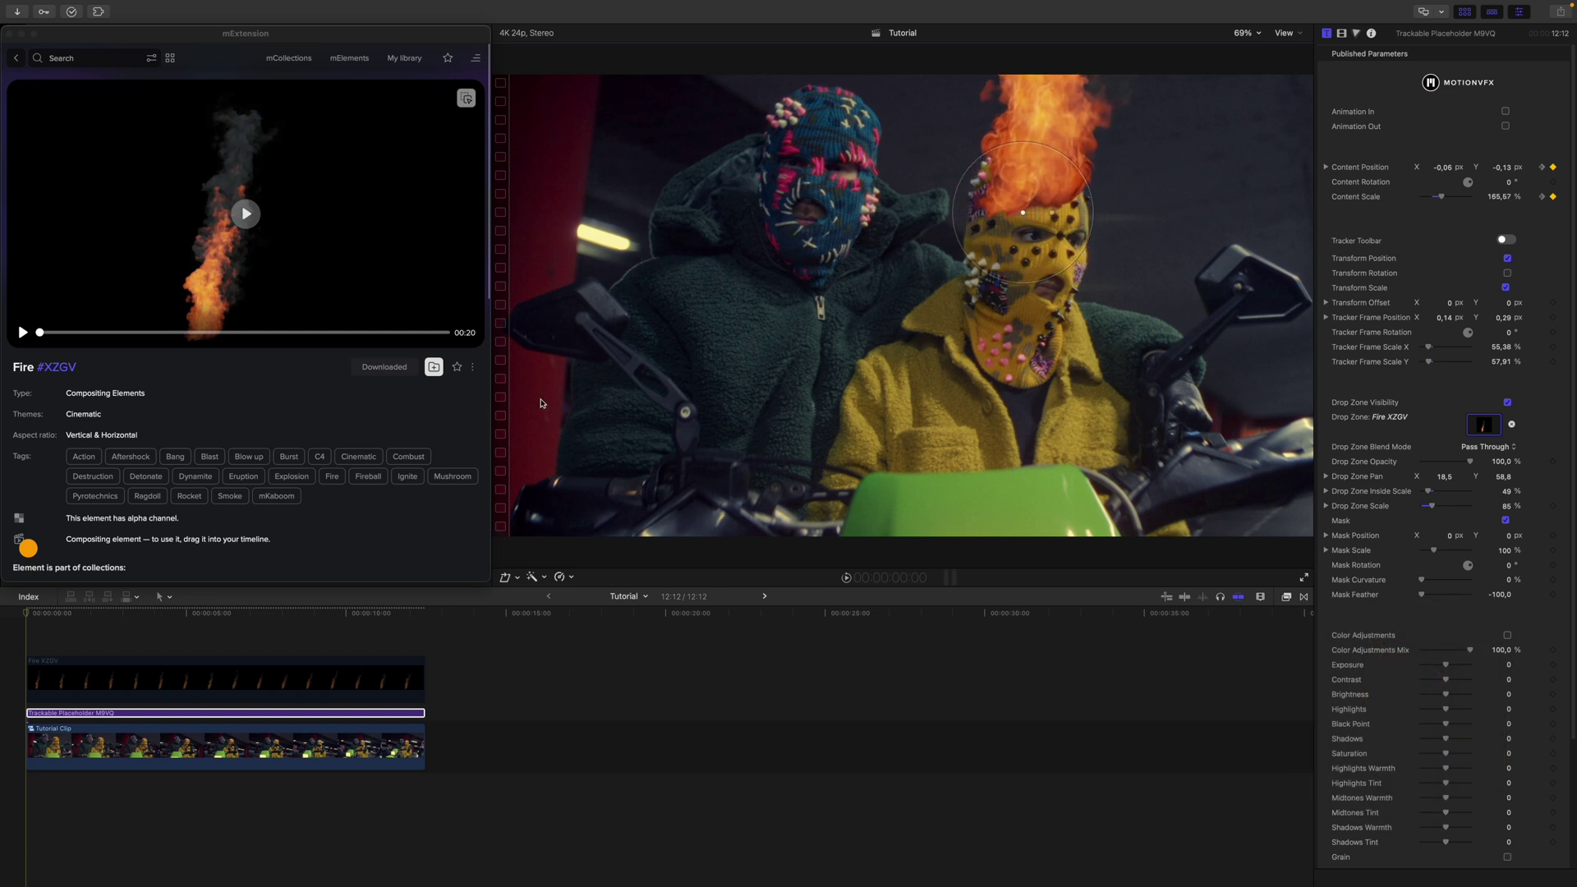
Set the placeholder's Drop Zone Blend Mode to Screen and play back the composite.
mouse_move(115, 609)
left_mouse_down()
mouse_move(421, 607)
mouse_move(329, 608)
left_mouse_up()
left_click(1490, 447)
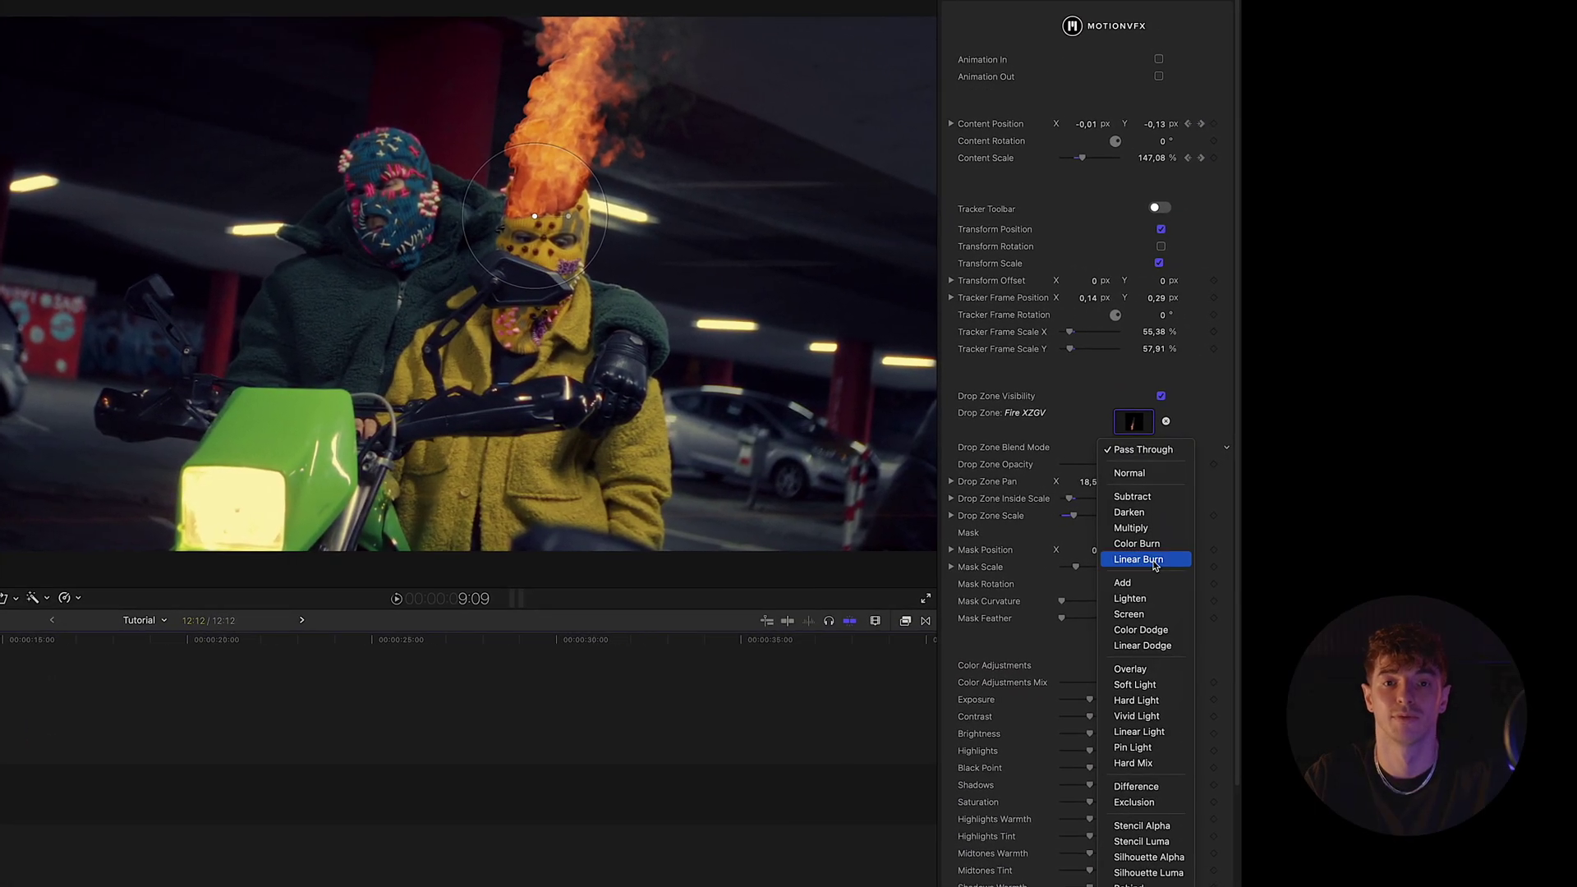
left_click(1157, 614)
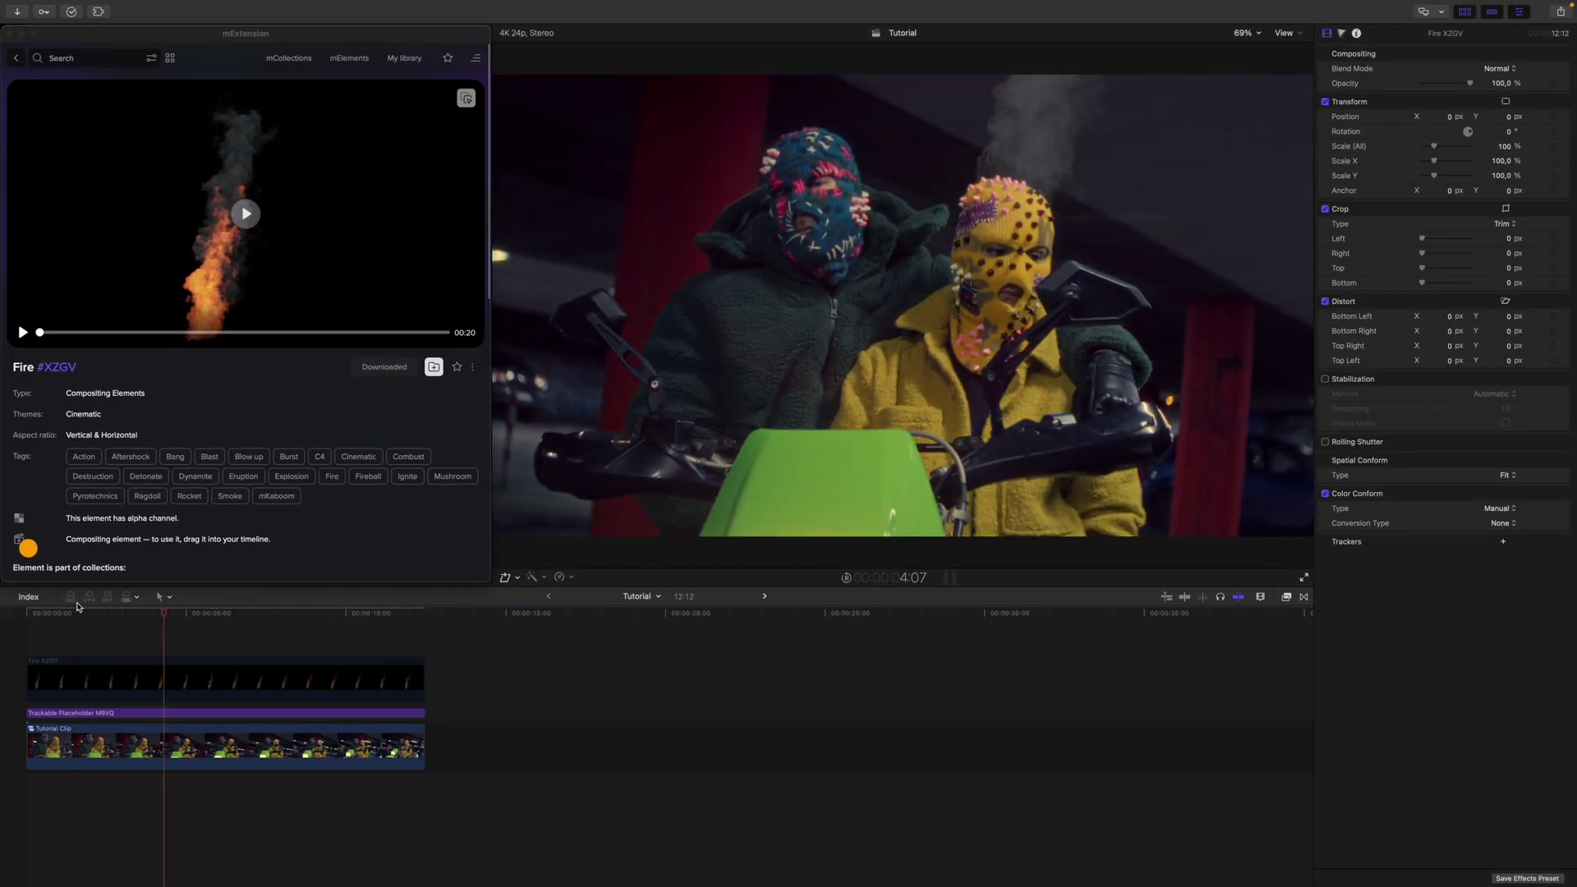
key("space")
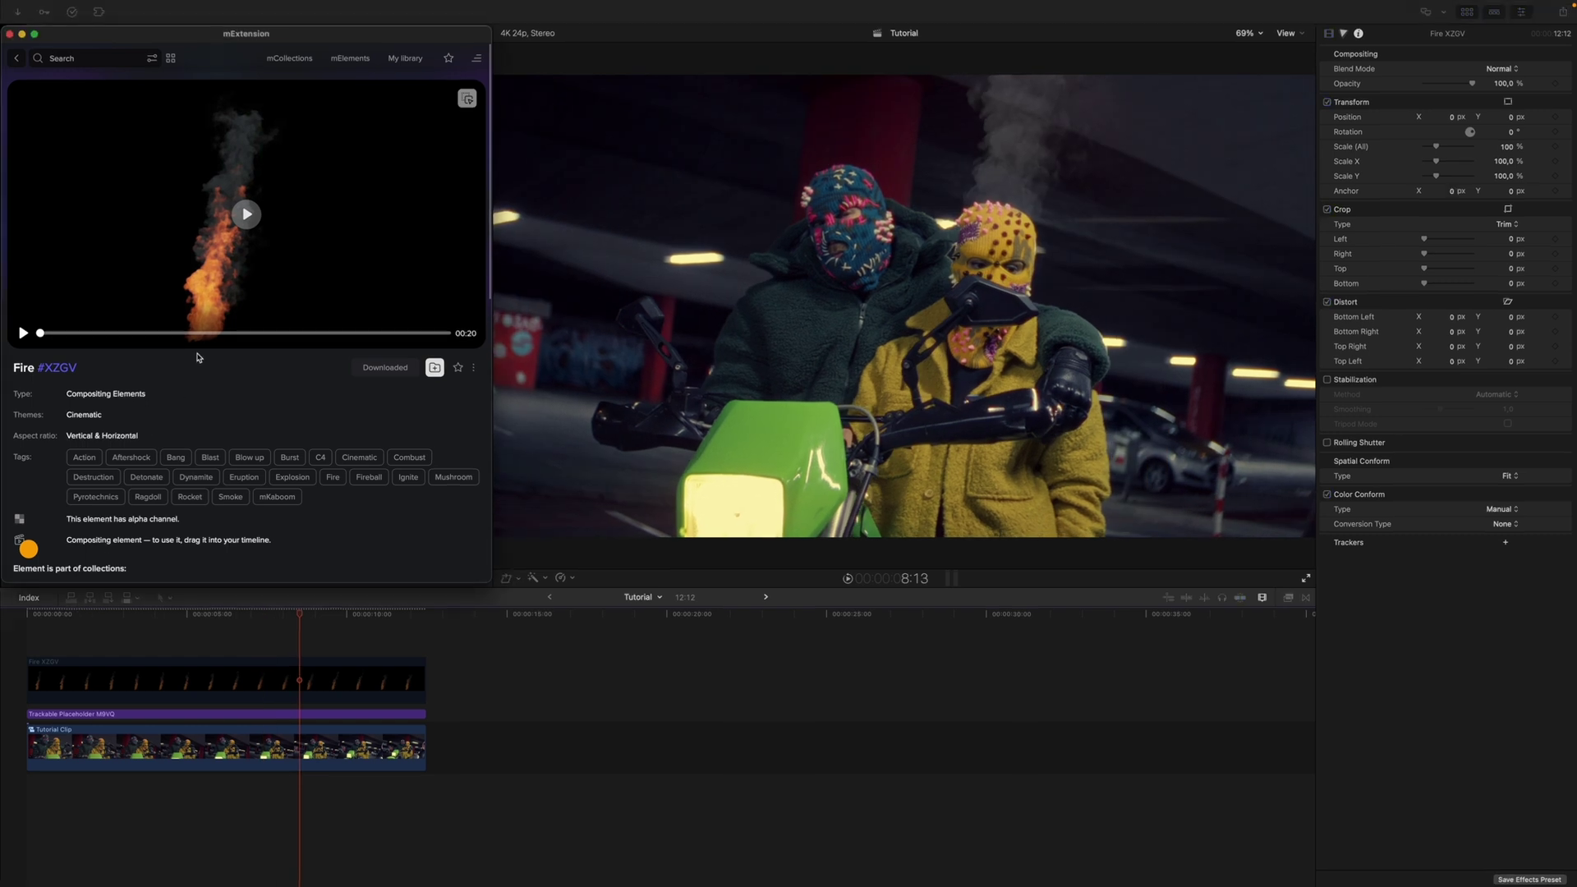
Search mExtension's mCollections for "Fire" and expand the full list of matching compositing elements.
left_click(273, 59)
left_click(239, 120)
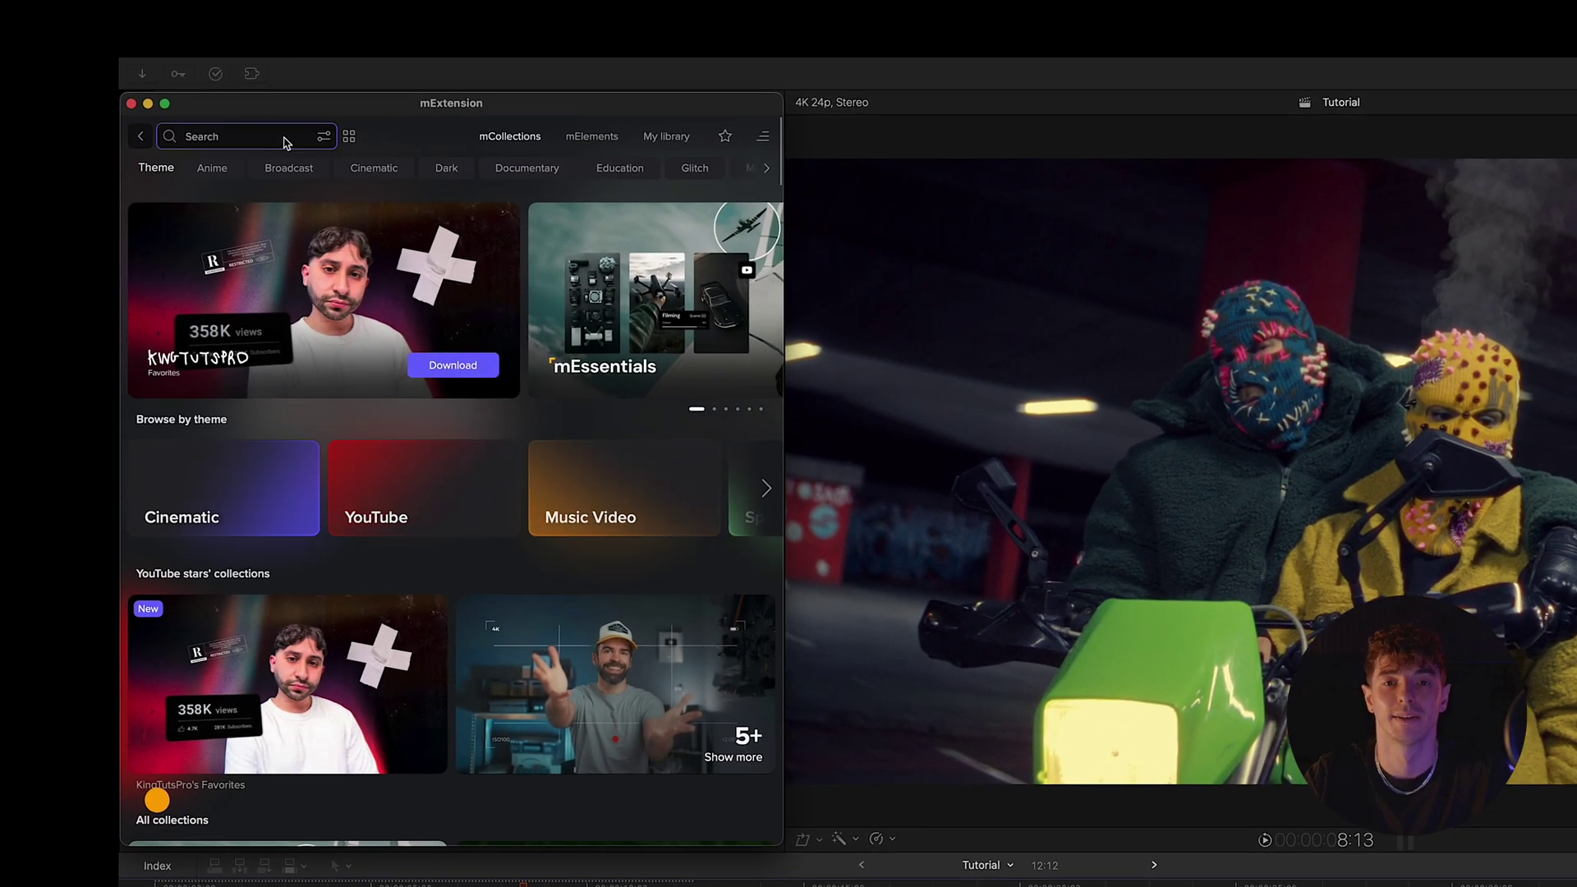
type("Fire")
key("Return")
left_click(704, 553)
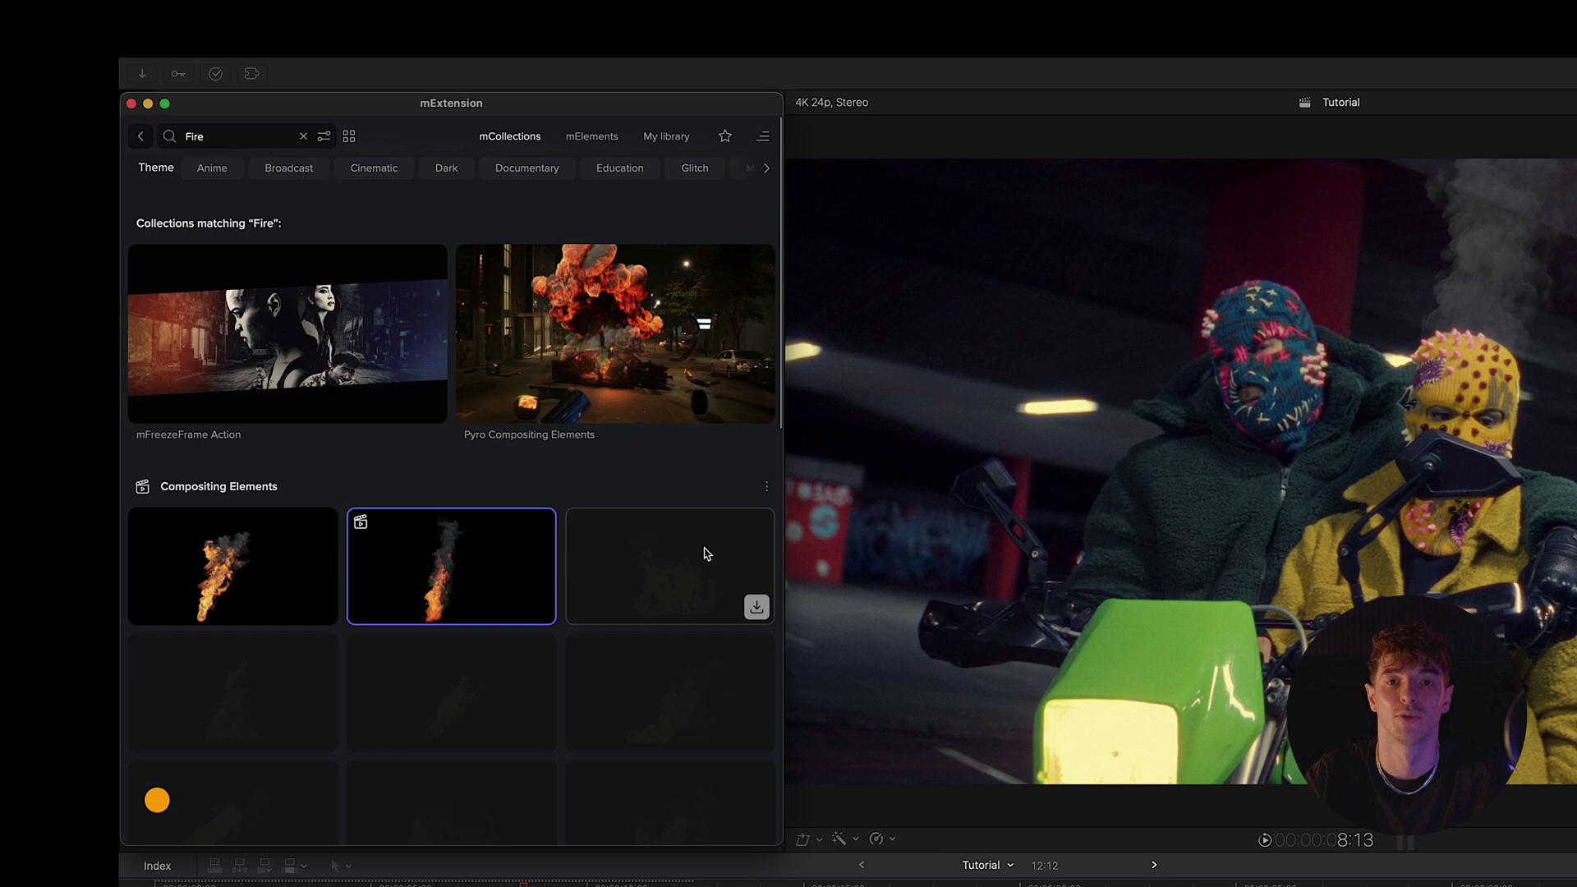
scroll(703, 553, "down", 8)
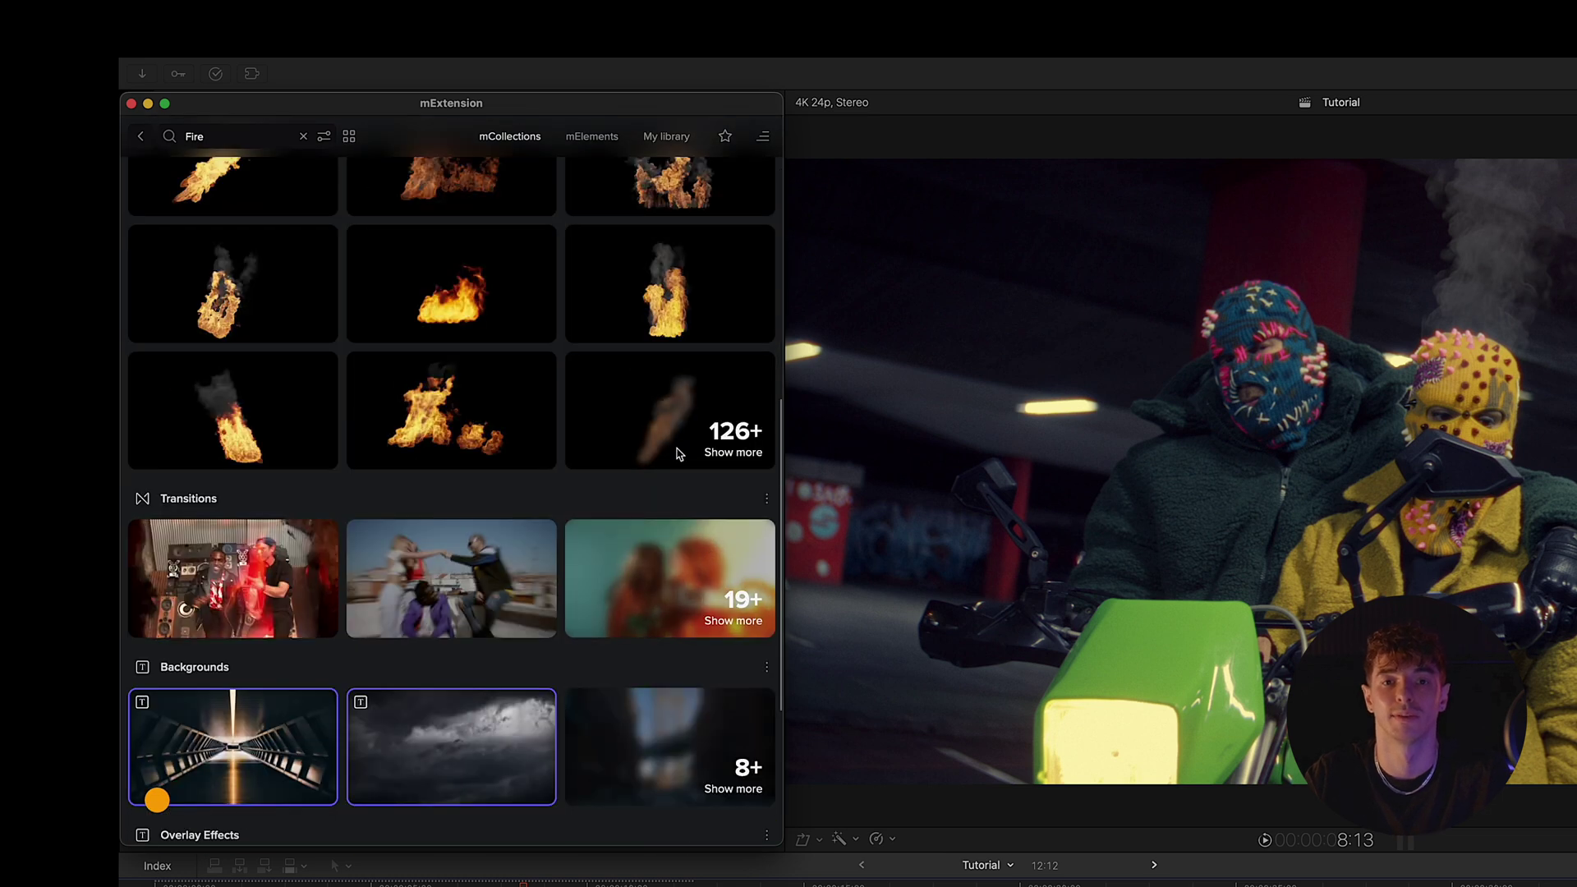
left_click(733, 441)
Add the Fire JKR2 element above the existing clips, trim it to the 12:12 length of the footage, and disable it.
left_click_drag(229, 529, 177, 834)
left_click_drag(109, 701, 90, 761)
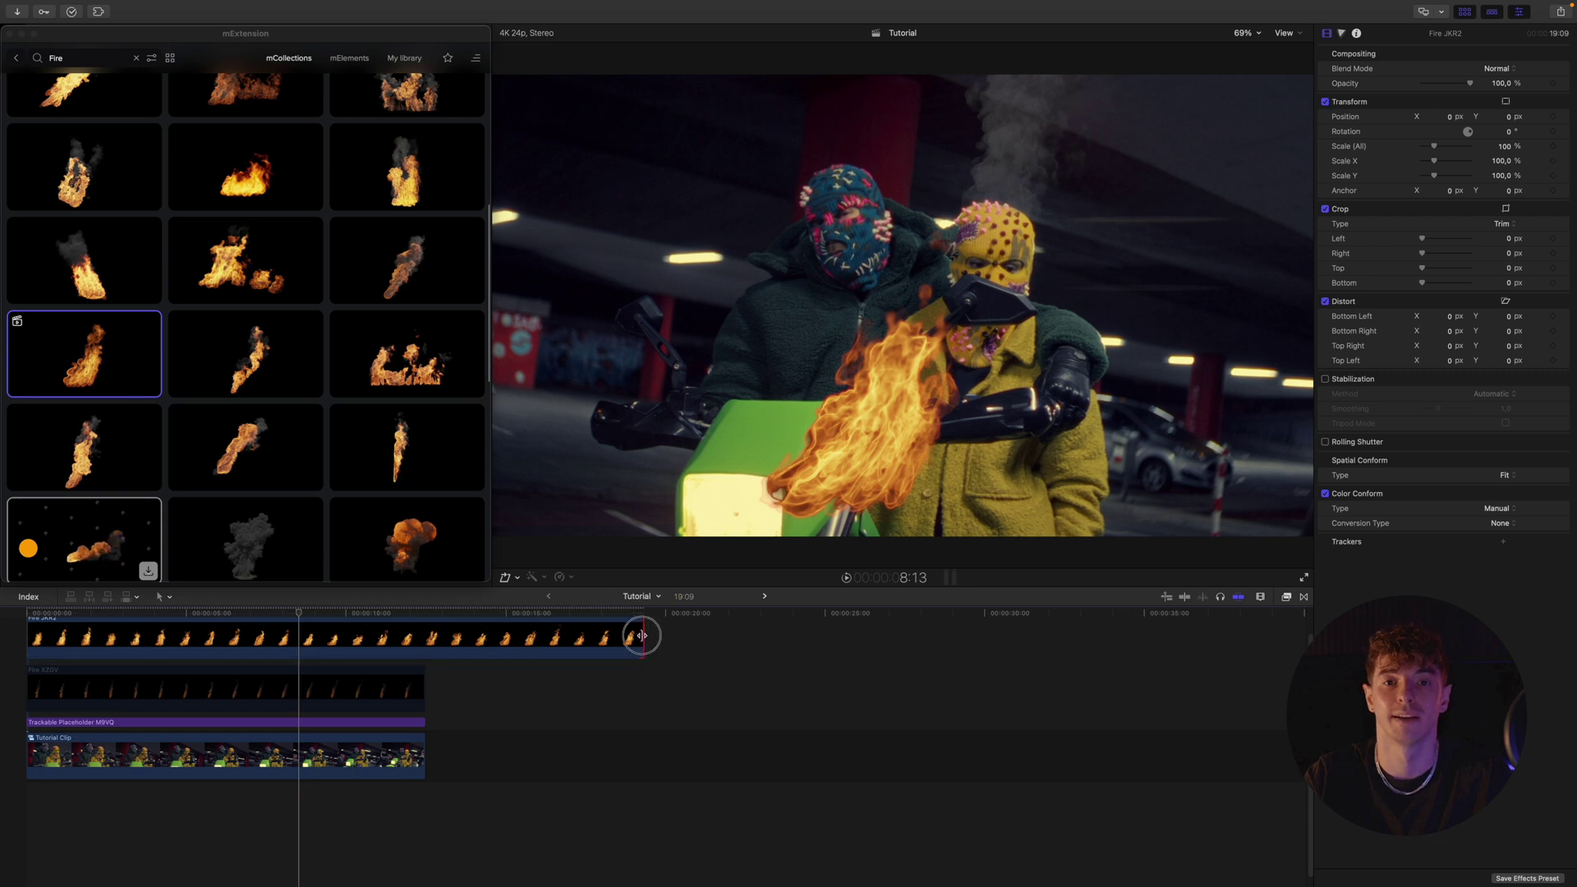
left_click_drag(643, 635, 426, 637)
key("v")
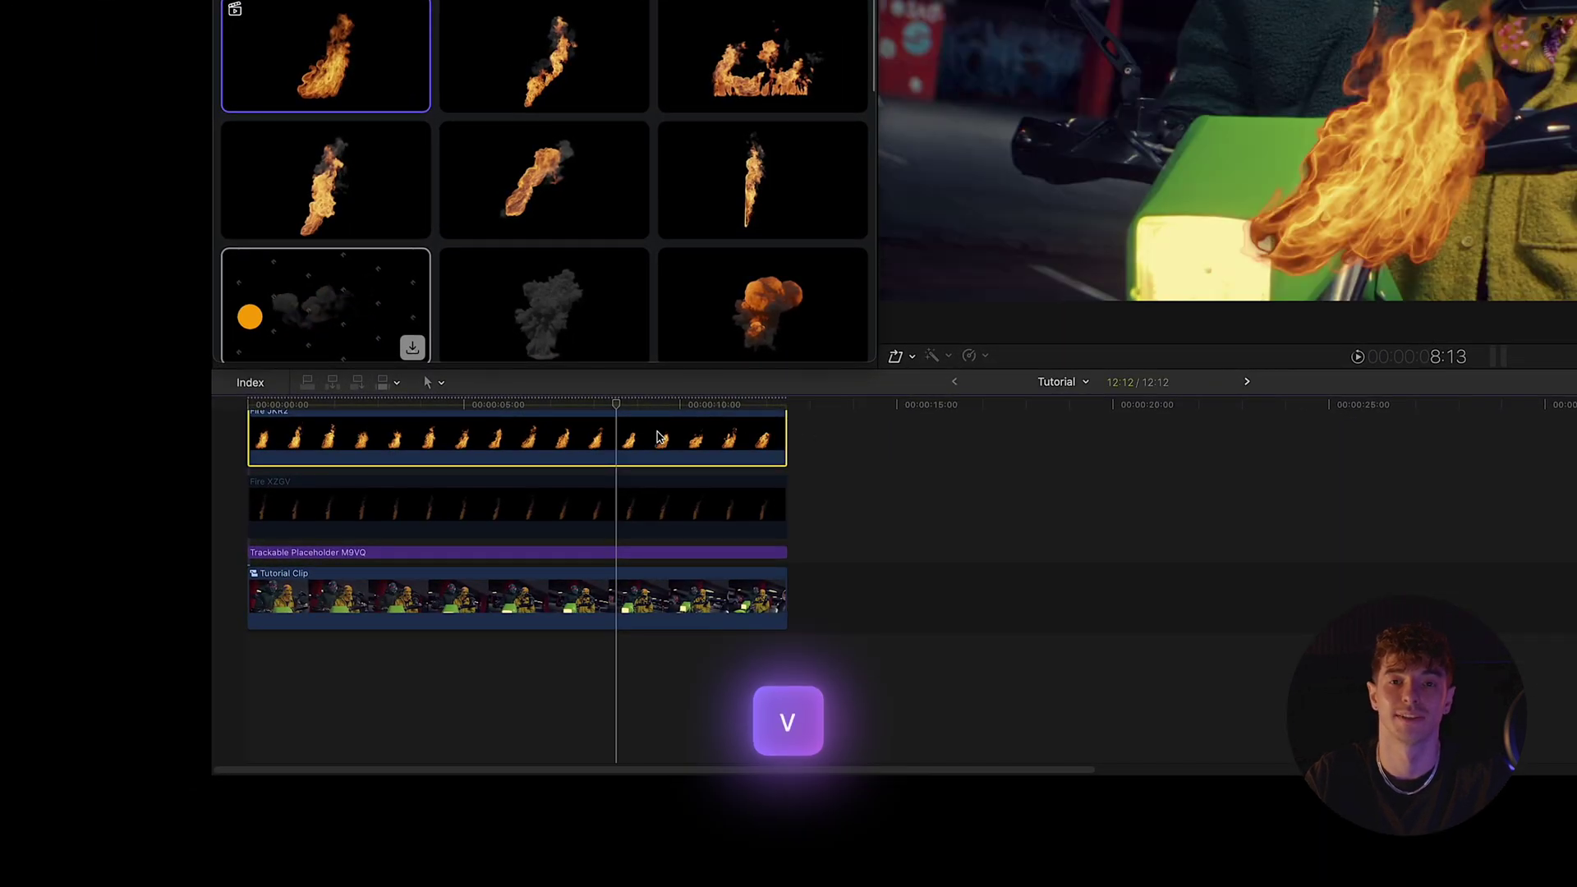
Duplicate the Trackable Placeholder above the original and assign Fire JKR2 as the copy's Drop Zone source.
left_click_drag(637, 556, 631, 538)
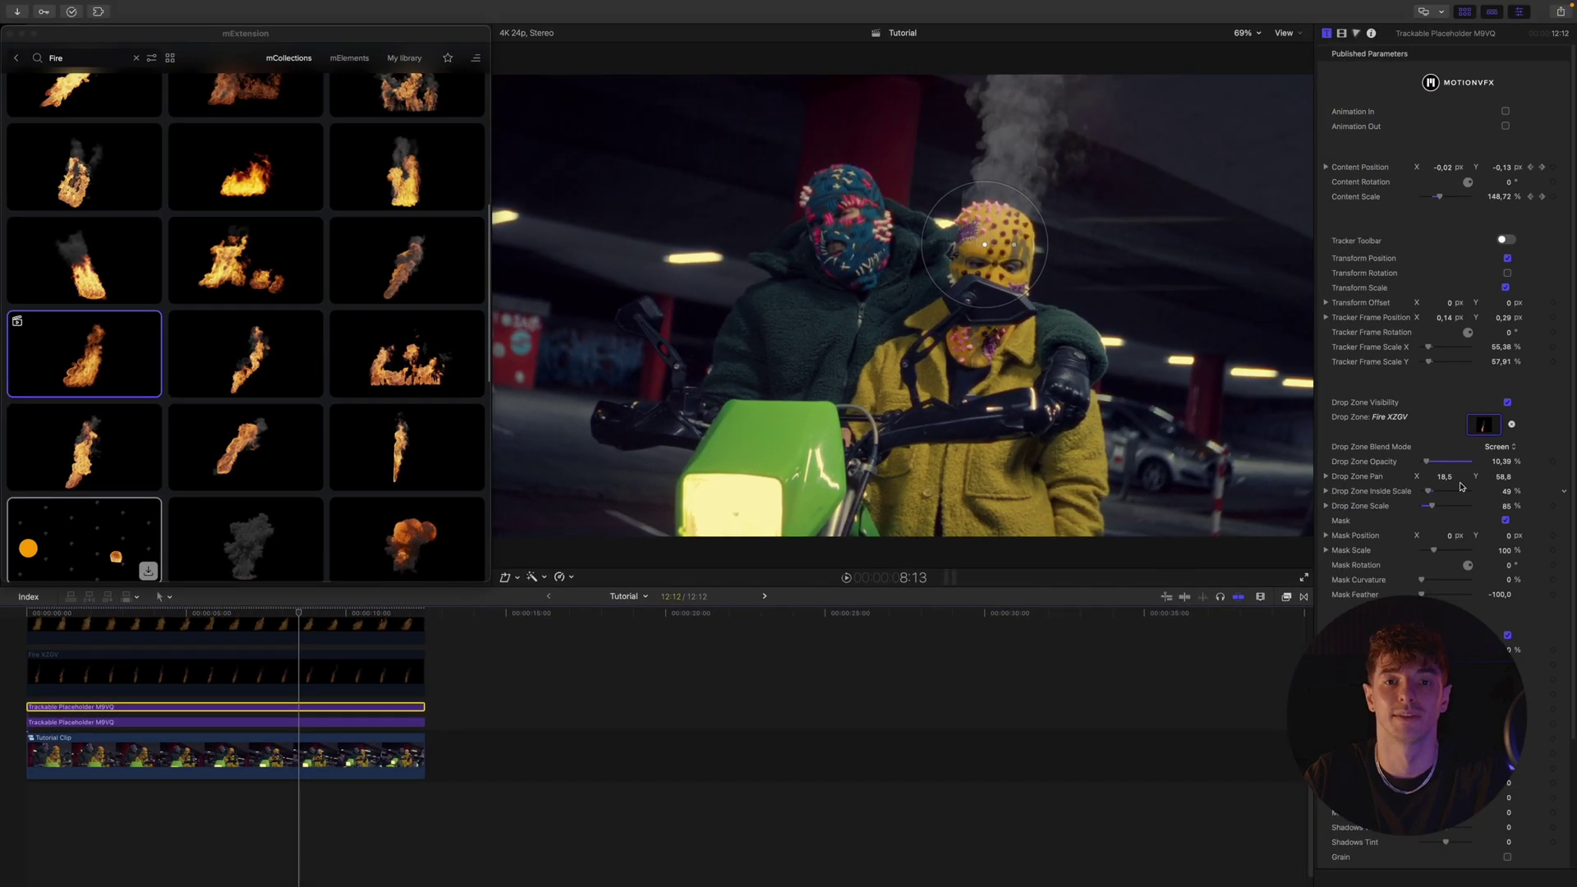
left_click(1490, 428)
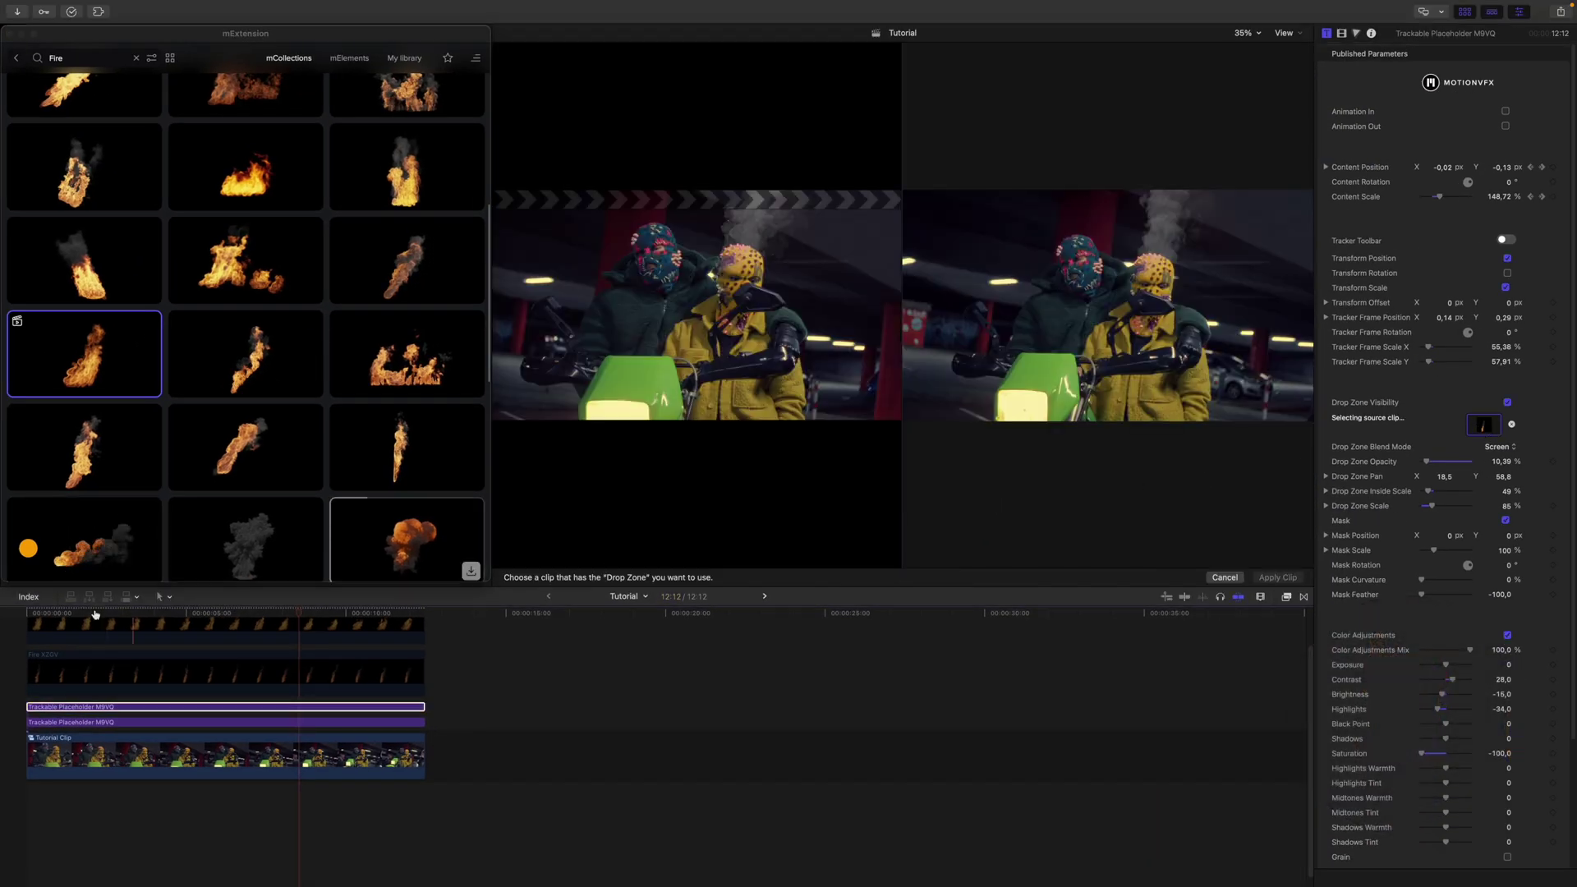
left_click(27, 628)
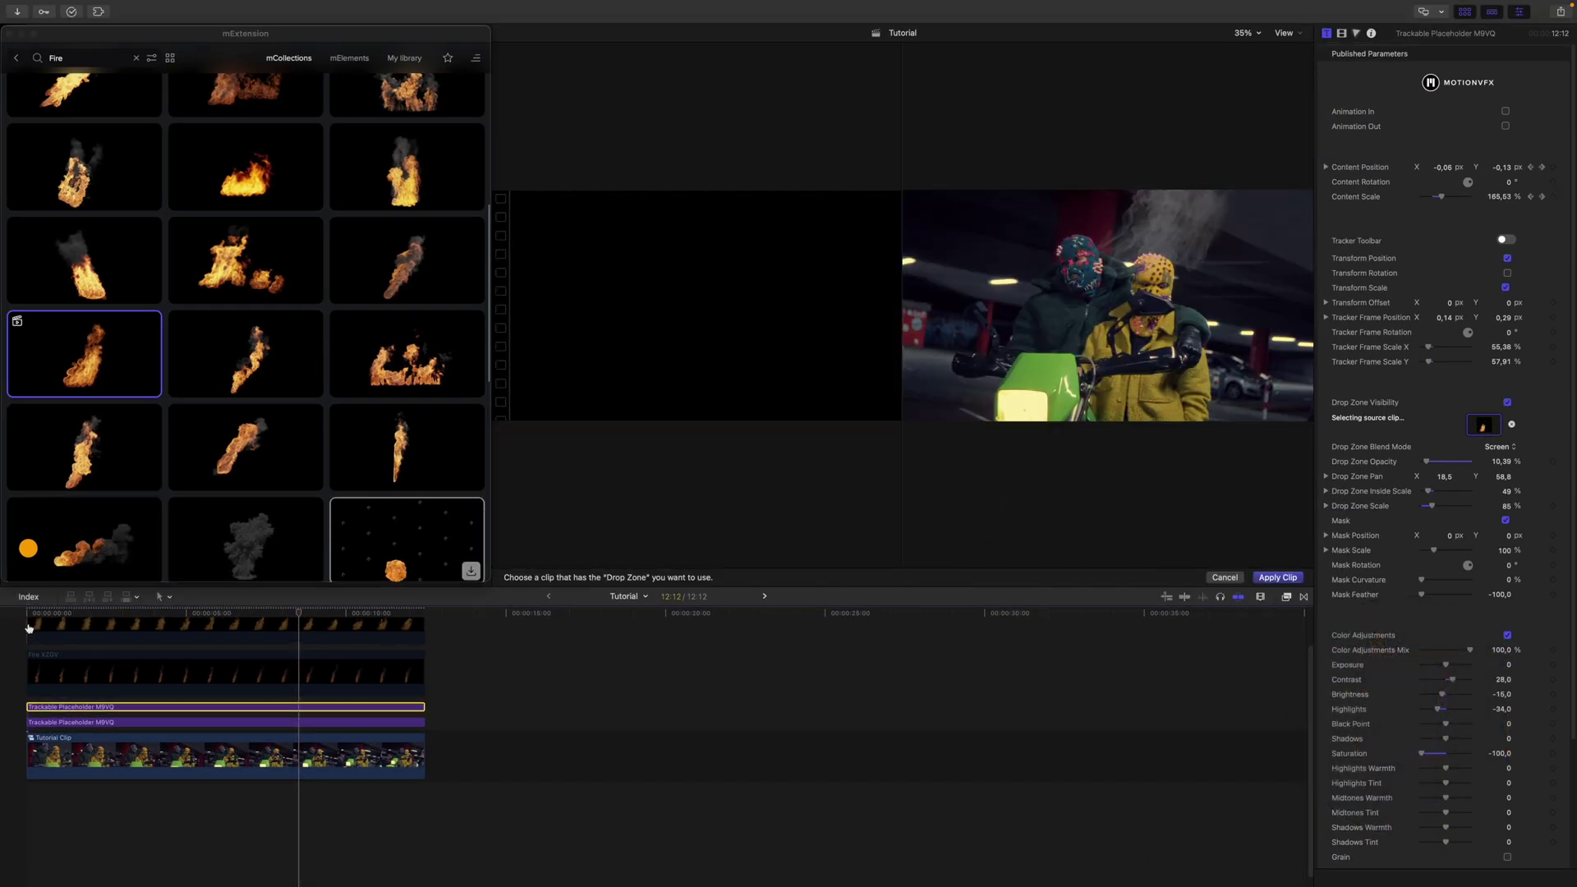
left_click(1276, 578)
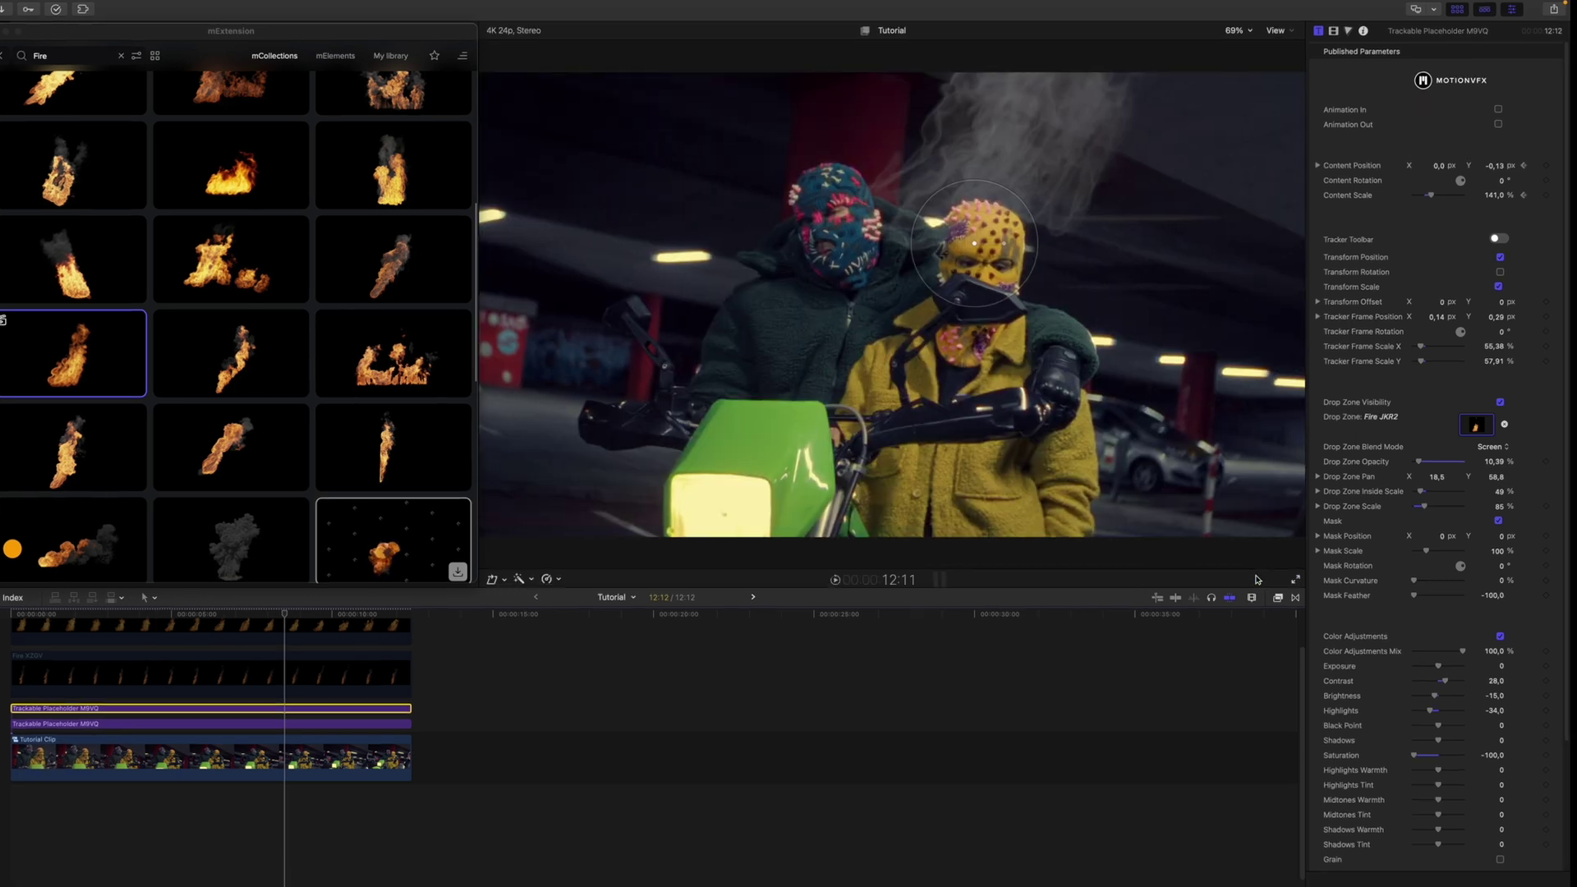
Fit the second fire with Drop Zone Opacity 100%, Saturation -17, Drop Zone Scale 33% and Drop Zone Pan X 24.4.
left_click_drag(1082, 466, 1173, 463)
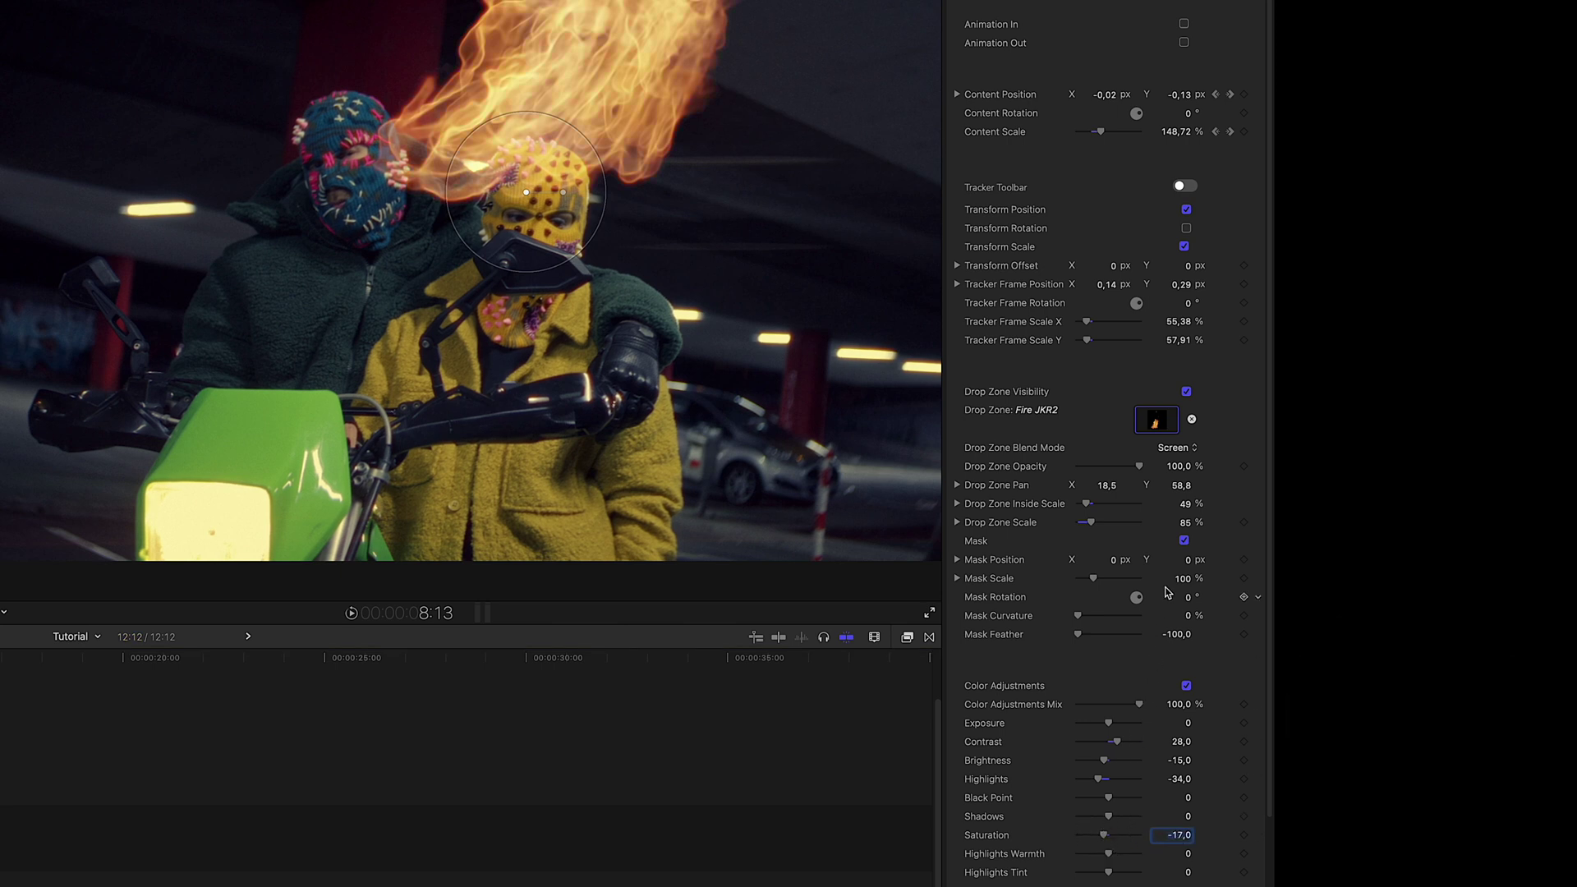
left_click_drag(1185, 525, 1185, 567)
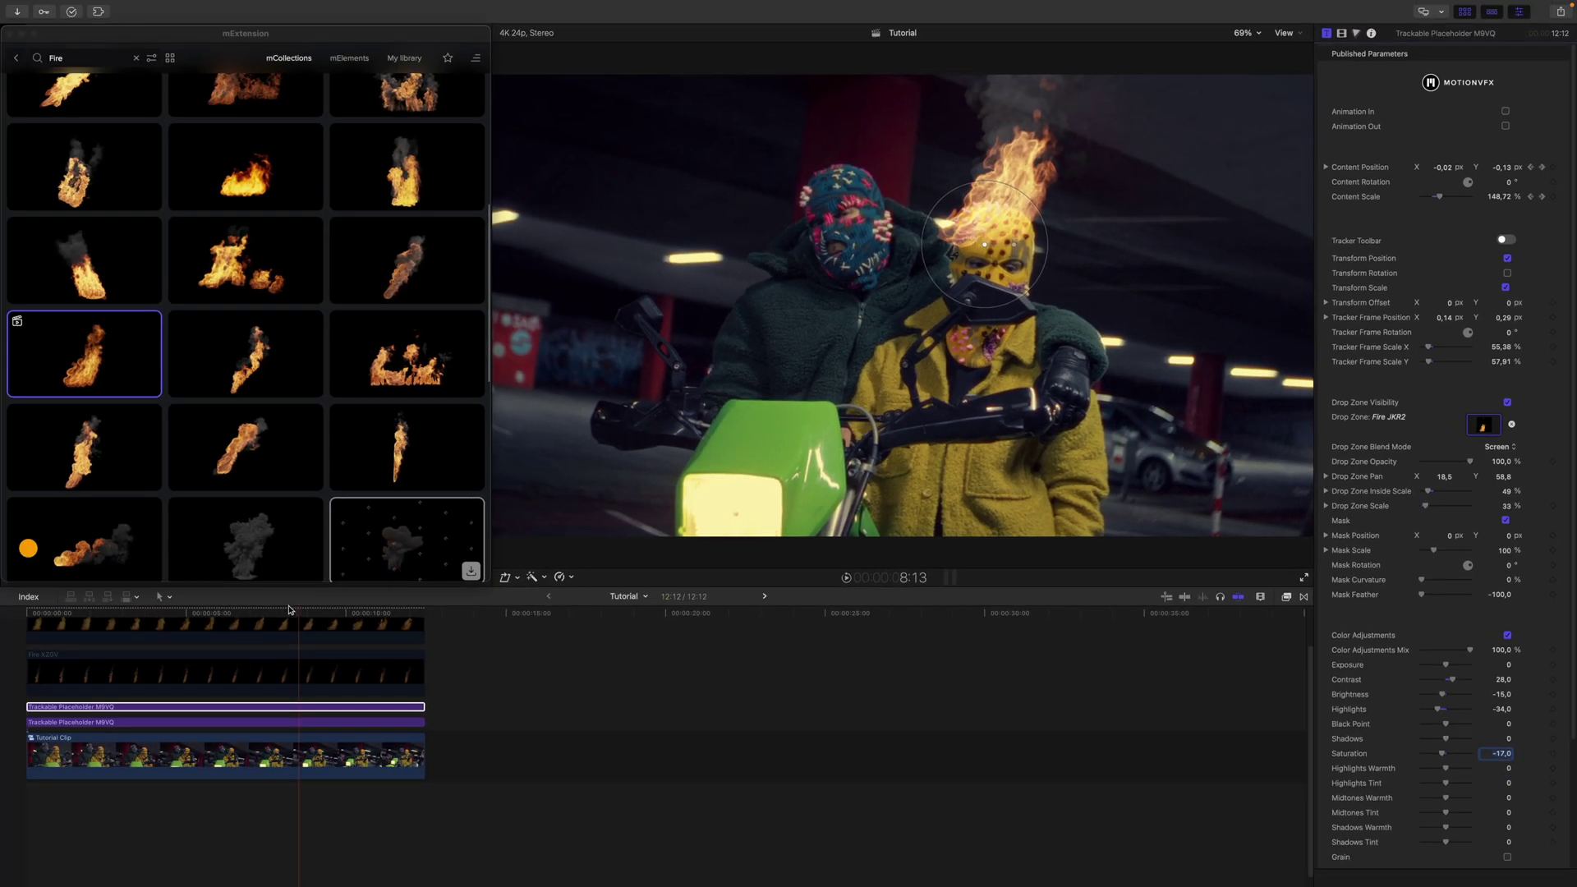
left_click_drag(288, 610, 209, 602)
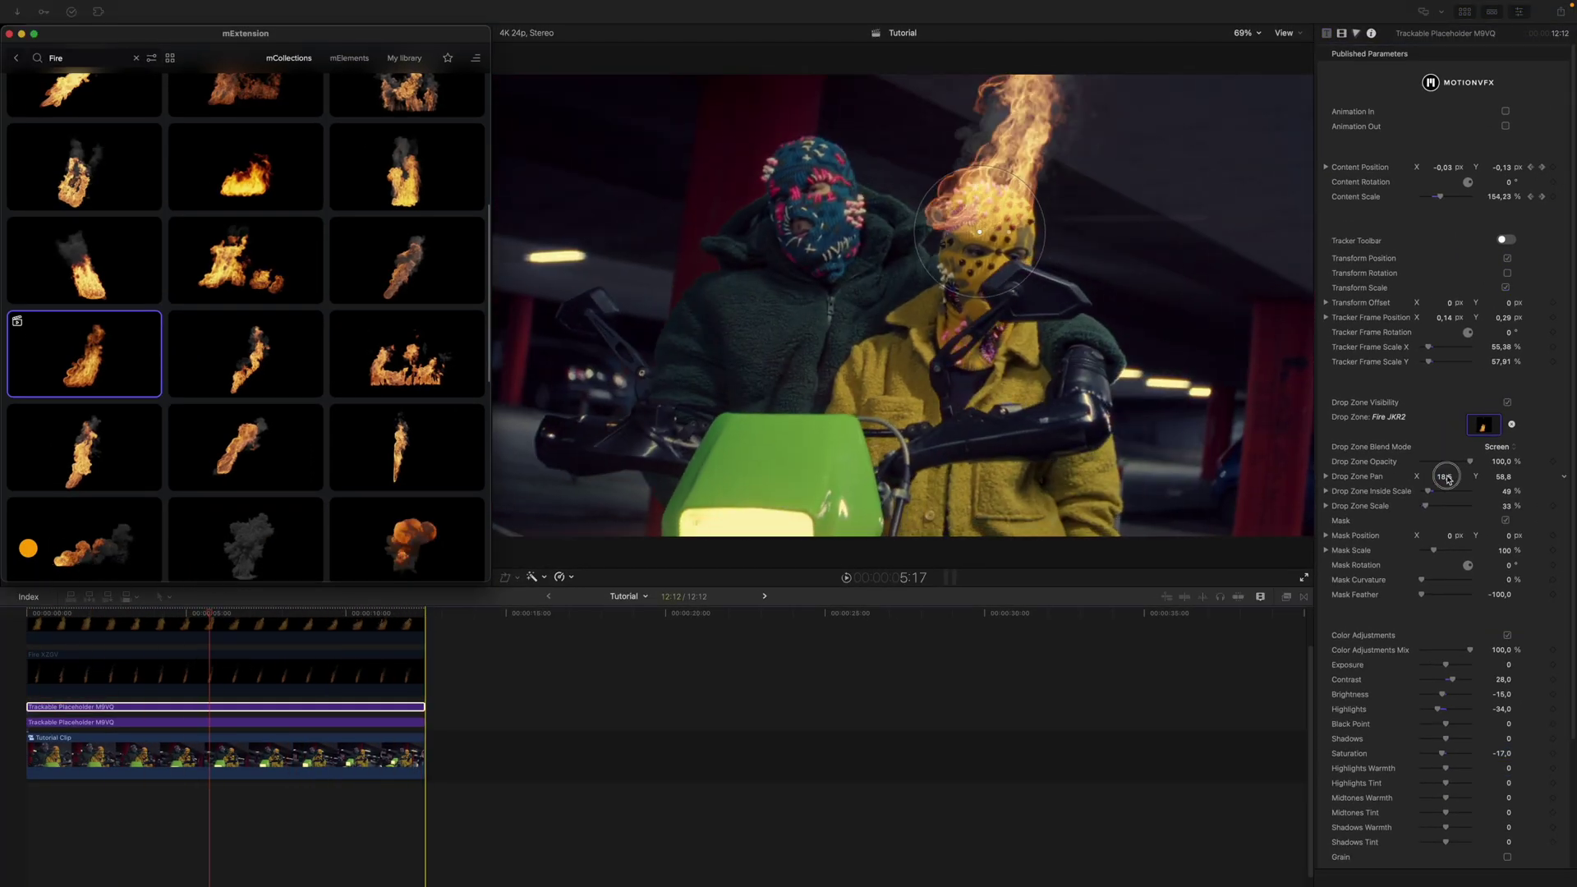
left_click_drag(1448, 478, 1459, 477)
left_click_drag(395, 612, 236, 609)
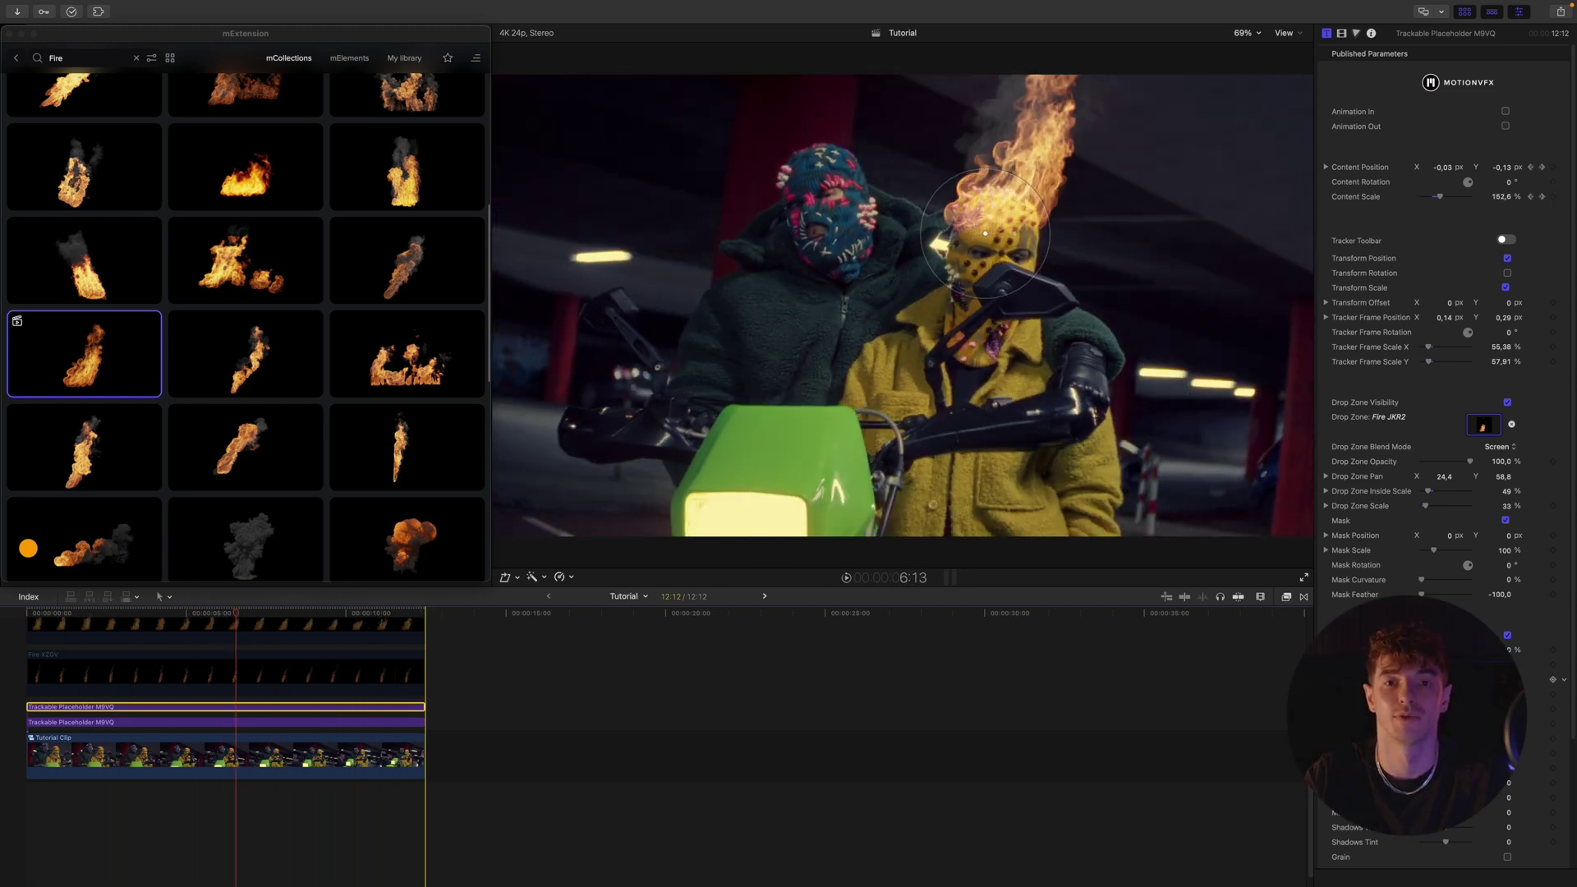
left_click_drag(287, 612, 344, 595)
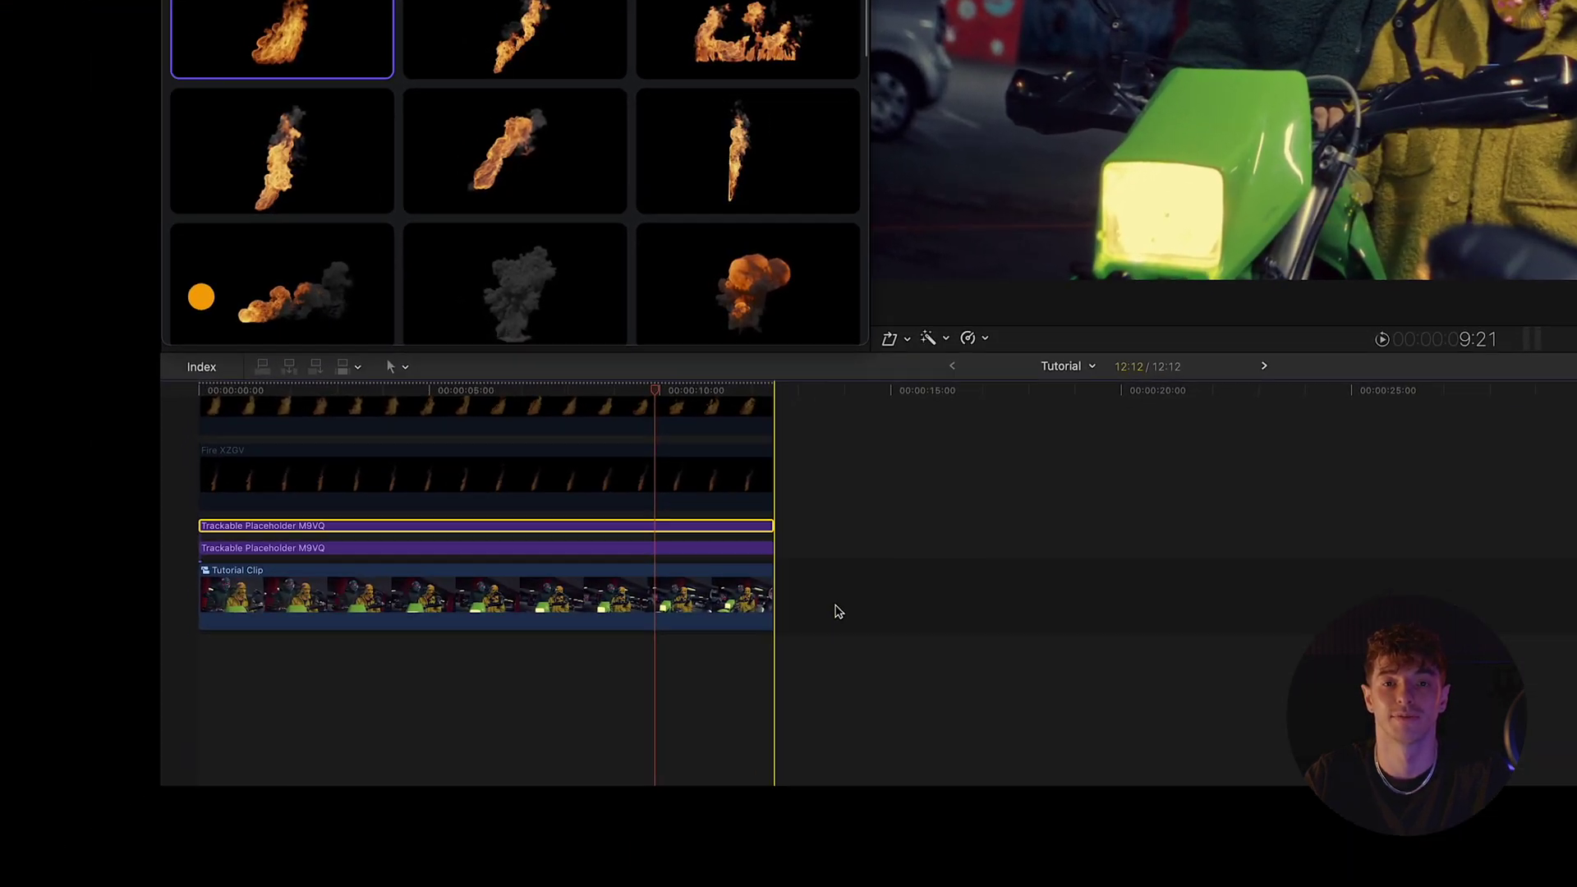
Combine all timeline clips into a compound clip named "Fire Composition".
left_click(467, 760)
left_click_drag(494, 790, 247, 575)
left_click_drag(522, 333, 527, 456)
right_click(528, 456)
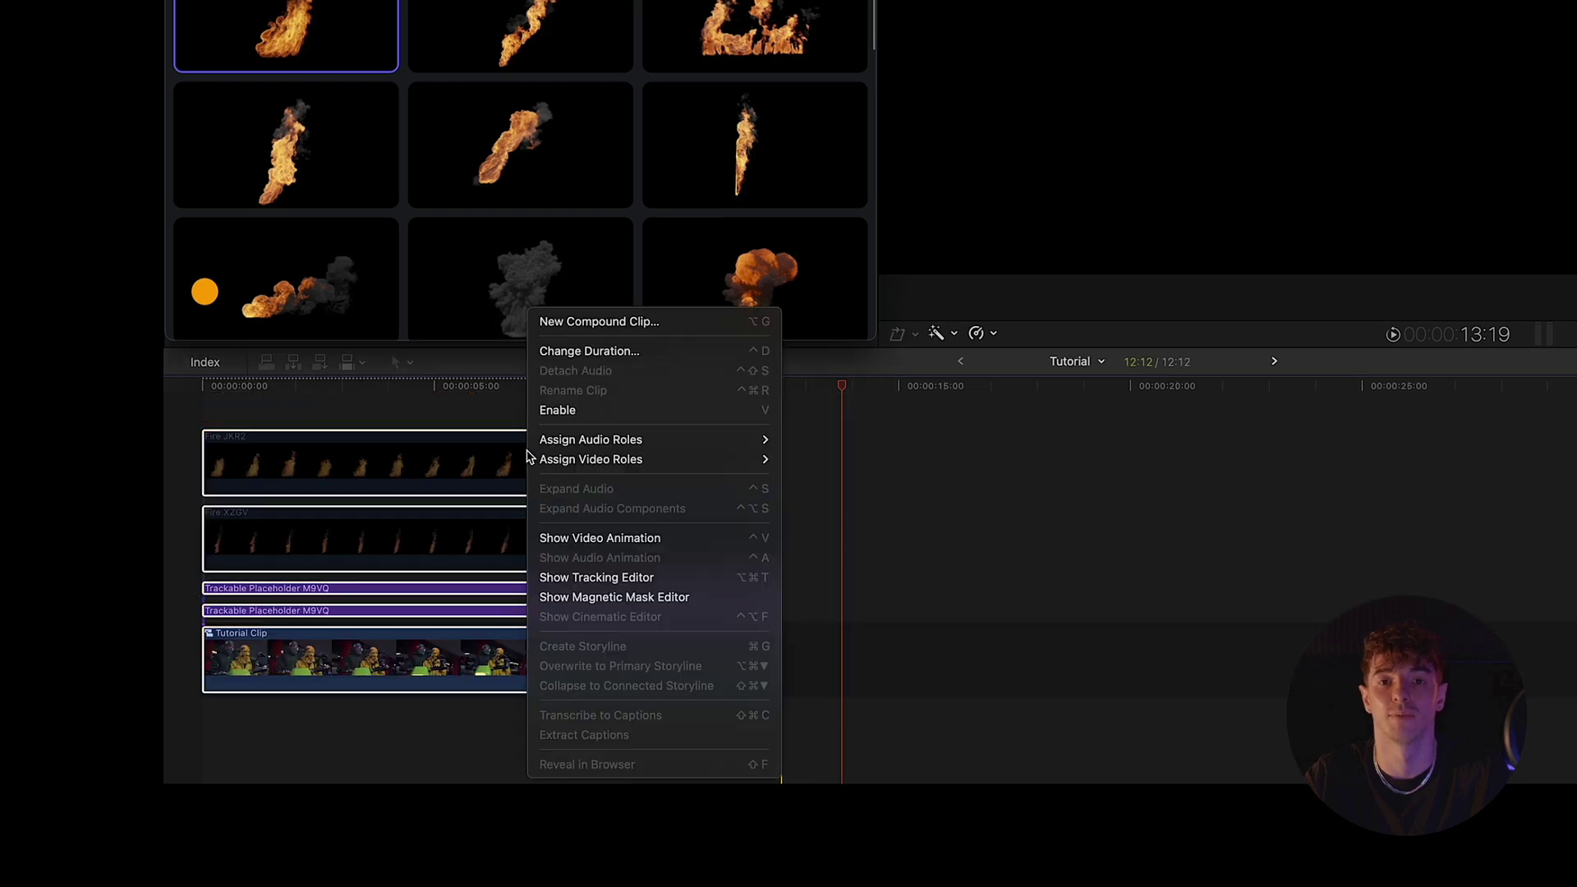
left_click(578, 327)
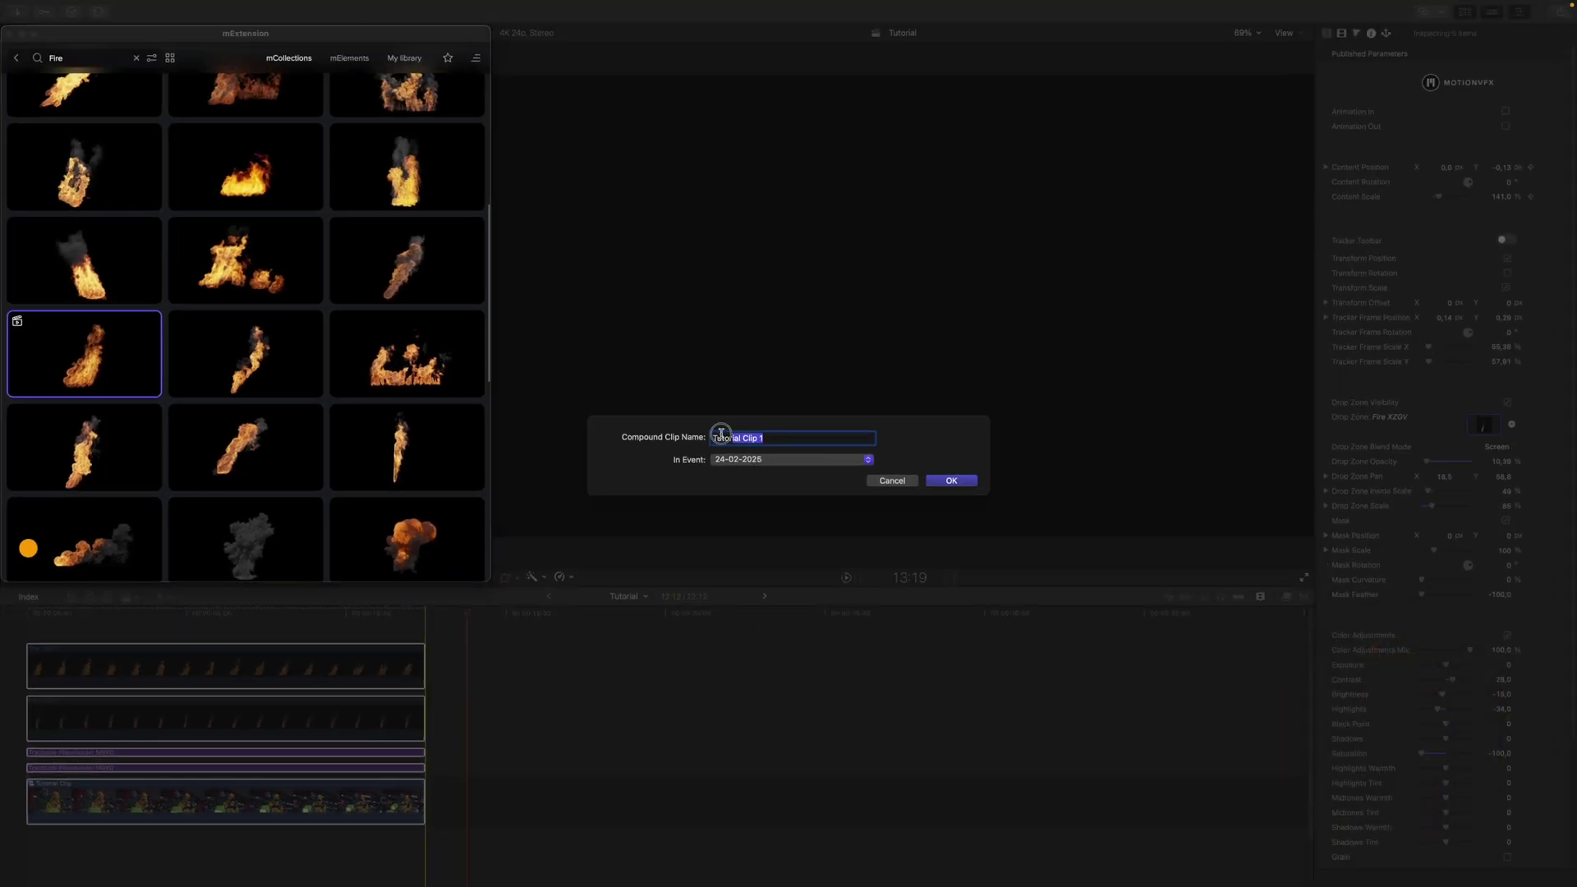
type("Fire Composition")
key("Return")
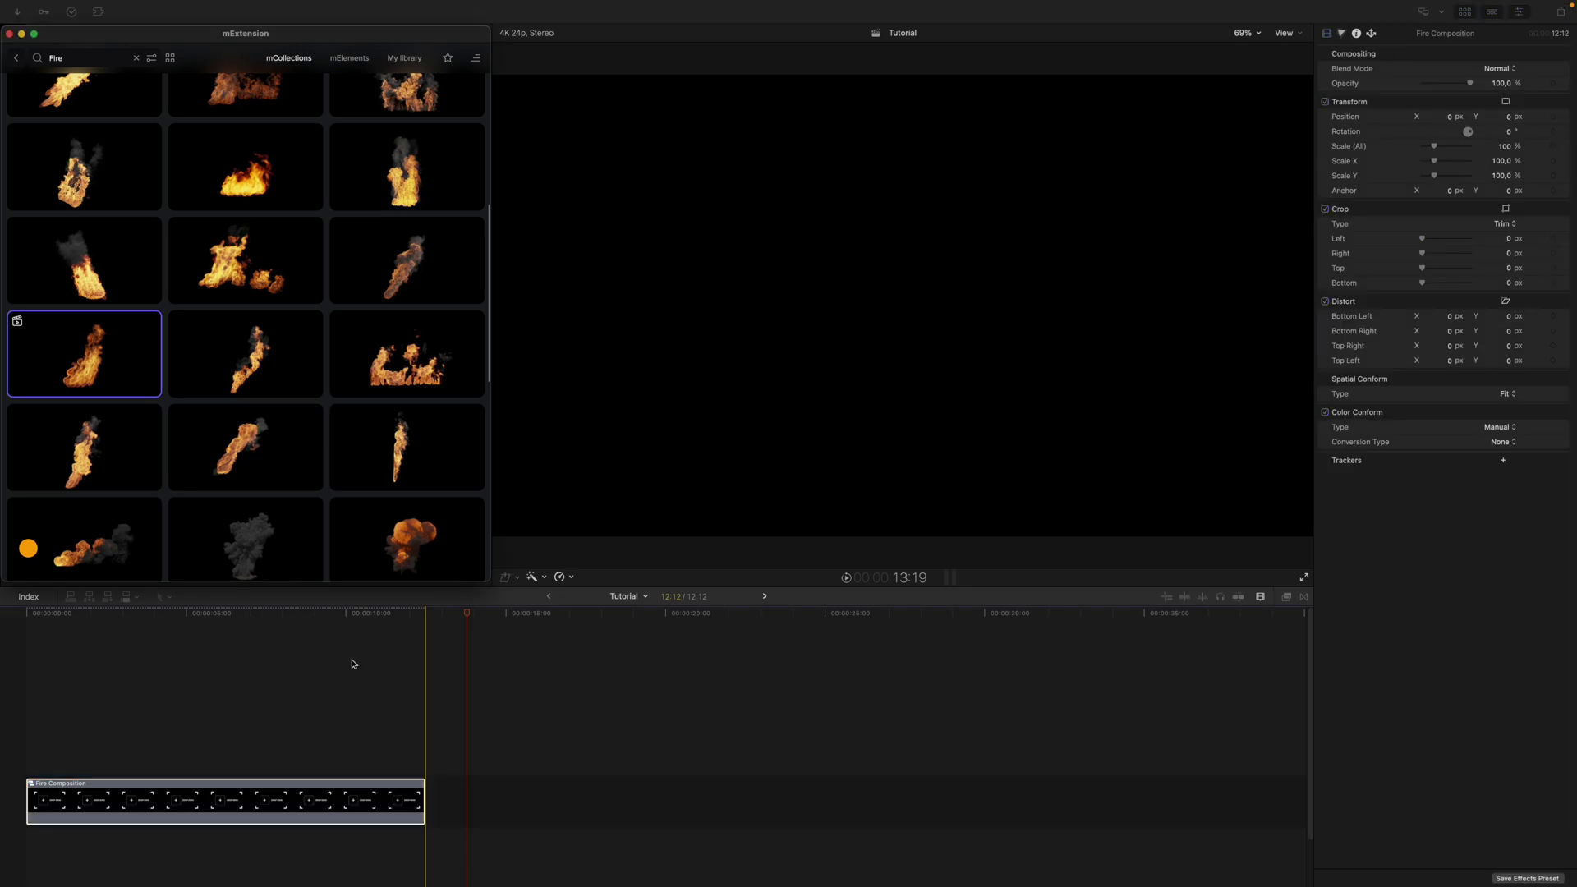
Duplicate the Fire Composition clip above itself and disable the lower copy.
left_click_drag(214, 778, 179, 691)
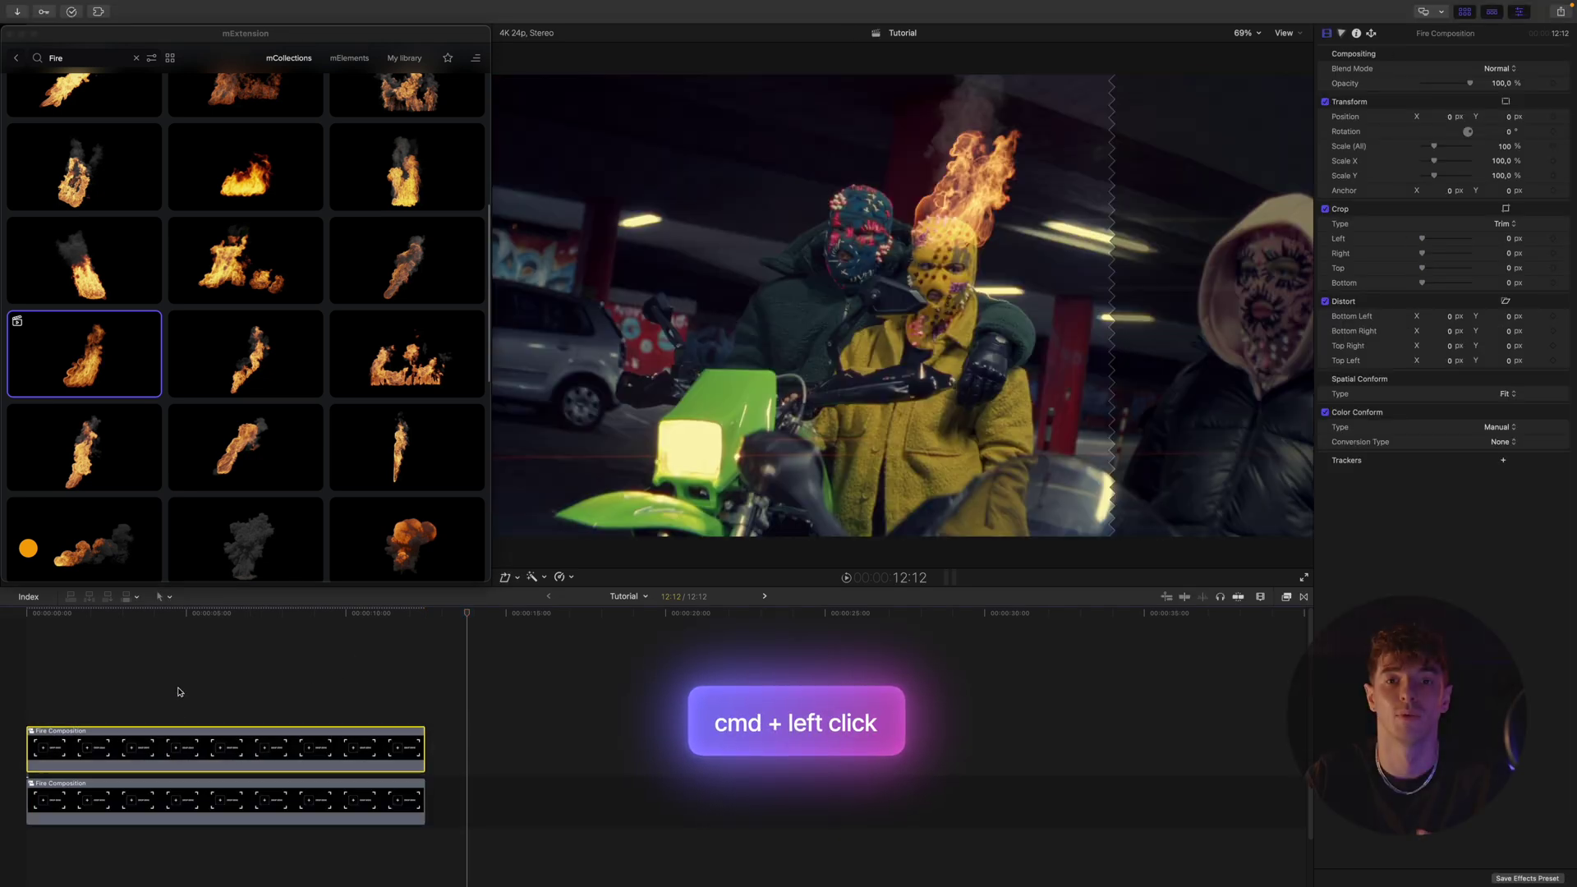
key("v")
left_click(181, 808)
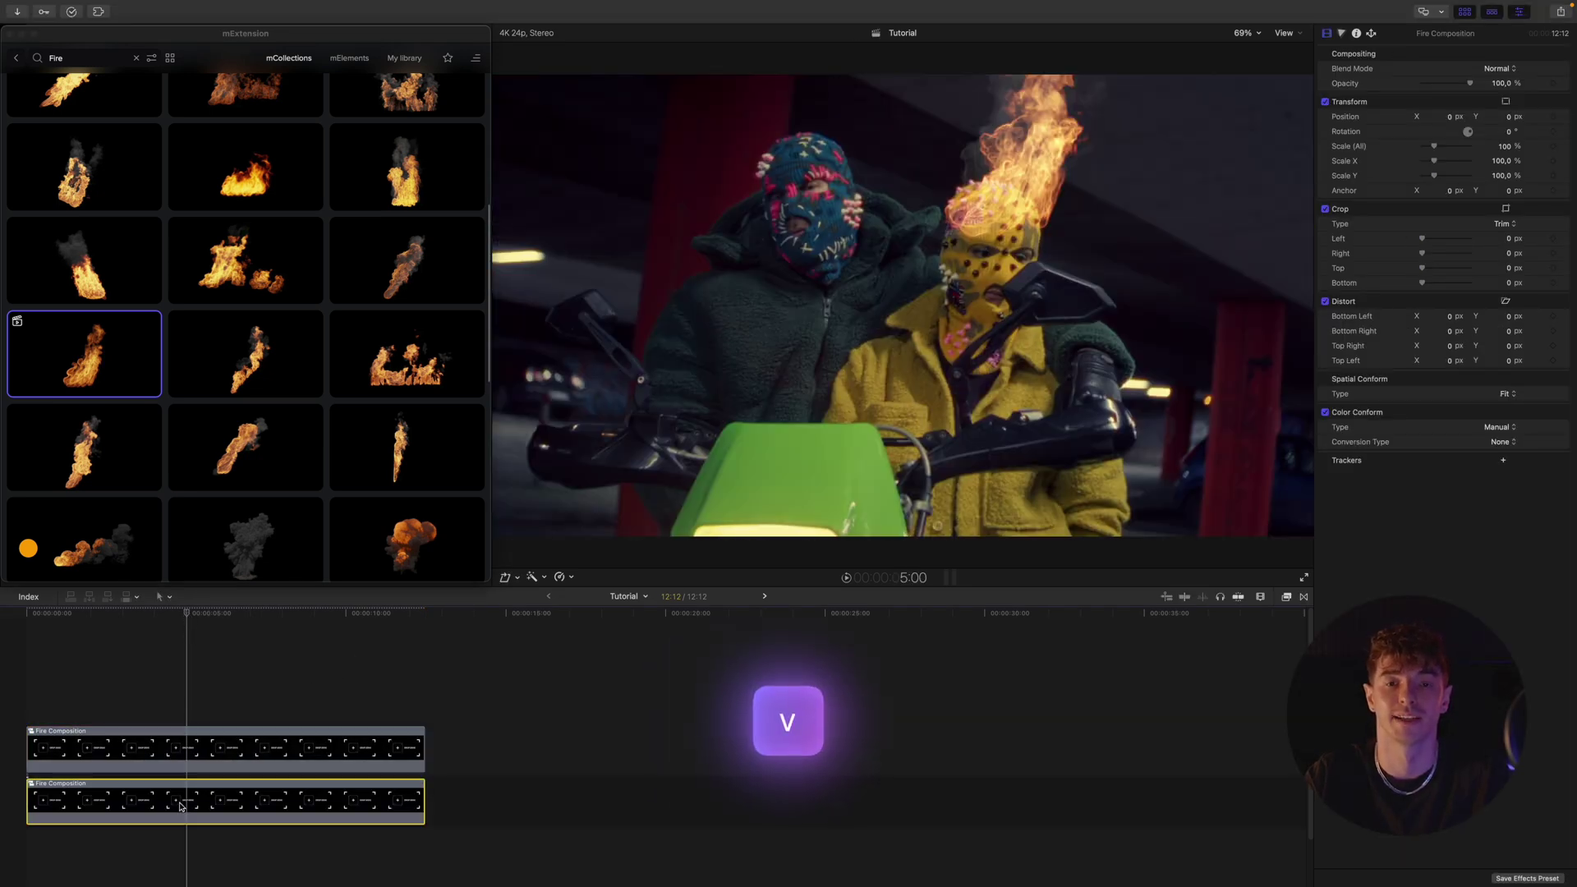
key("v")
Find Trackable Mask in mExtension's mElements and apply it to the upper Fire Composition clip.
left_click(185, 752)
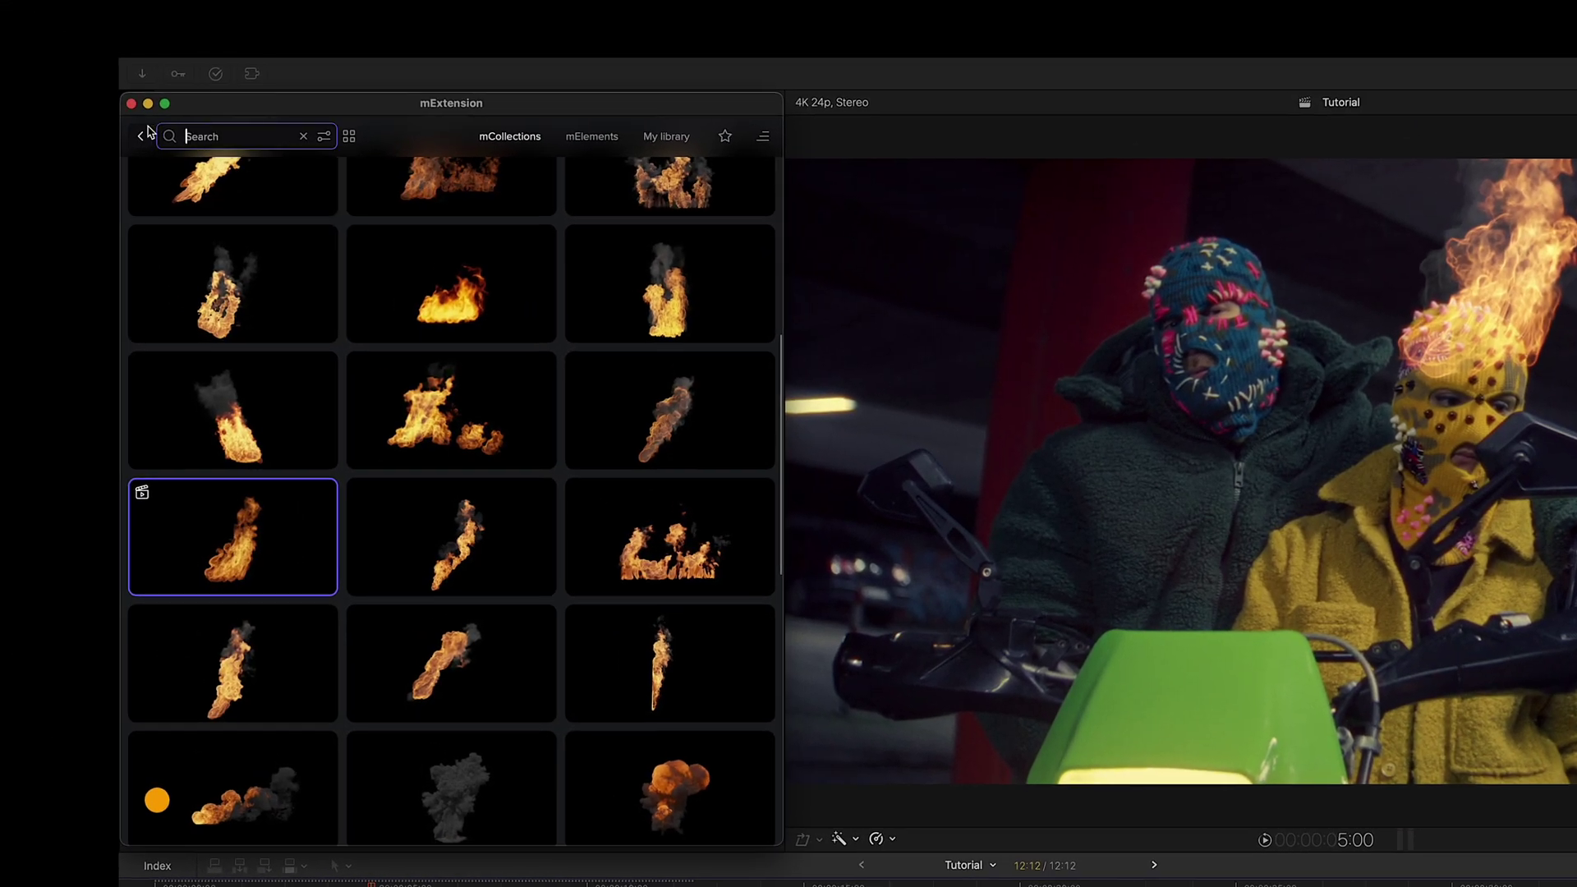
left_click(616, 138)
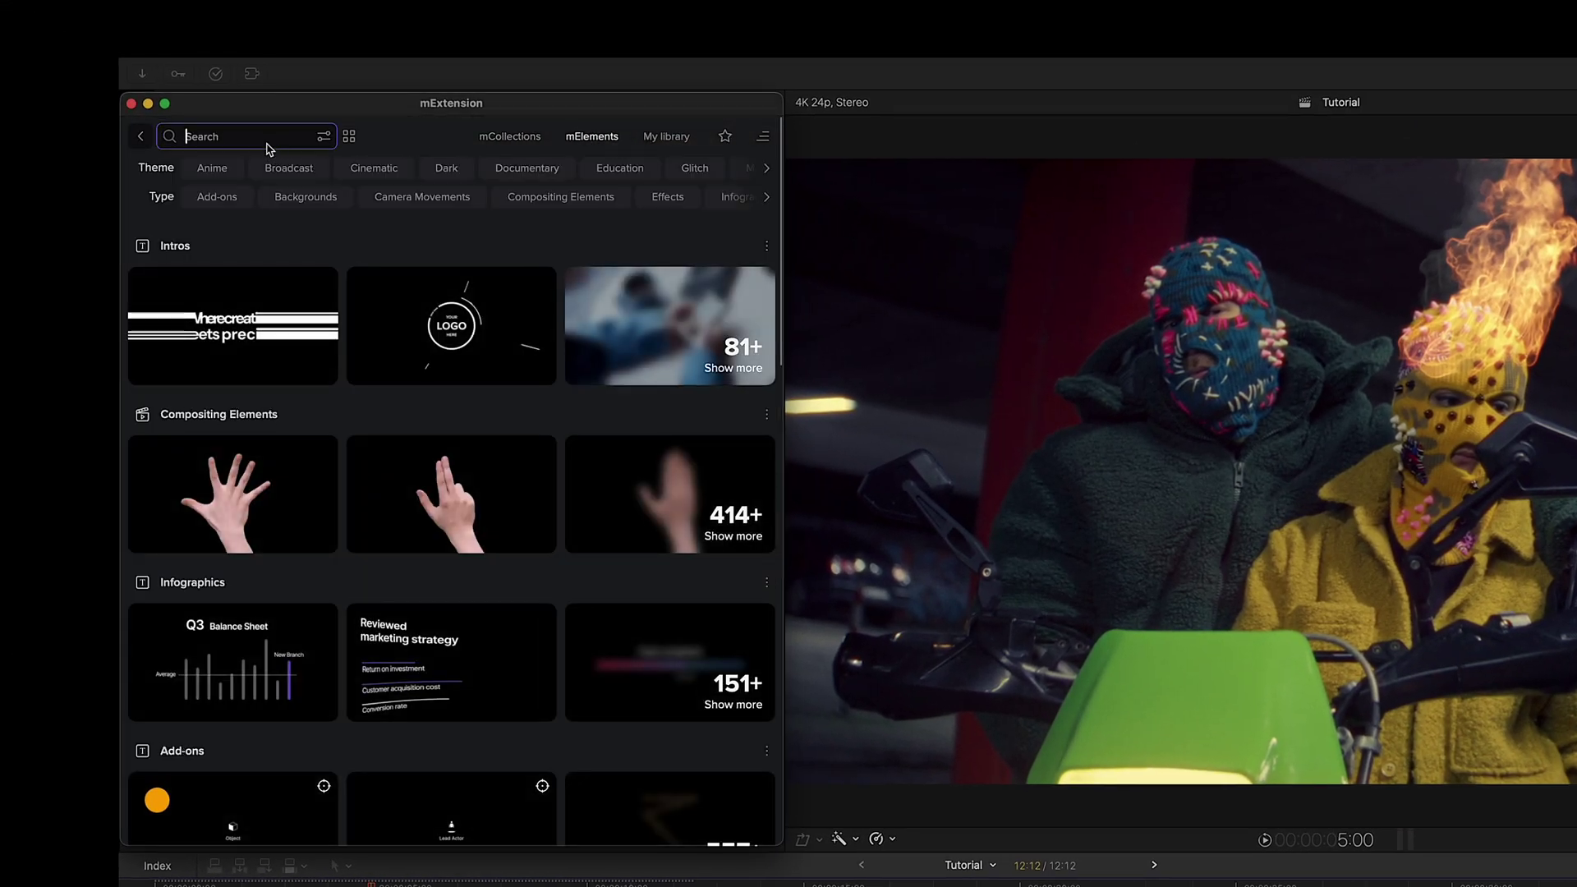
left_click(267, 147)
type("Trackable Mask")
left_click_drag(245, 279, 141, 747)
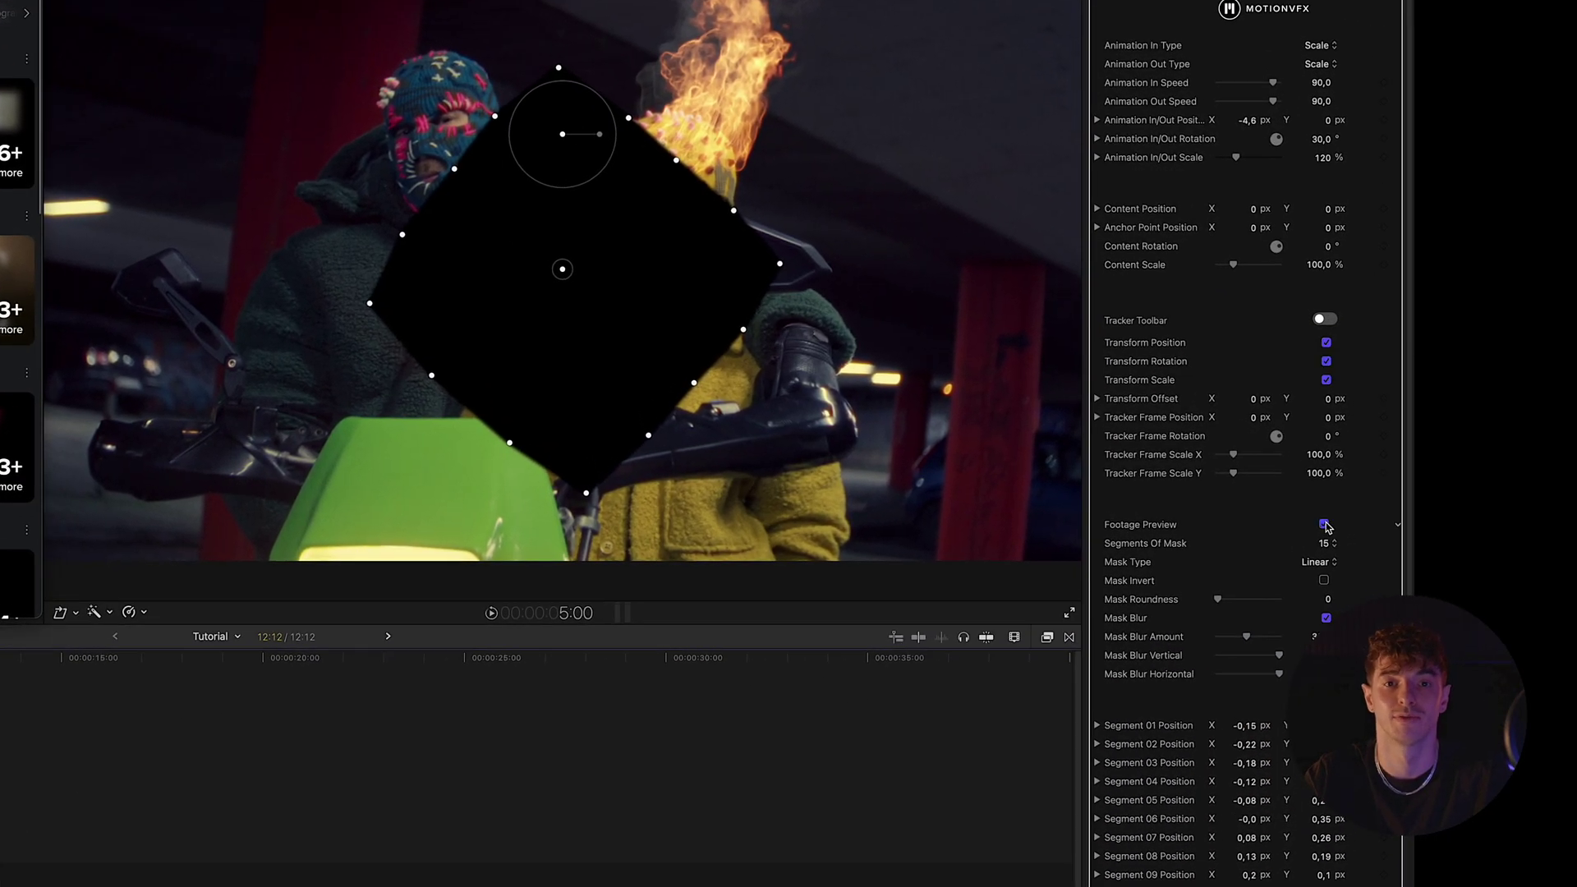
Turn on the mask's Footage Preview, set Segments Of Mask to 04, and set Animation In and Out Type to None.
left_click(1325, 524)
left_click(1326, 543)
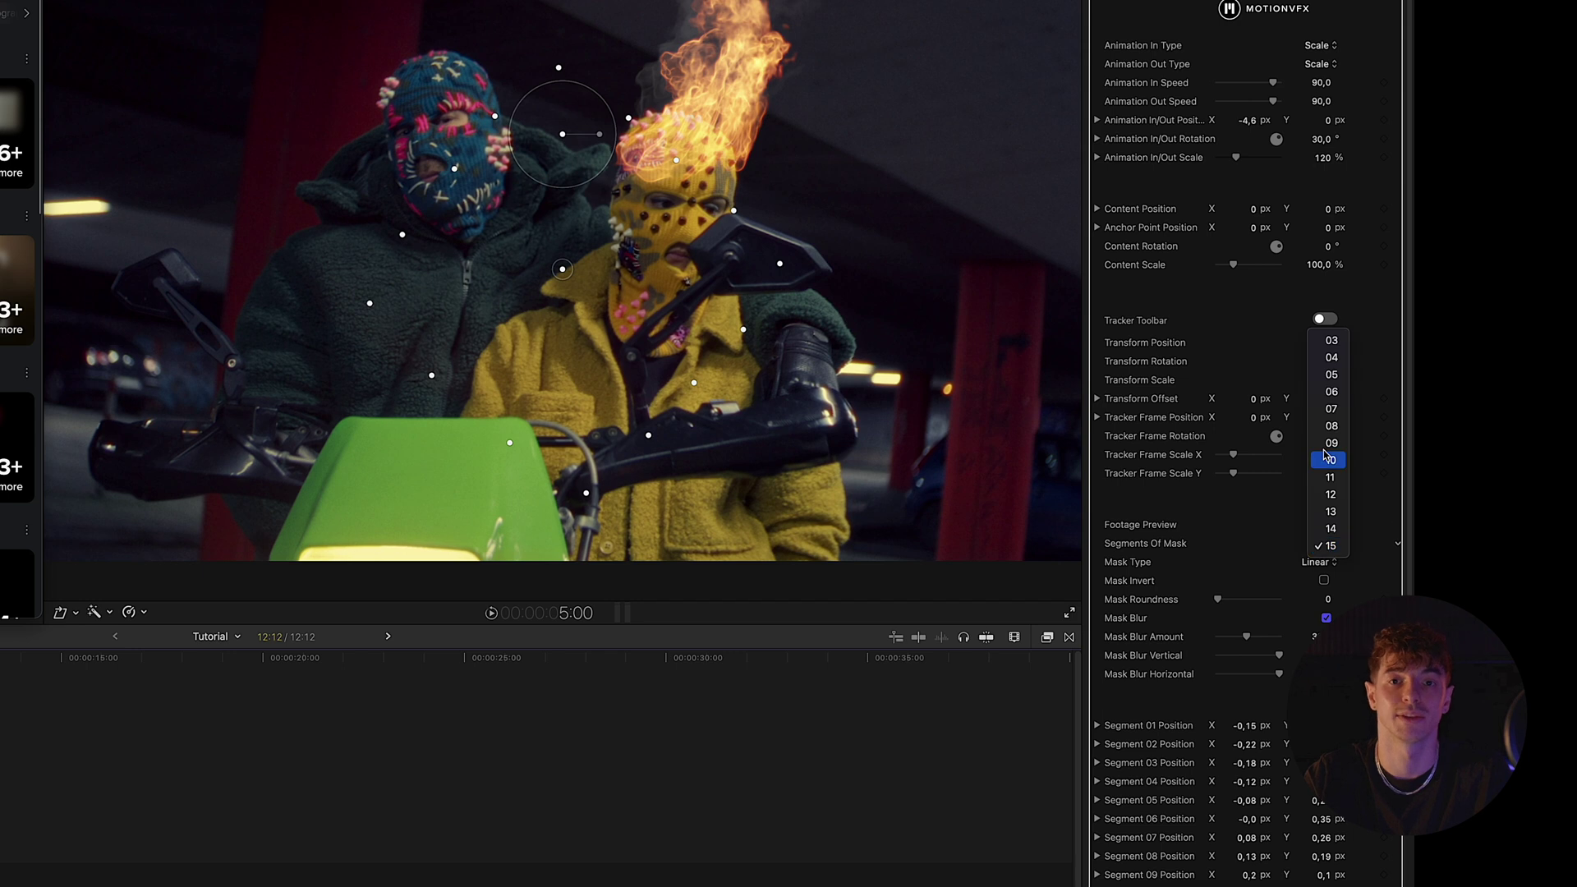
left_click(1332, 362)
left_click(1326, 47)
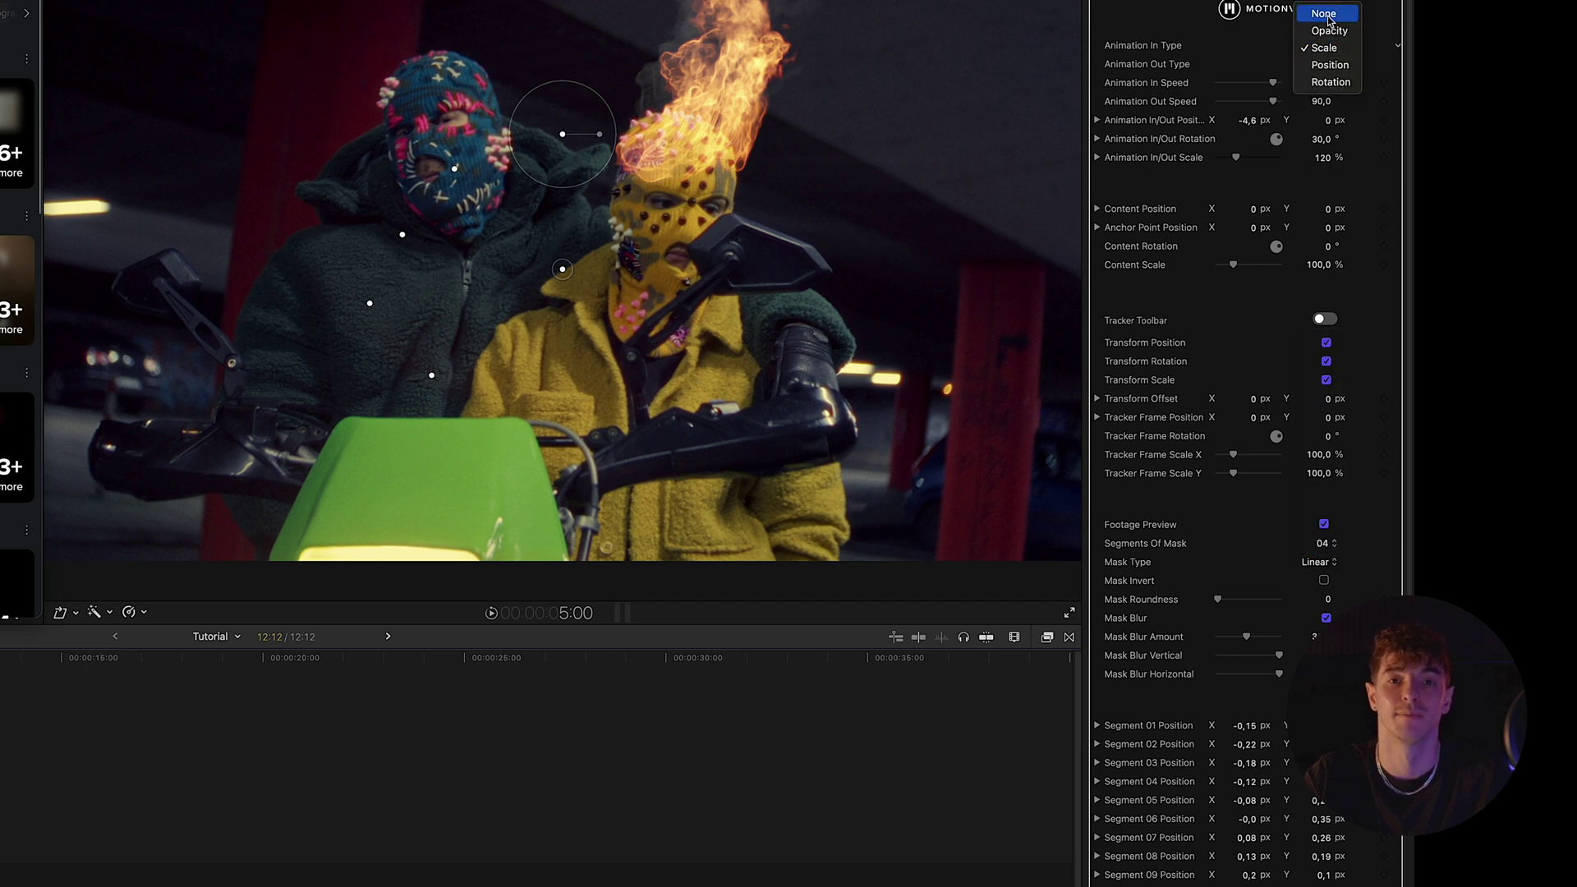
left_click(1324, 13)
left_click(1325, 64)
left_click(1324, 33)
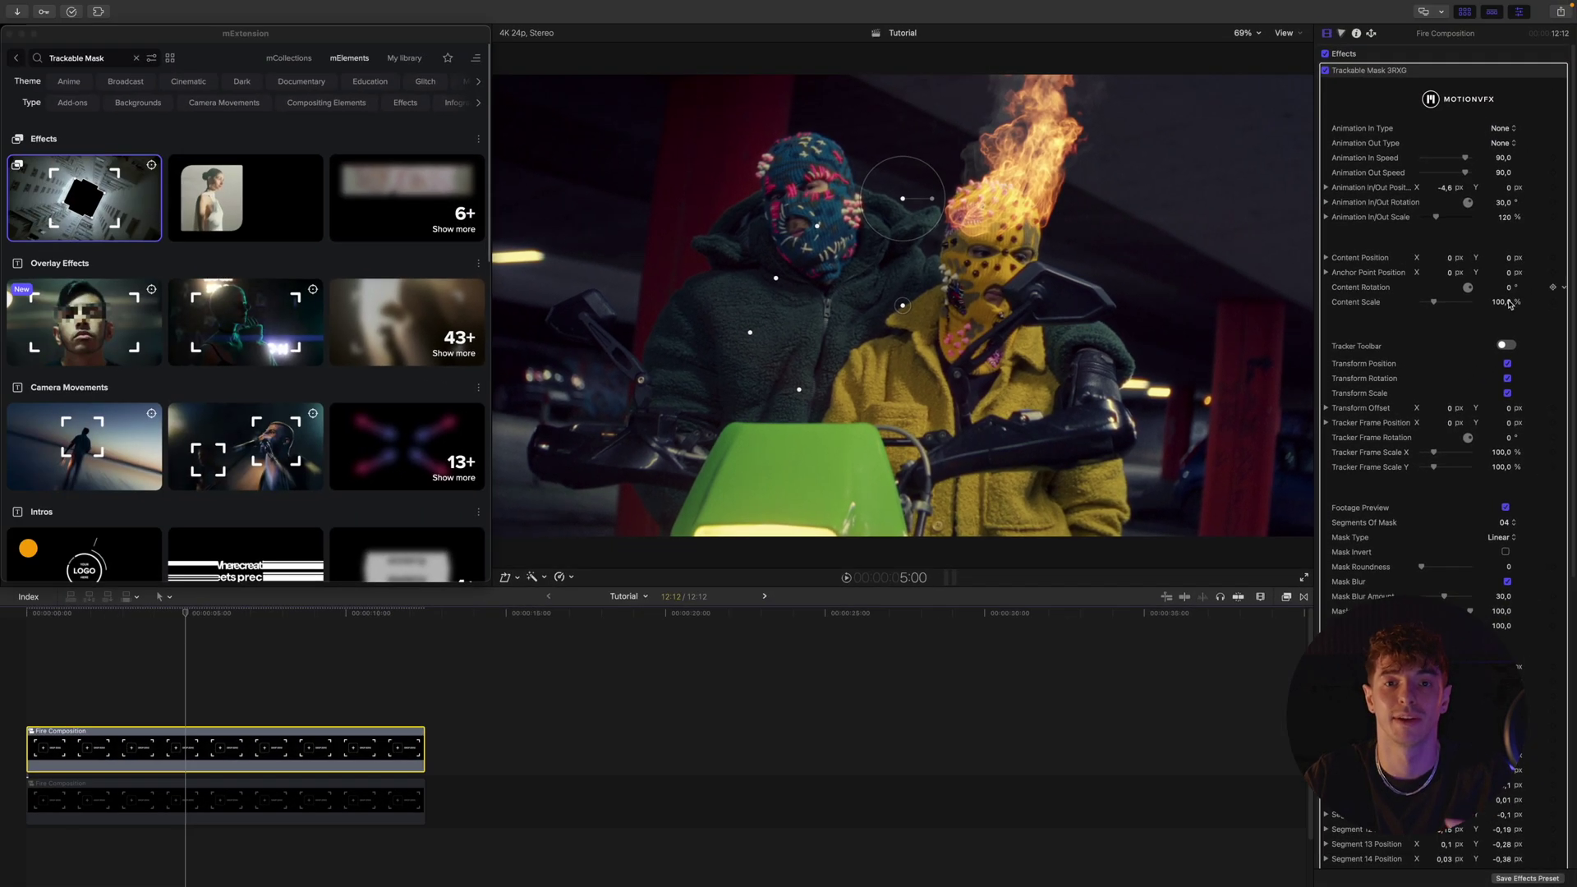
Move the tracker frame onto the yellow mask's head at about 46% scale and track it with only Transform Position enabled.
left_click(903, 305)
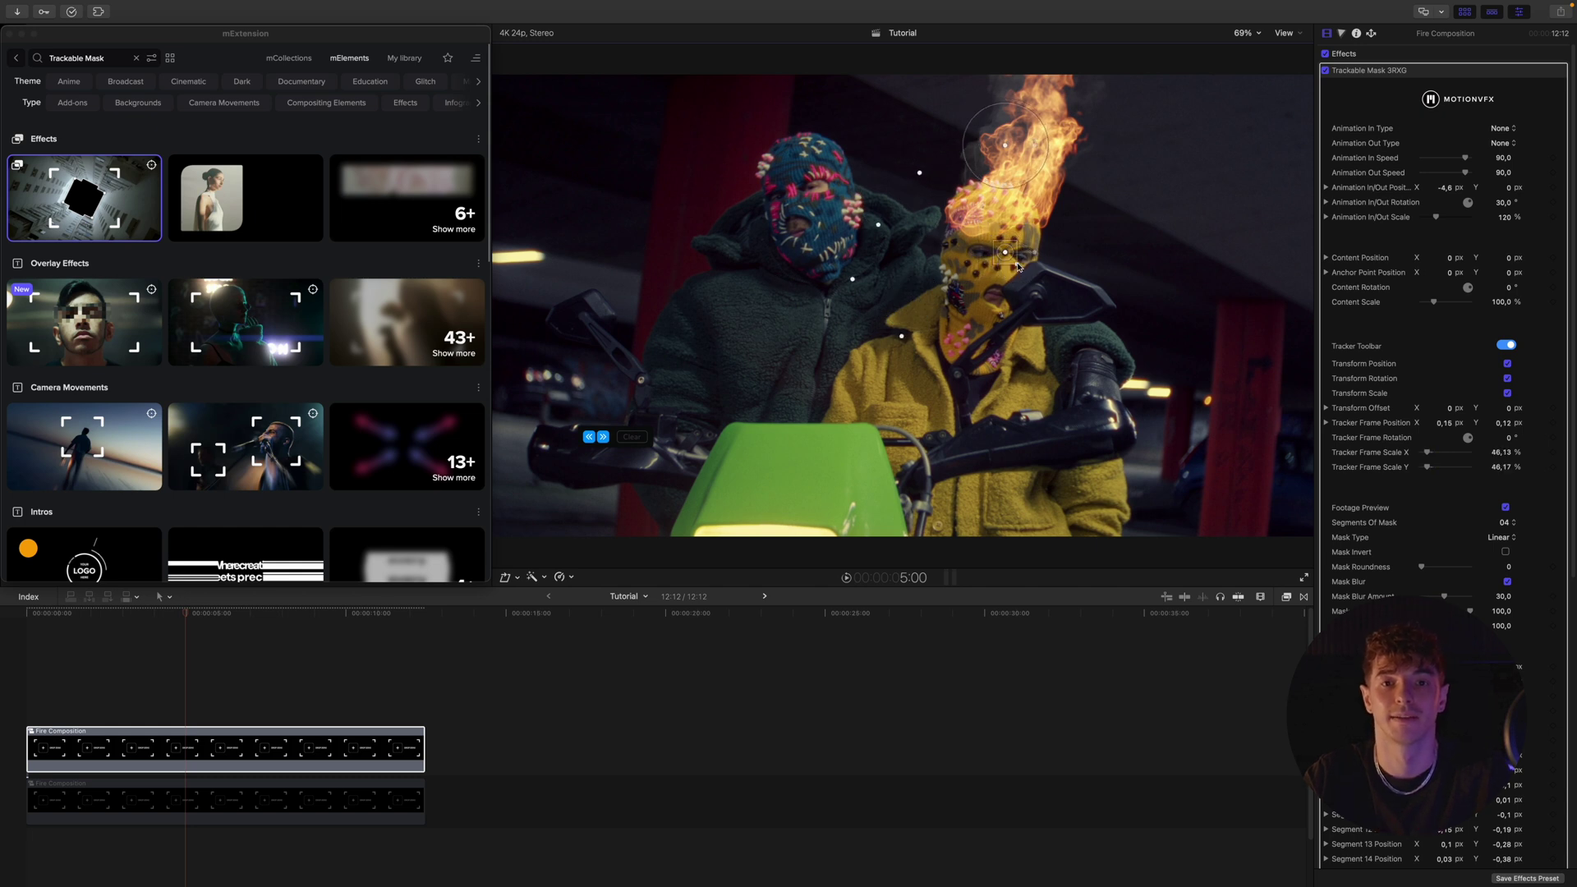
left_click(589, 436)
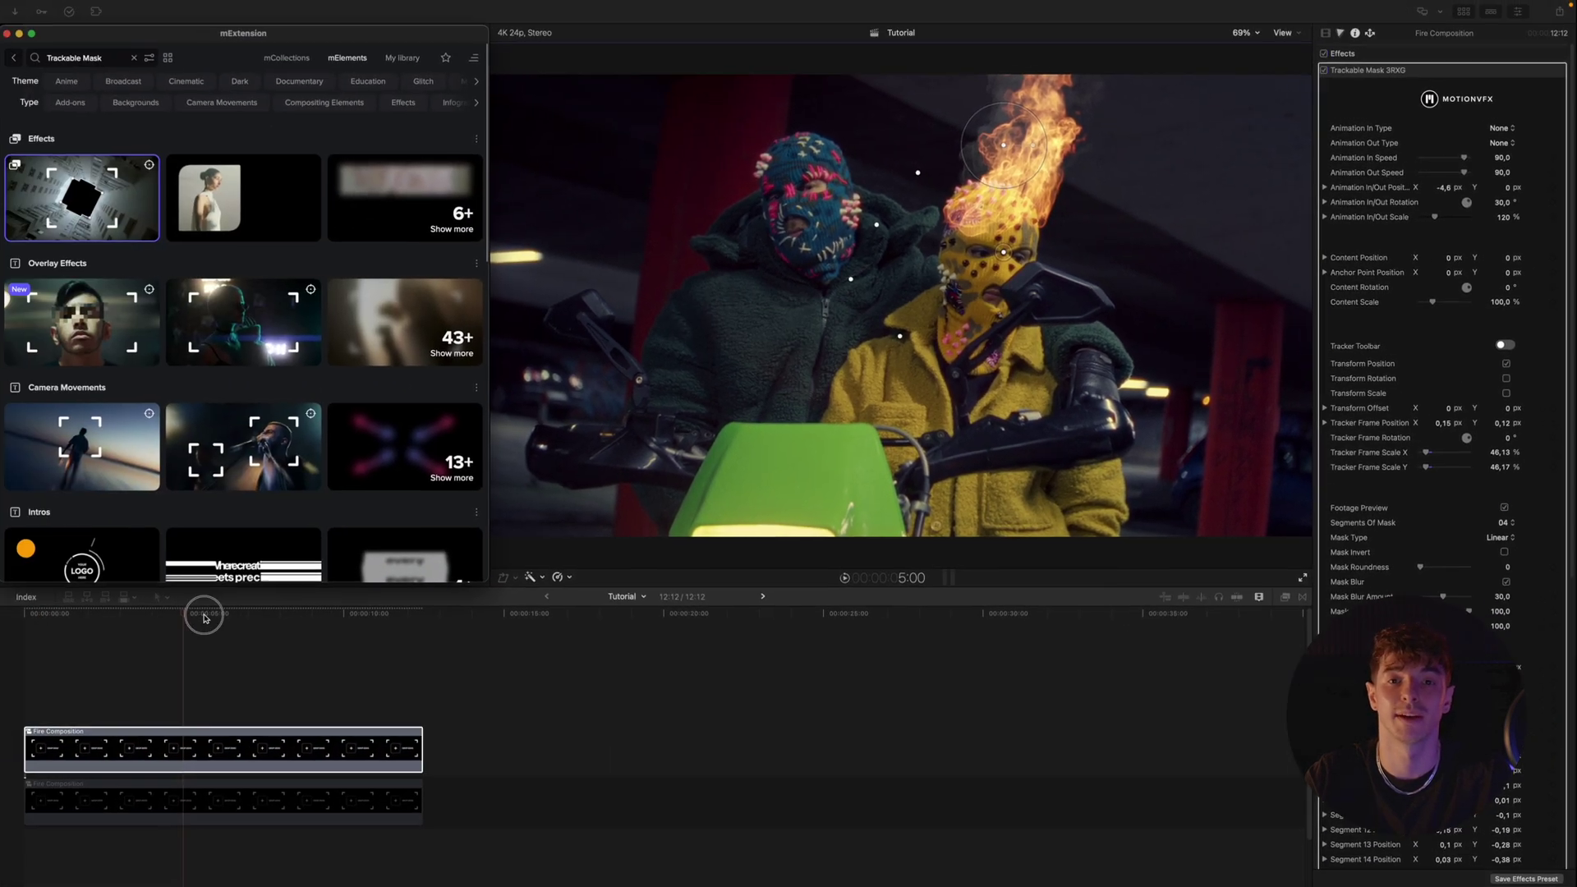
mouse_move(205, 617)
left_mouse_down()
mouse_move(116, 616)
mouse_move(194, 608)
left_mouse_up()
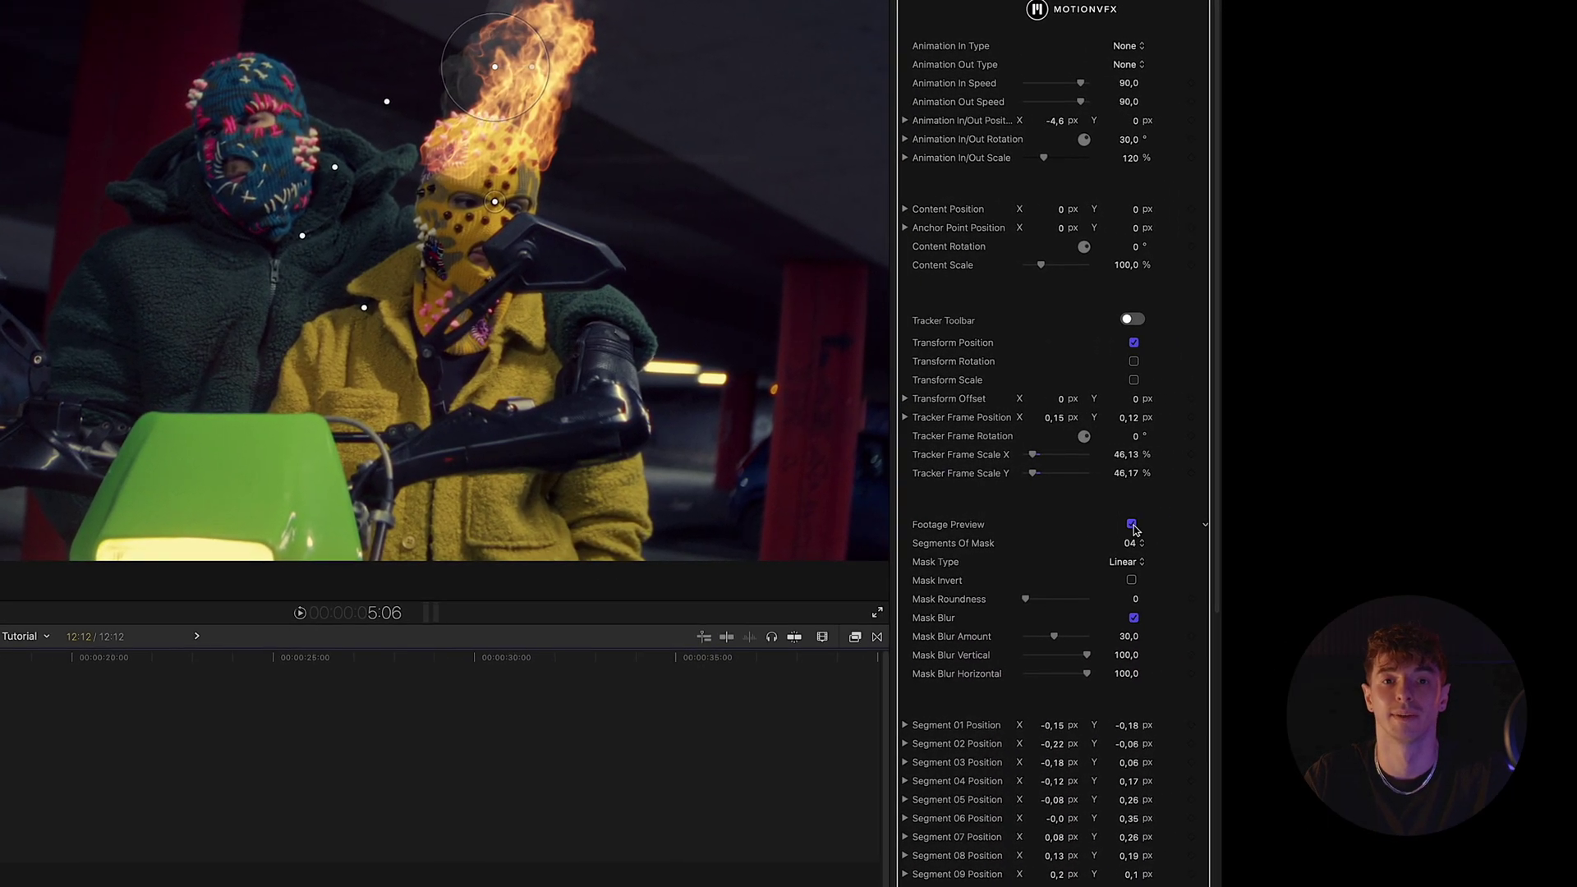
Turn off Footage Preview, invert the mask, and shape its four points around the fire with Mask Roundness 40 and Mask Blur Amount 197.
left_click(1506, 507)
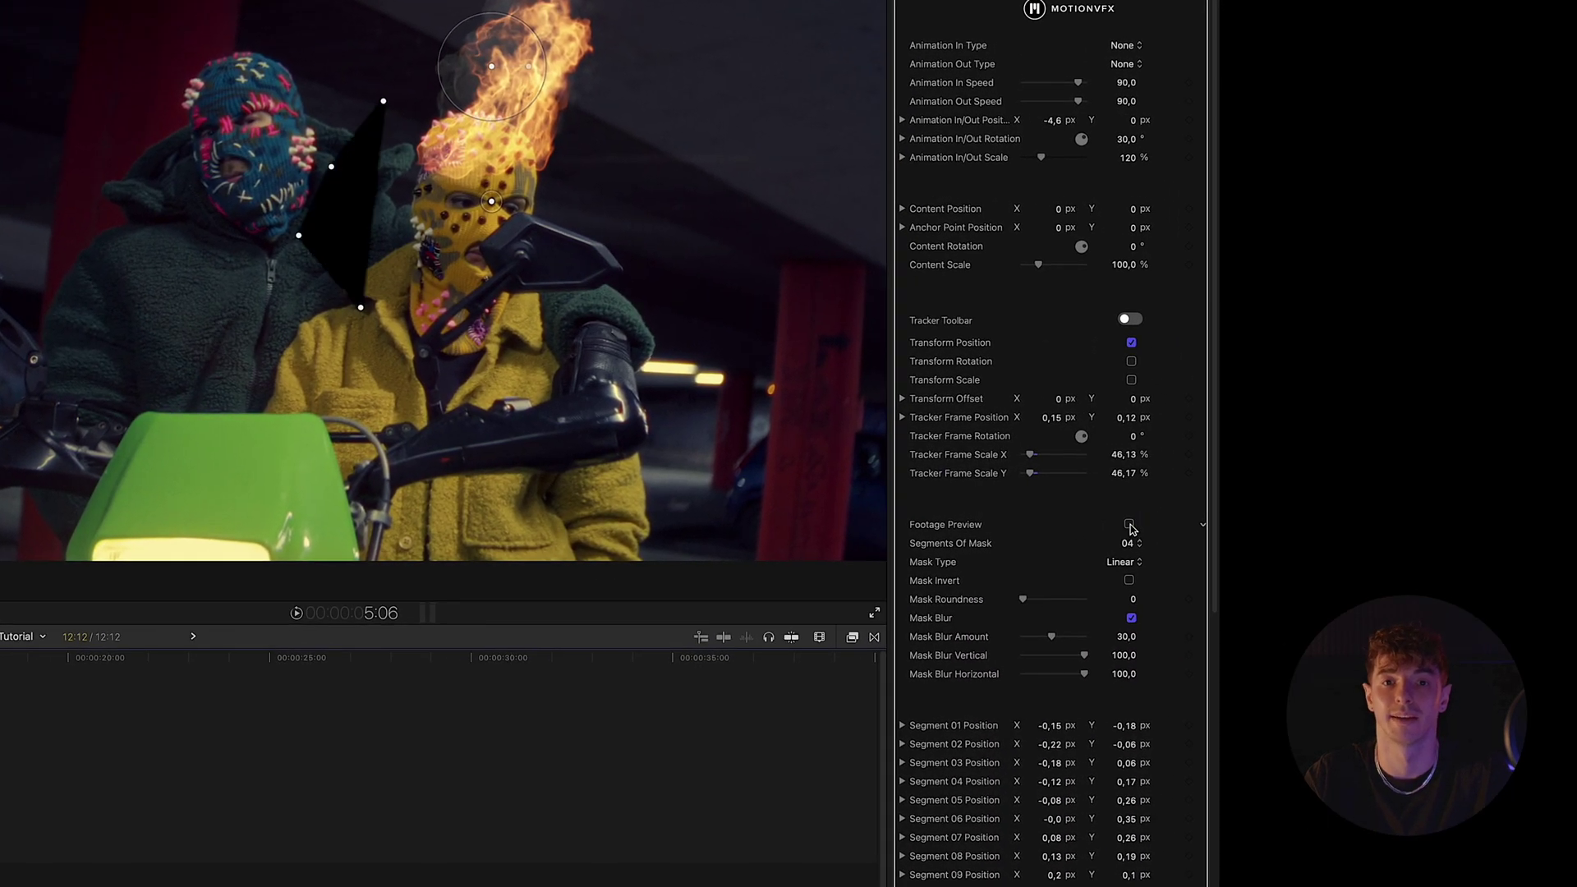
left_click(1131, 580)
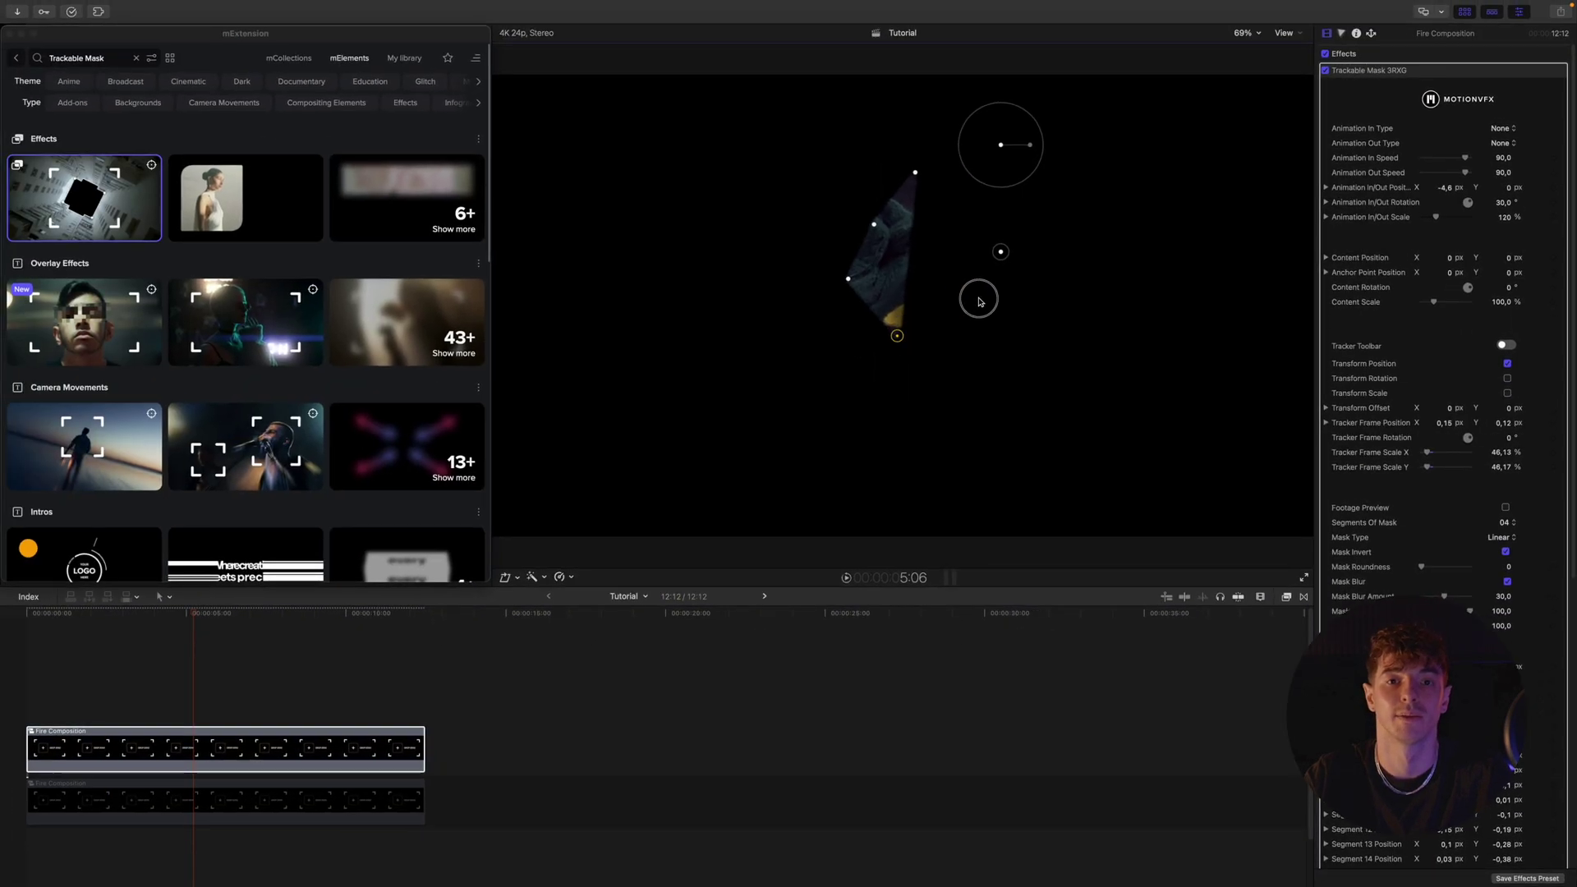
left_click_drag(980, 301, 1036, 245)
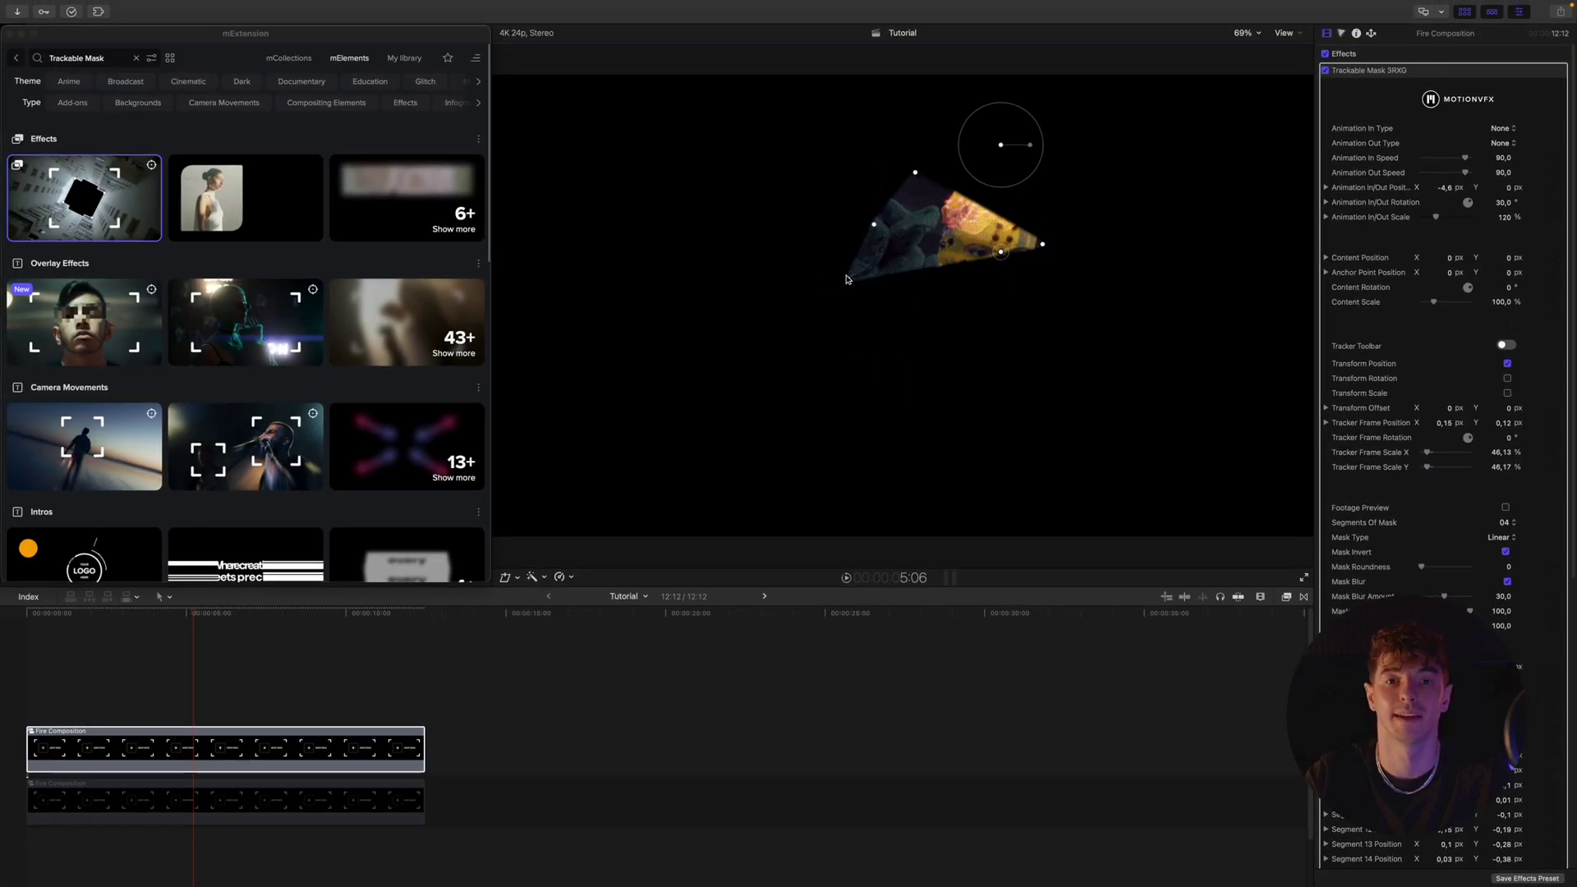
left_click_drag(910, 250, 933, 248)
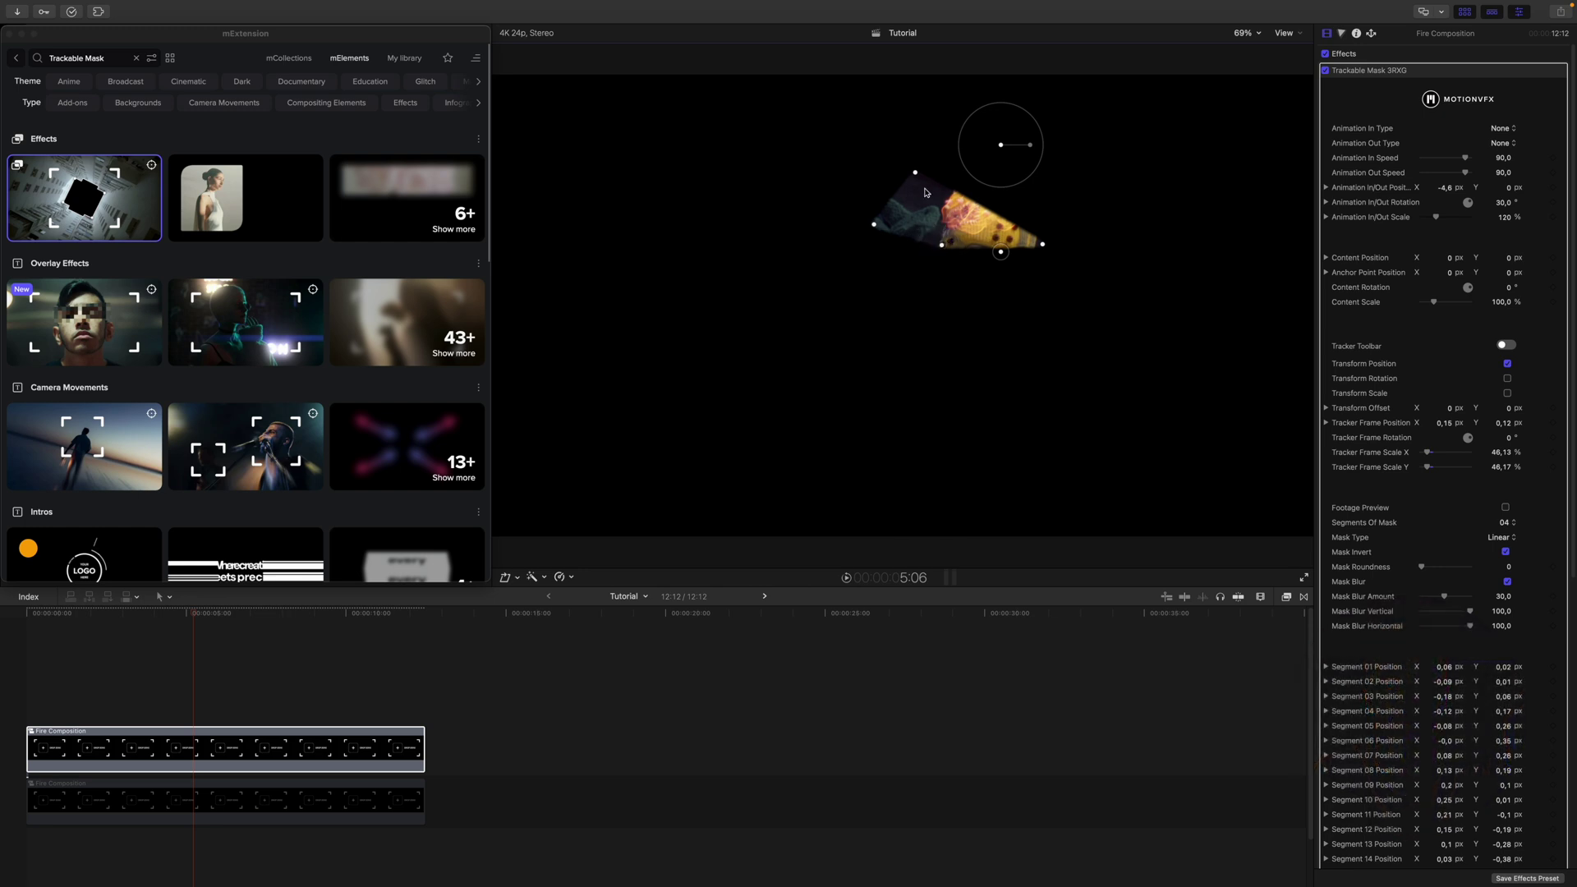
left_click_drag(1024, 111, 1124, 50)
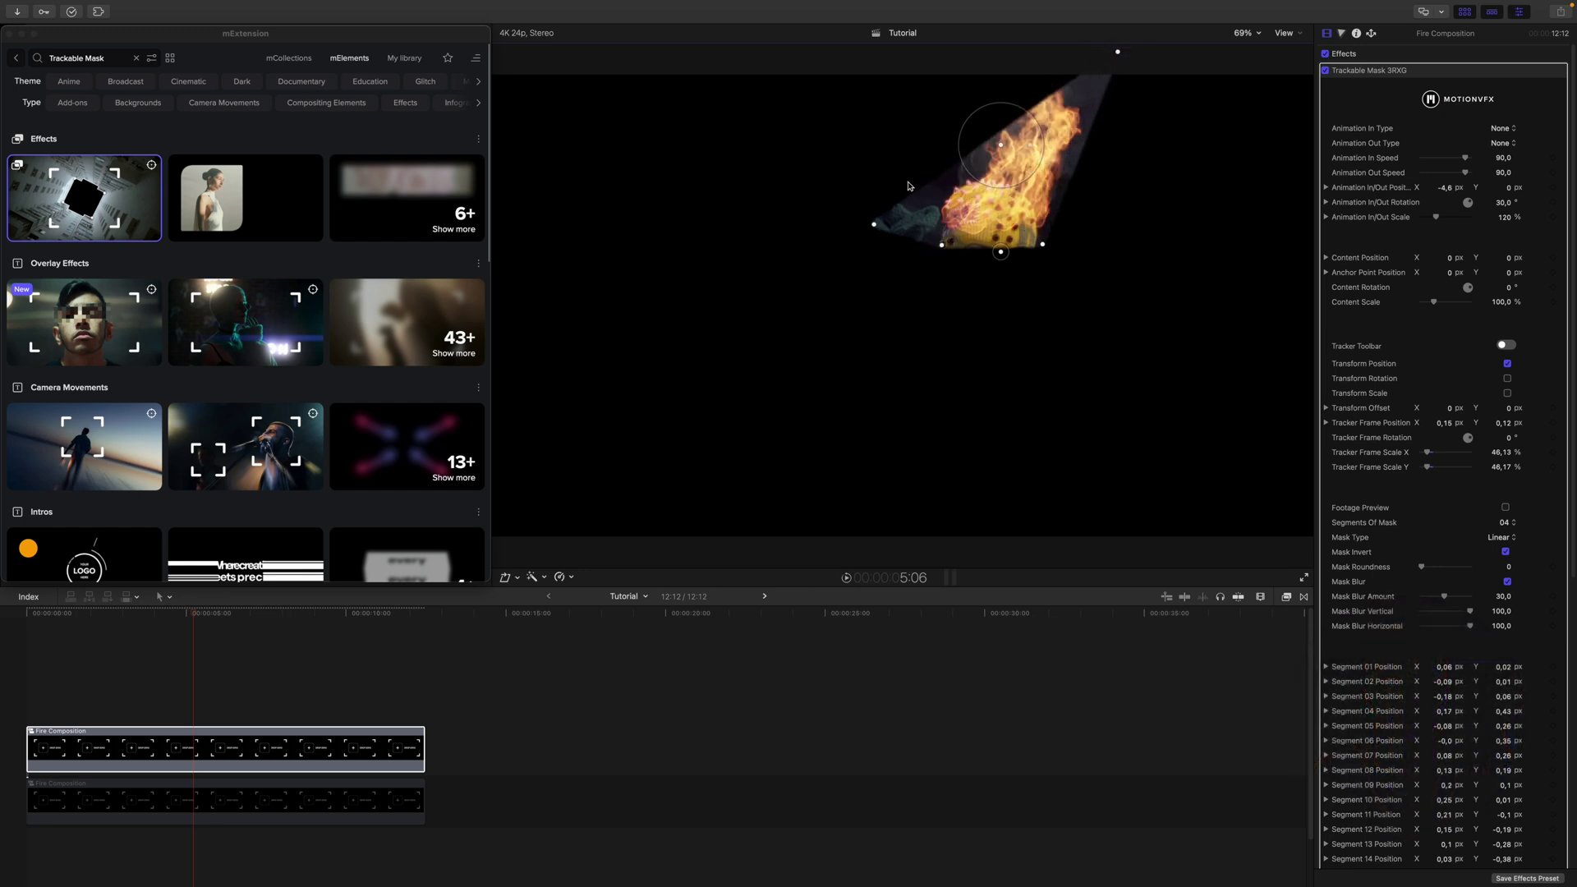
left_click_drag(876, 229, 943, 51)
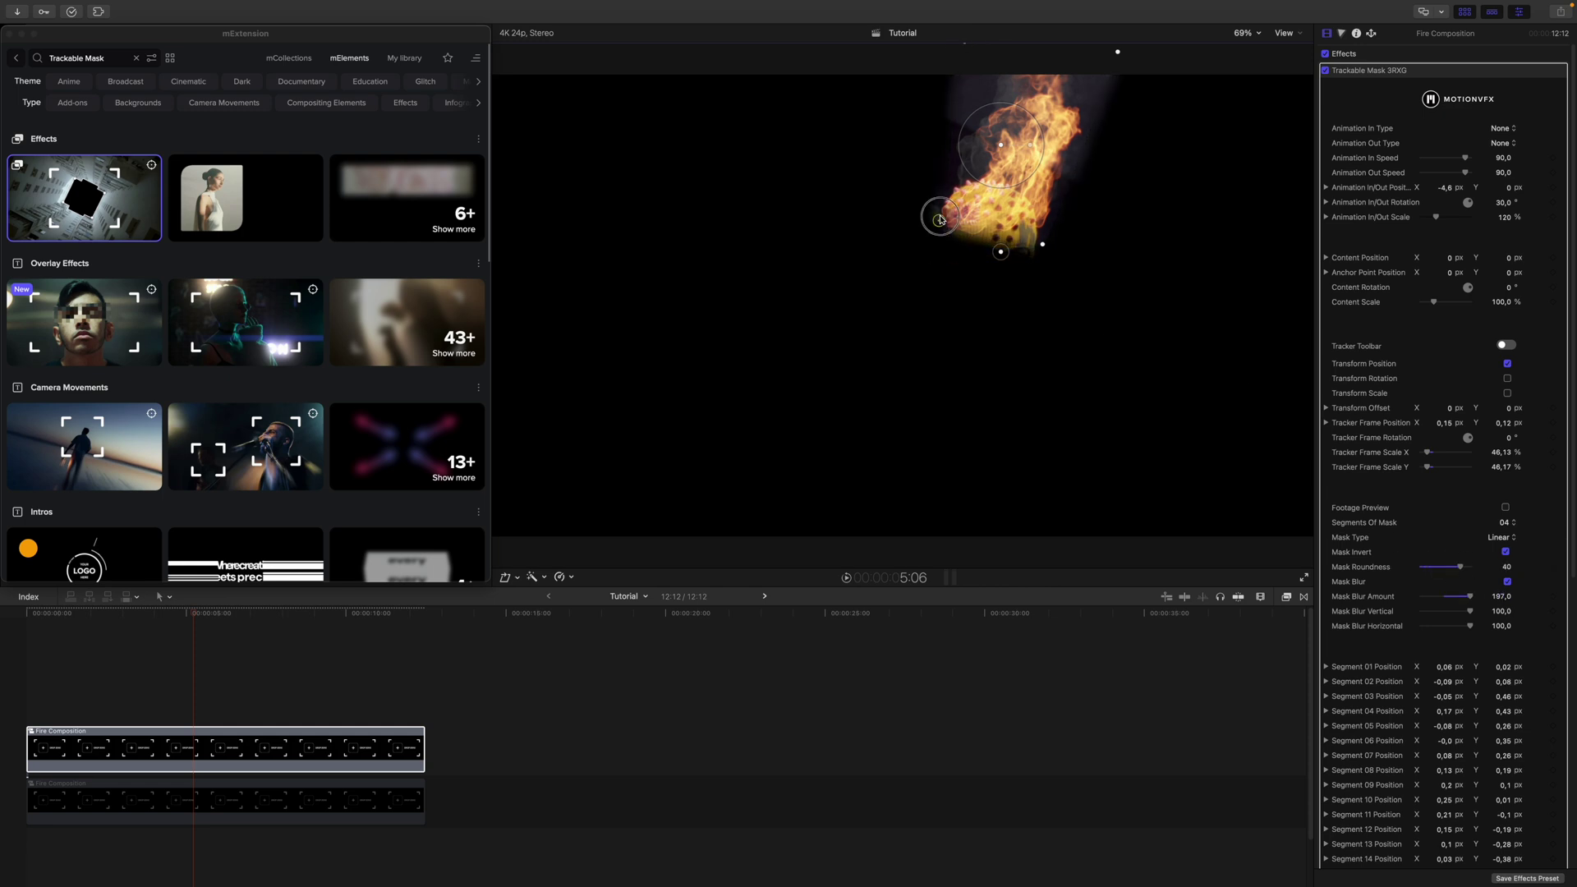
Re-enable the lower Fire Composition clip and reselect the masked upper clip.
left_click(182, 791)
key("v")
left_click(188, 747)
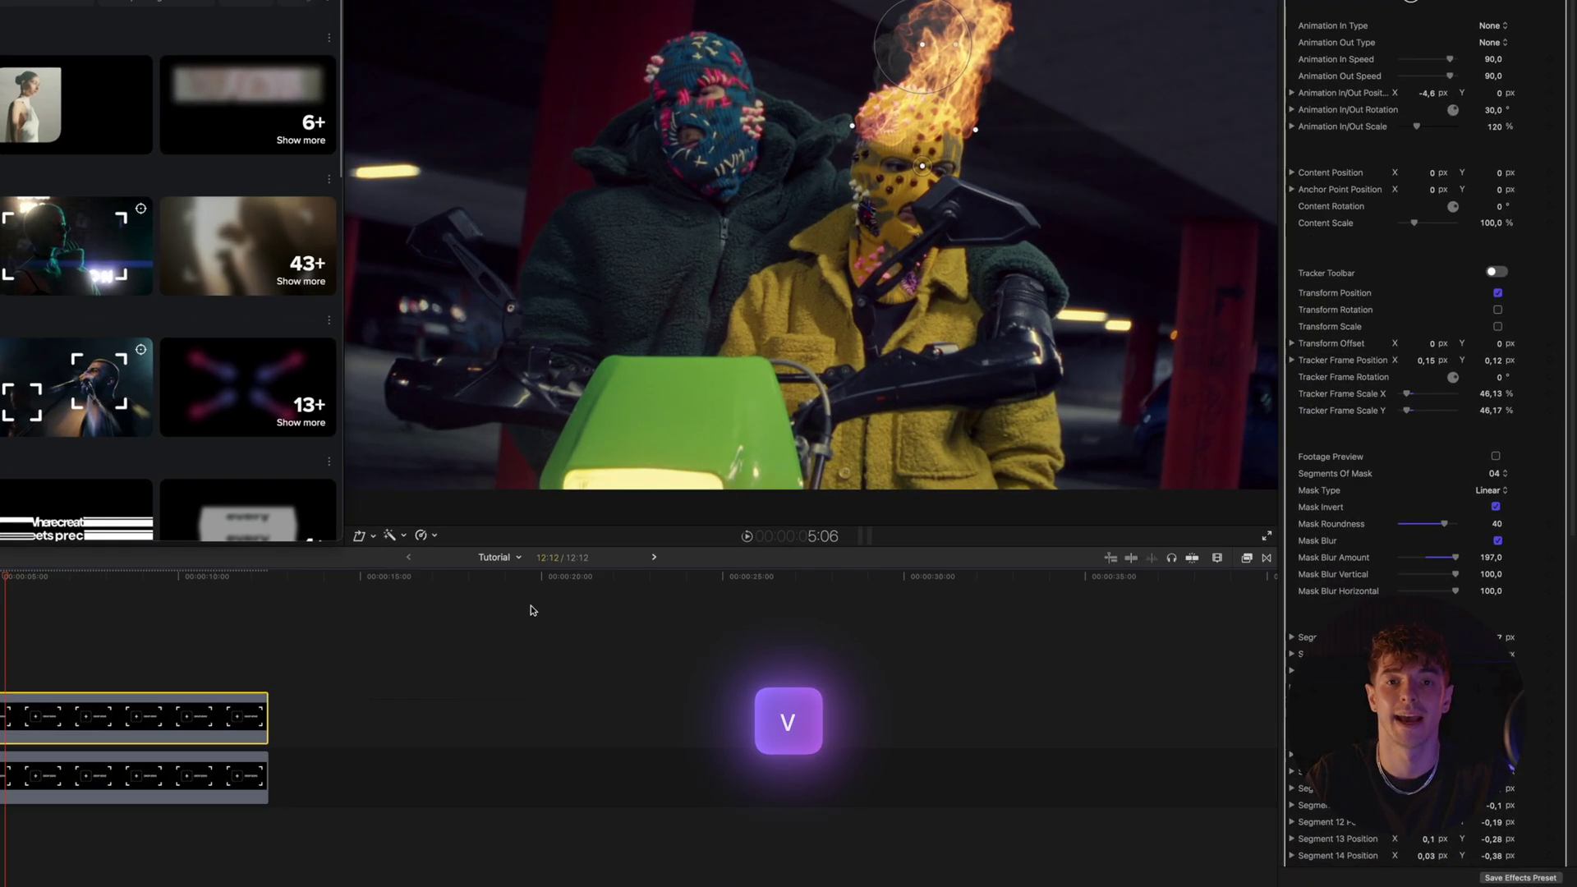
Apply the Underwater video effect to the upper Fire Composition clip with Size 0.2, Speed 15.75 and Refraction 2.0.
left_click(1286, 597)
left_click(1129, 877)
type("Underwater")
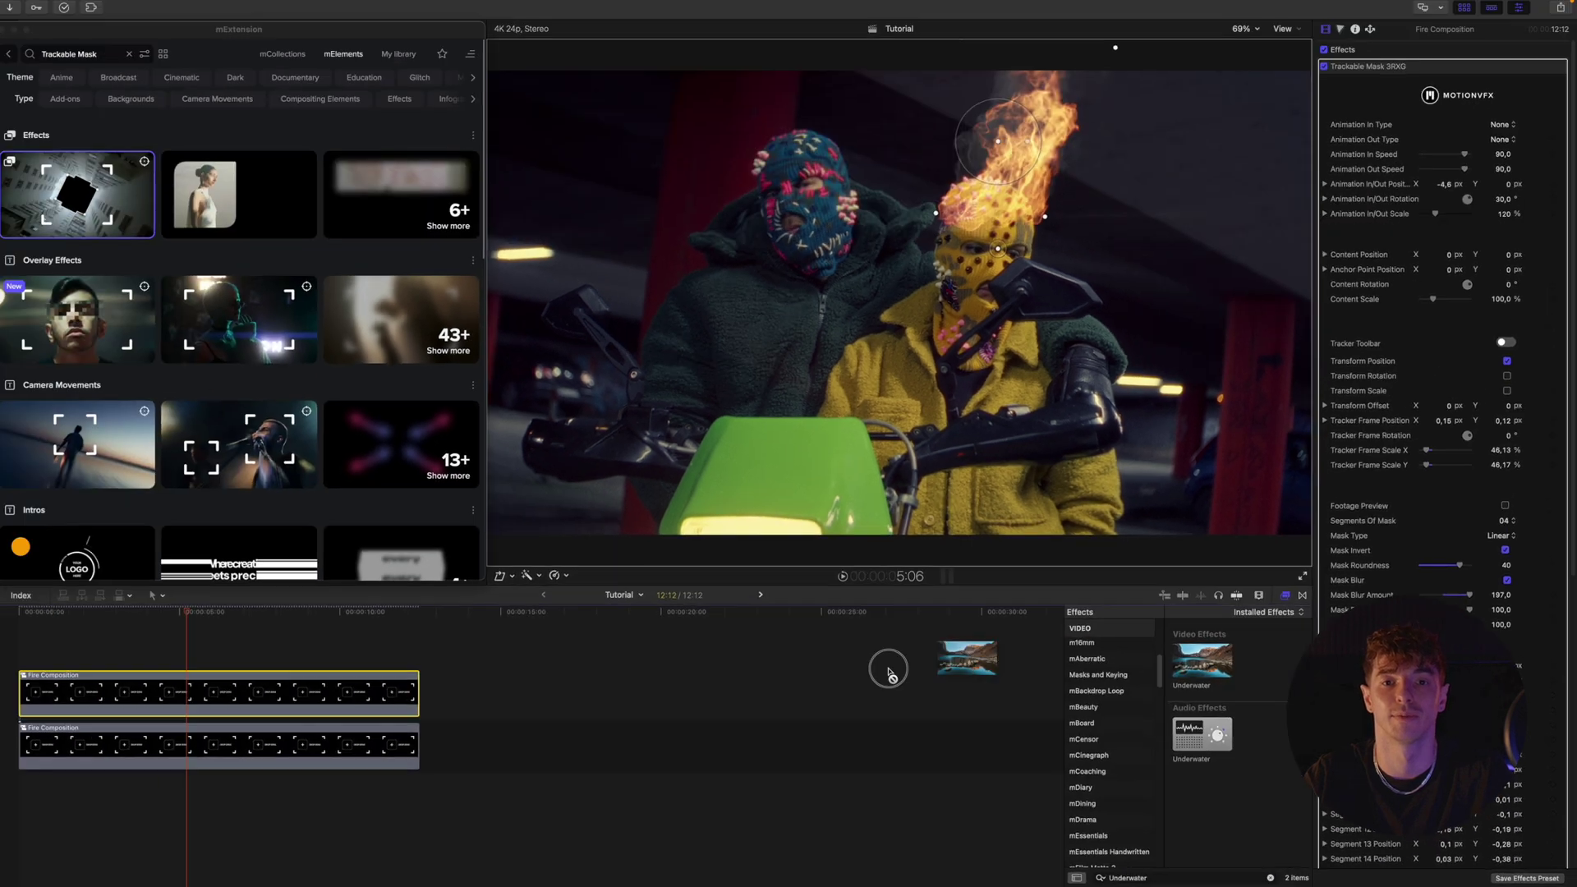
left_click(1549, 71)
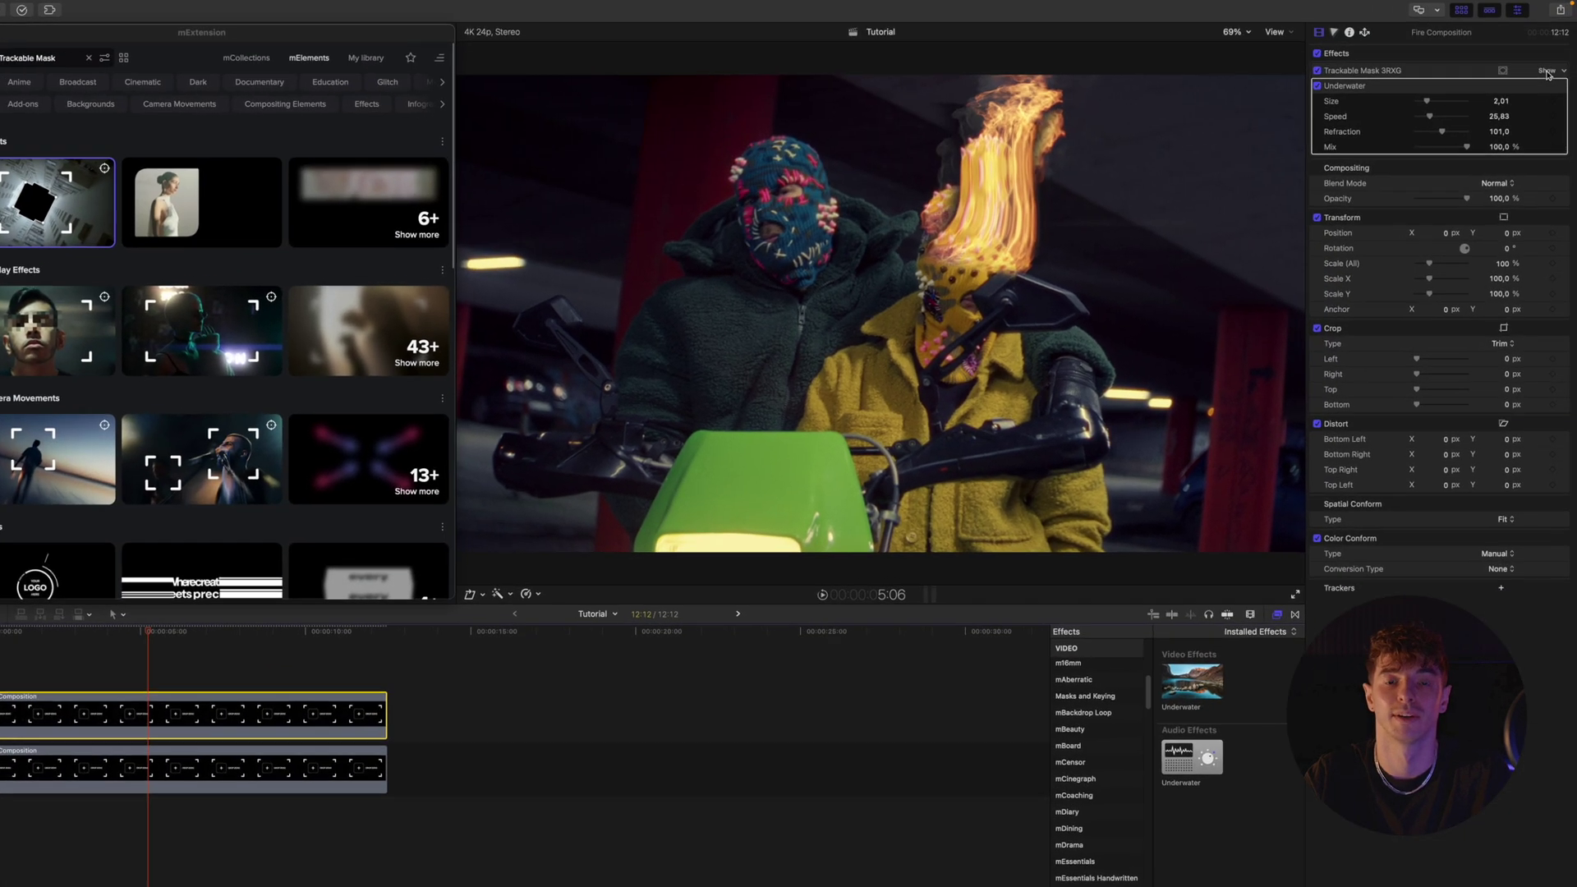
left_click_drag(1433, 100, 1331, 126)
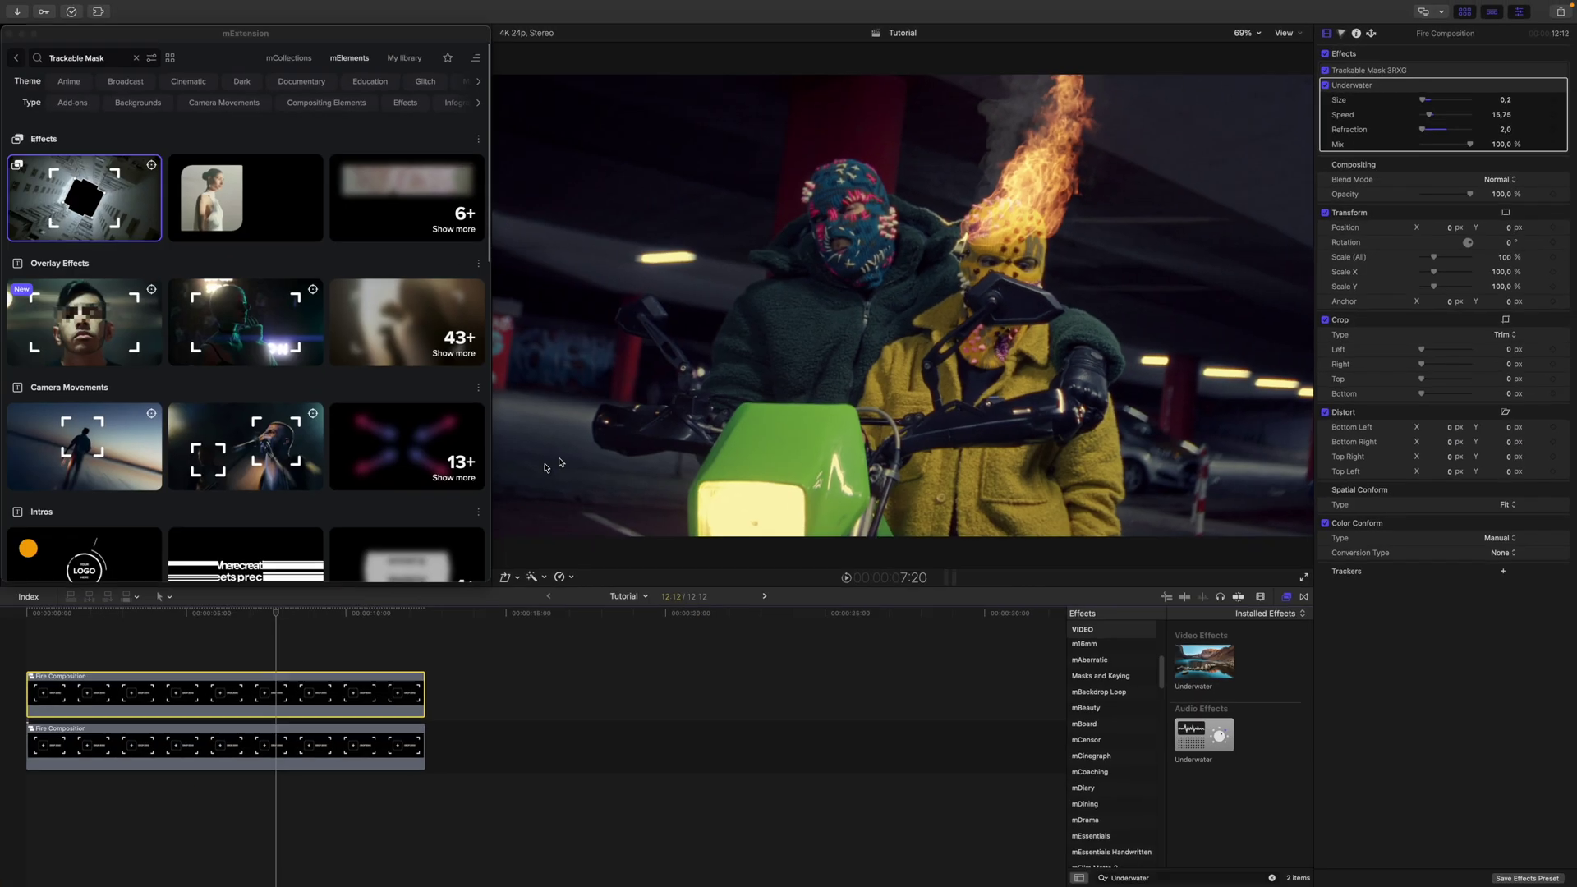